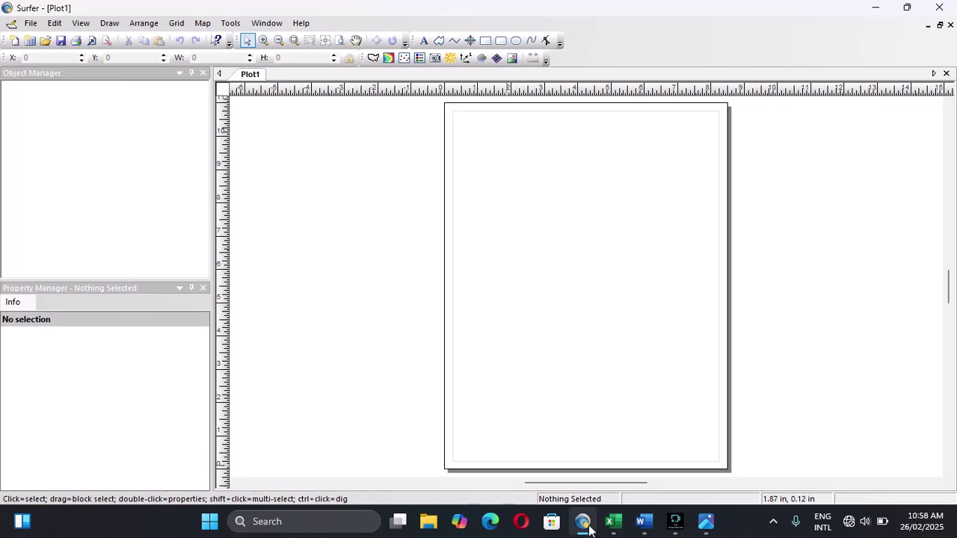
# Switch to the photo IMG_20250226_091236_362.jpg and examine the hand-drawn site boundary, its corner points and the scattered points inside.
pyautogui.moveTo(705, 523)
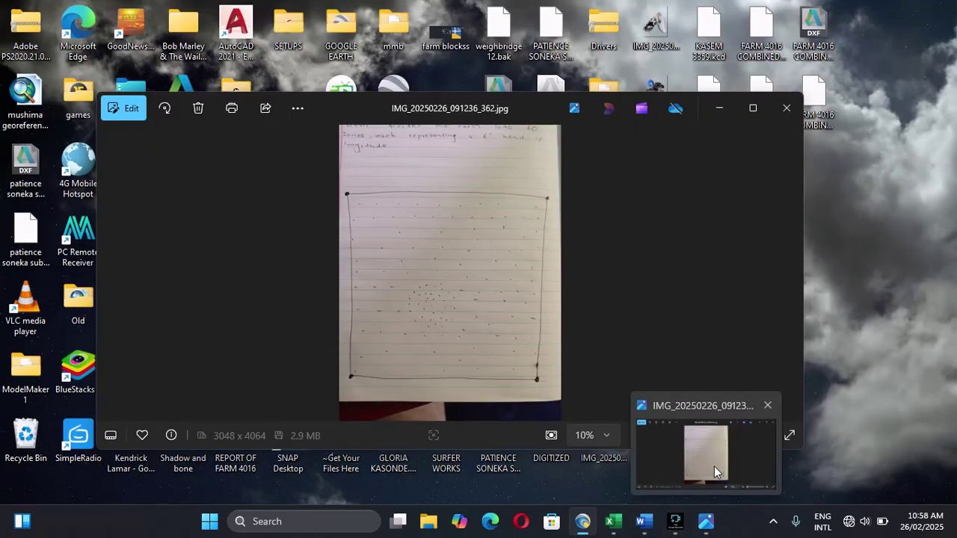
pyautogui.click(714, 465)
pyautogui.scroll(3, 454, 252)
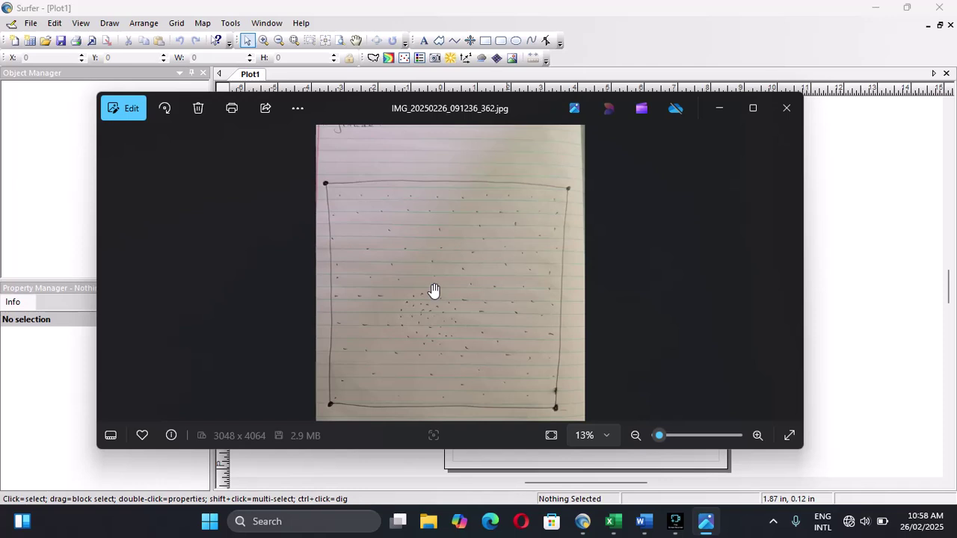
pyautogui.scroll(1, 433, 290)
pyautogui.scroll(-2, 434, 290)
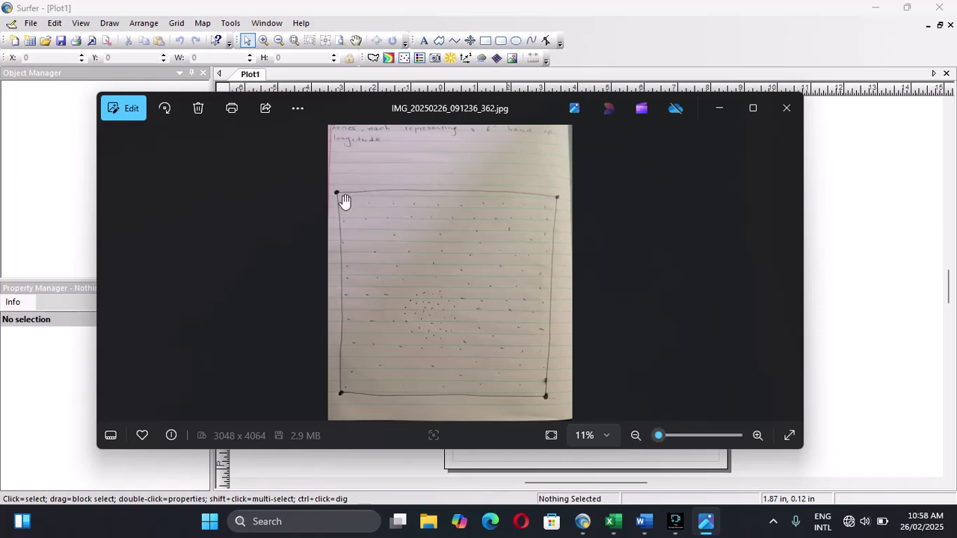
pyautogui.scroll(1, 348, 208)
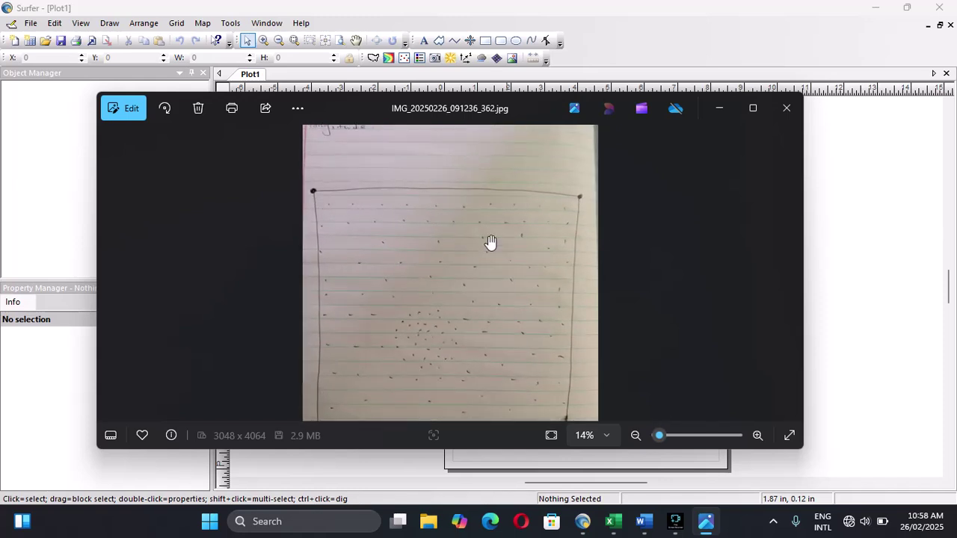
pyautogui.scroll(-1, 518, 277)
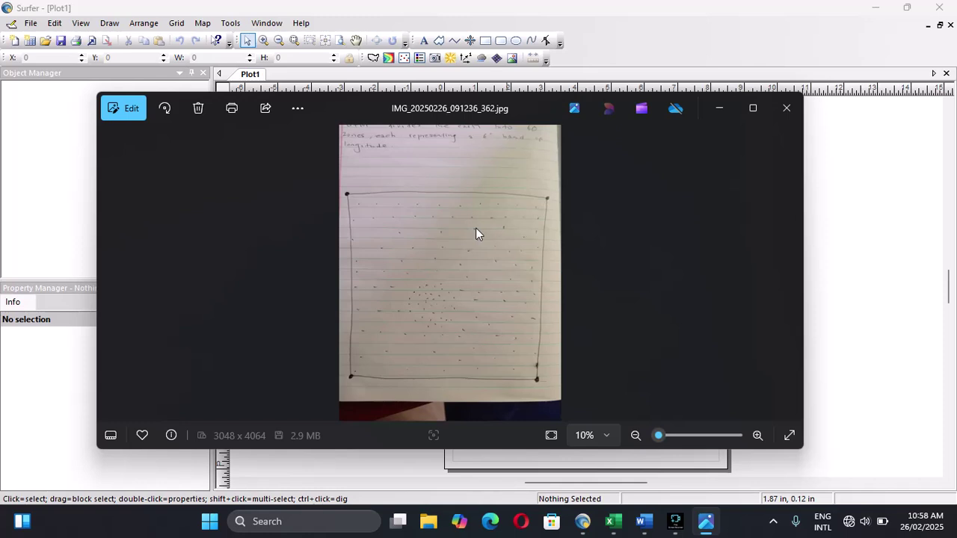
pyautogui.scroll(1, 418, 245)
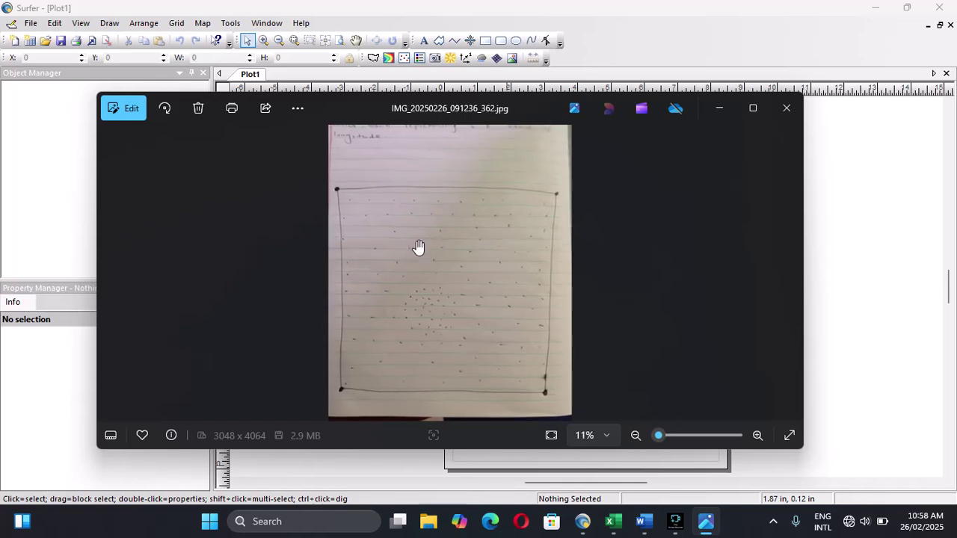
pyautogui.scroll(-1, 416, 243)
pyautogui.scroll(1, 404, 246)
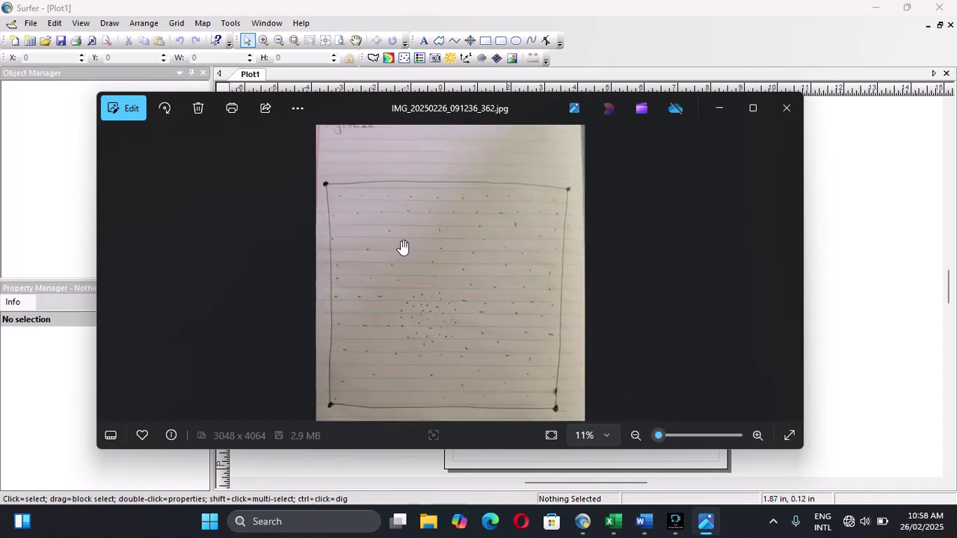
pyautogui.scroll(-1, 401, 247)
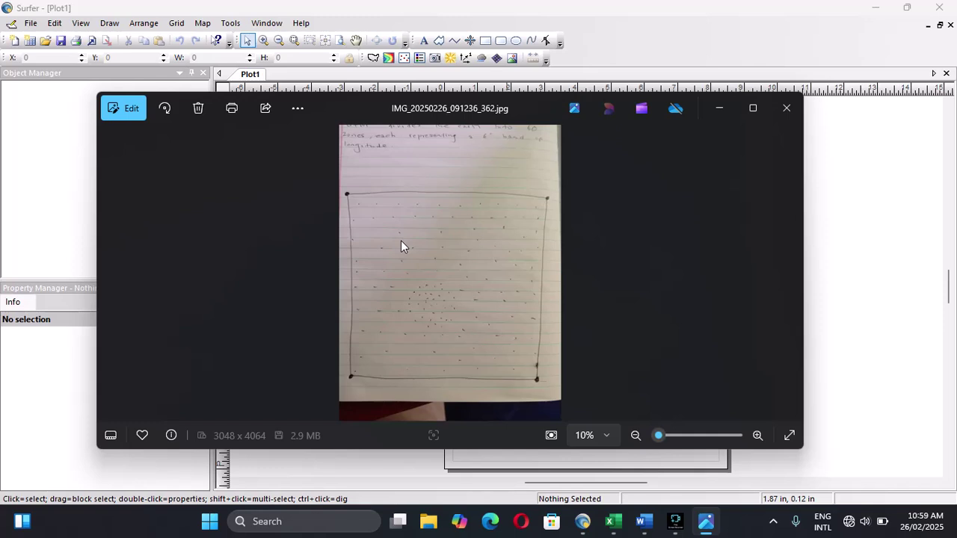
pyautogui.scroll(1, 403, 246)
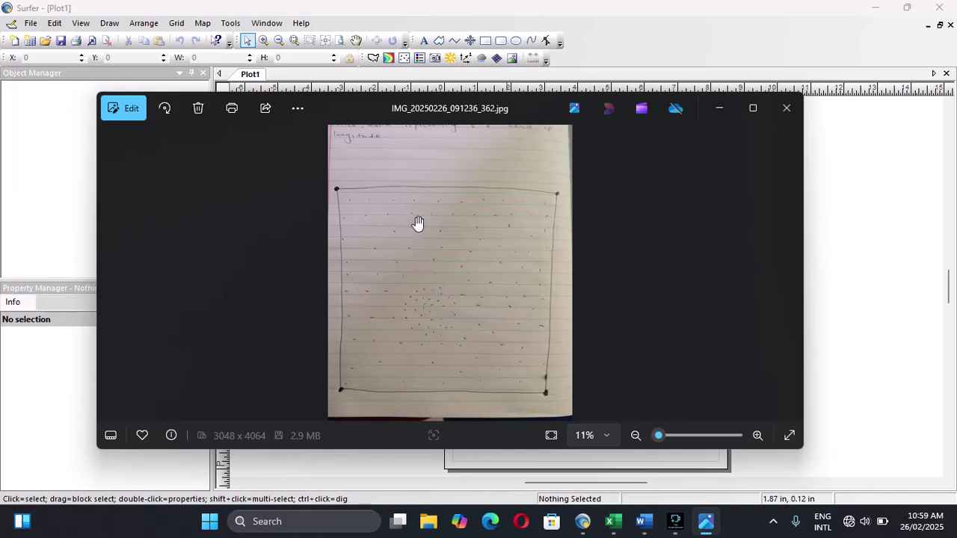
pyautogui.scroll(-1, 426, 169)
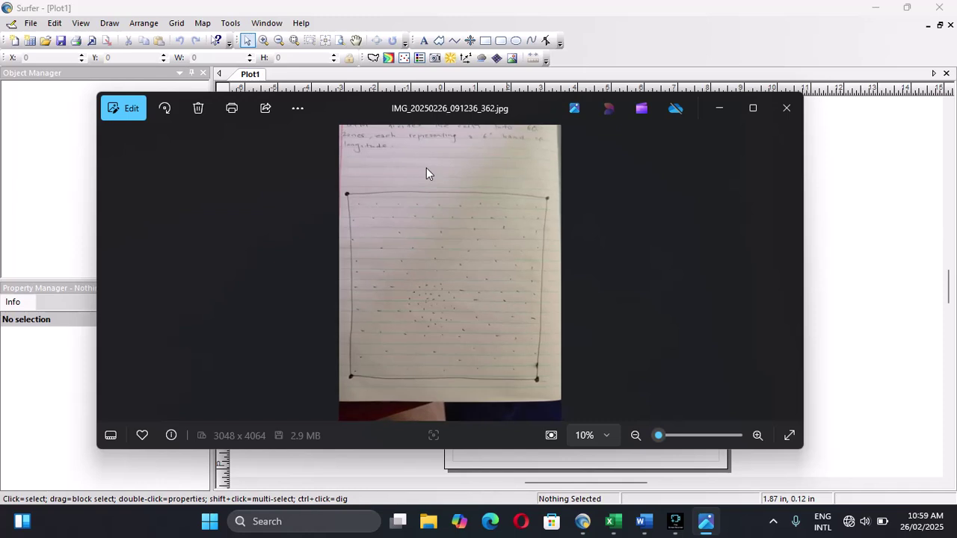
pyautogui.scroll(2, 426, 176)
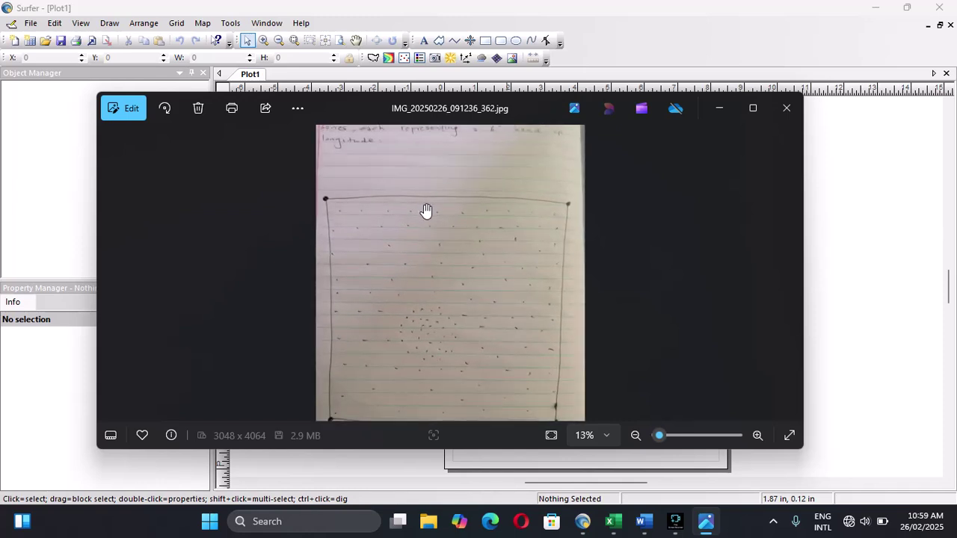
pyautogui.scroll(1, 426, 211)
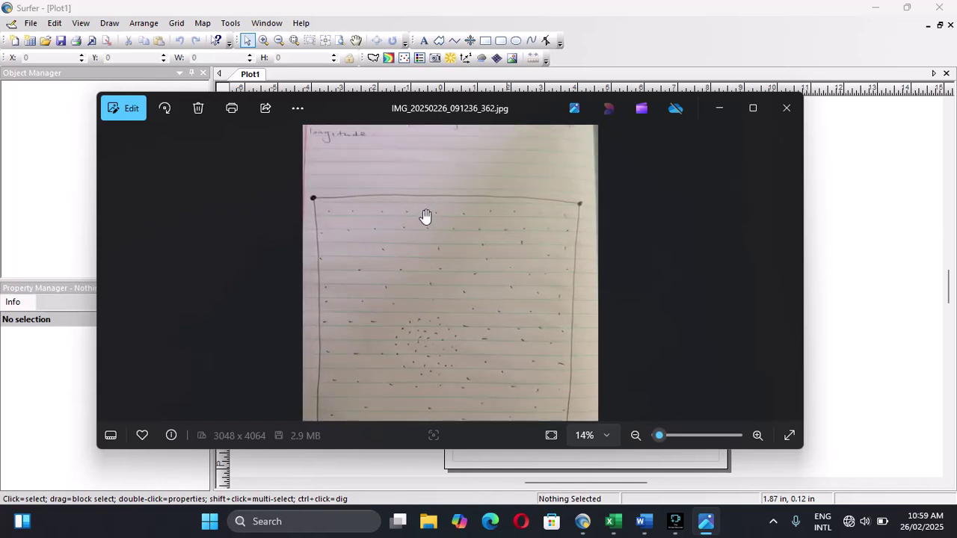
pyautogui.moveTo(429, 222); pyautogui.dragTo(432, 207)
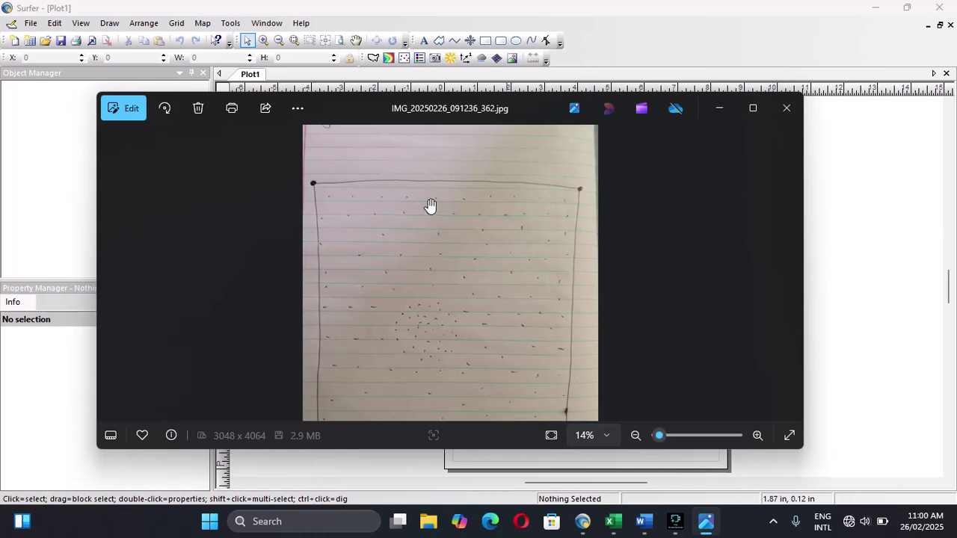
pyautogui.scroll(-1, 430, 205)
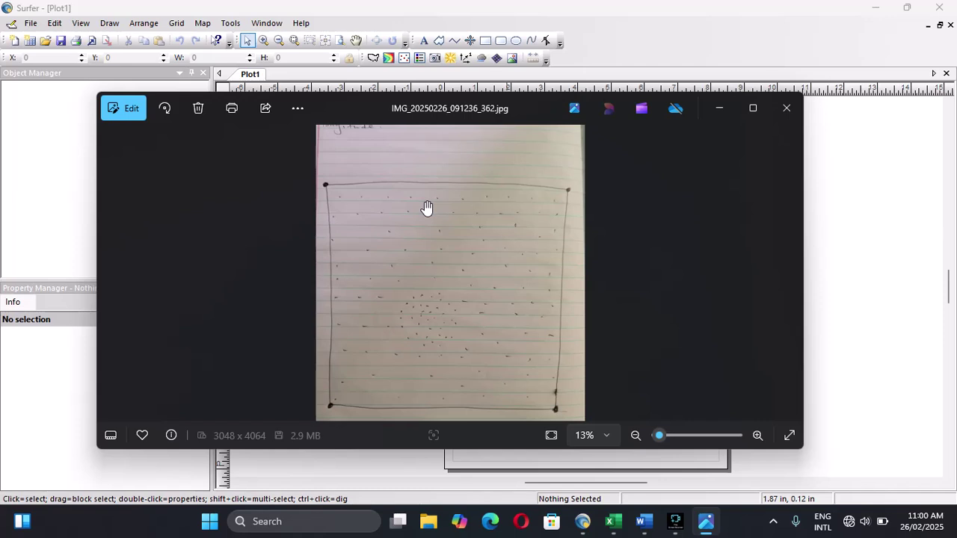
pyautogui.scroll(-2, 425, 227)
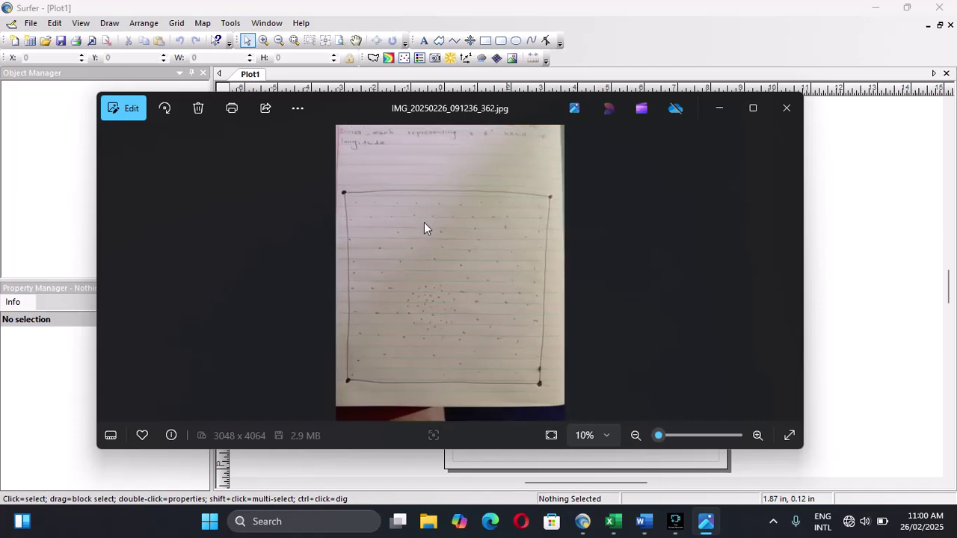
pyautogui.scroll(2, 424, 228)
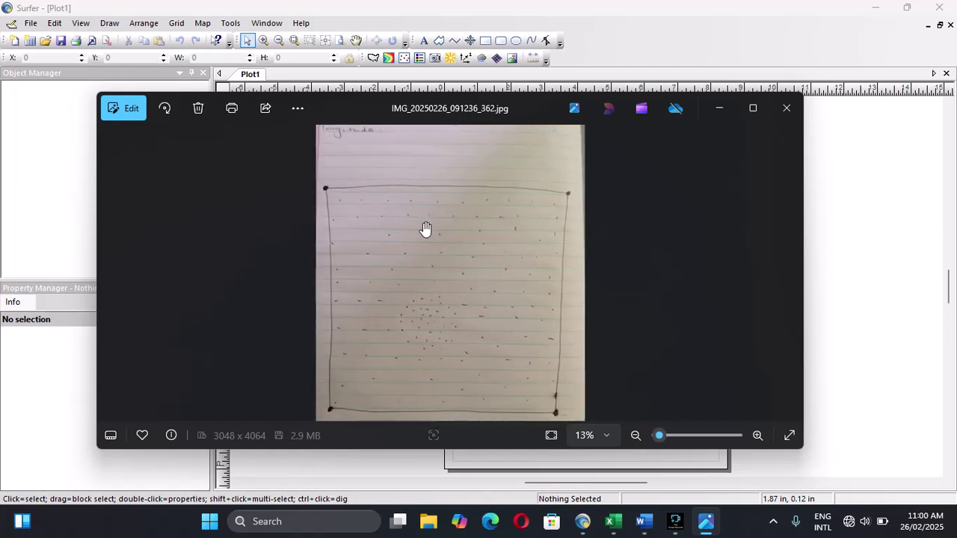
pyautogui.scroll(-1, 425, 227)
pyautogui.scroll(1, 424, 229)
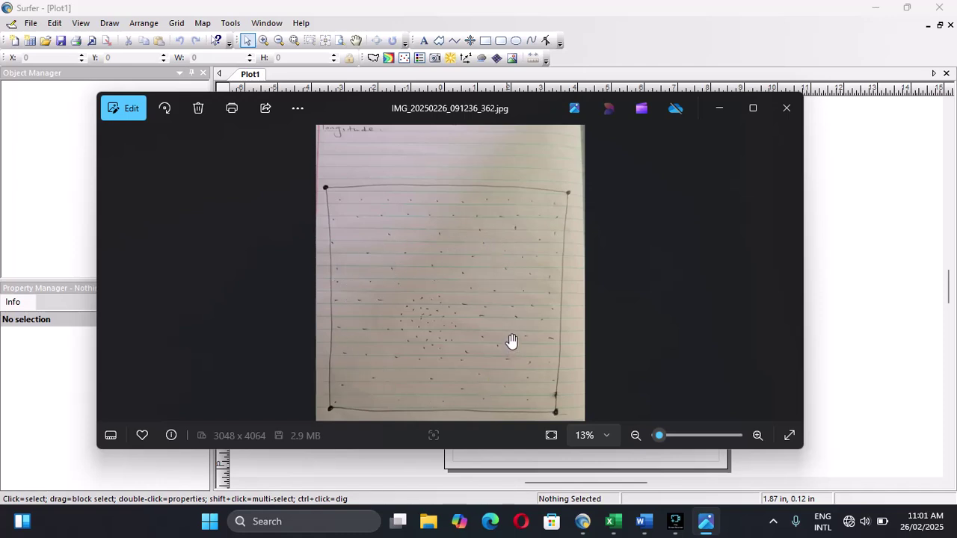
pyautogui.scroll(-1, 540, 355)
pyautogui.scroll(-1, 540, 353)
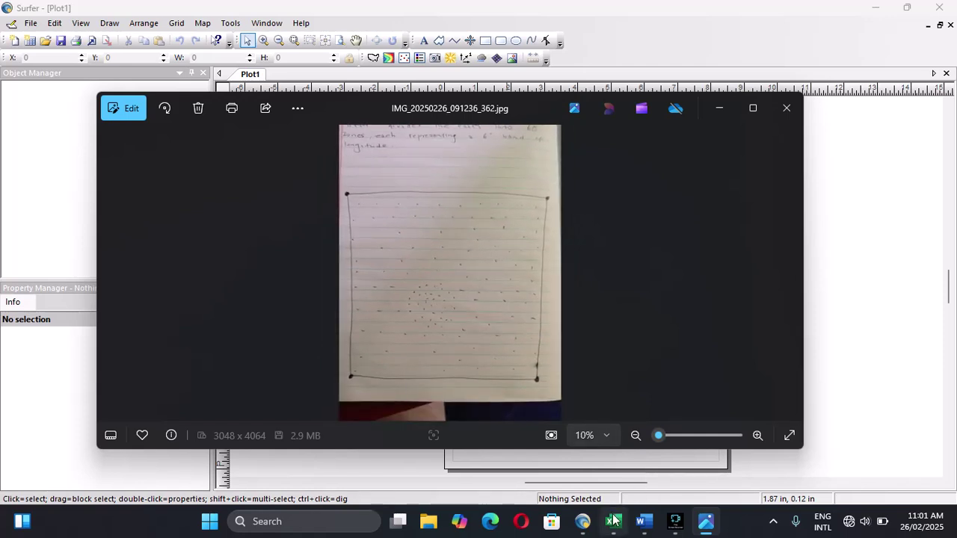
# Switch to the PATEL WORKS workbook in Excel and look over the first survey points with their coordinates and heights.
pyautogui.moveTo(612, 521)
pyautogui.click(630, 454)
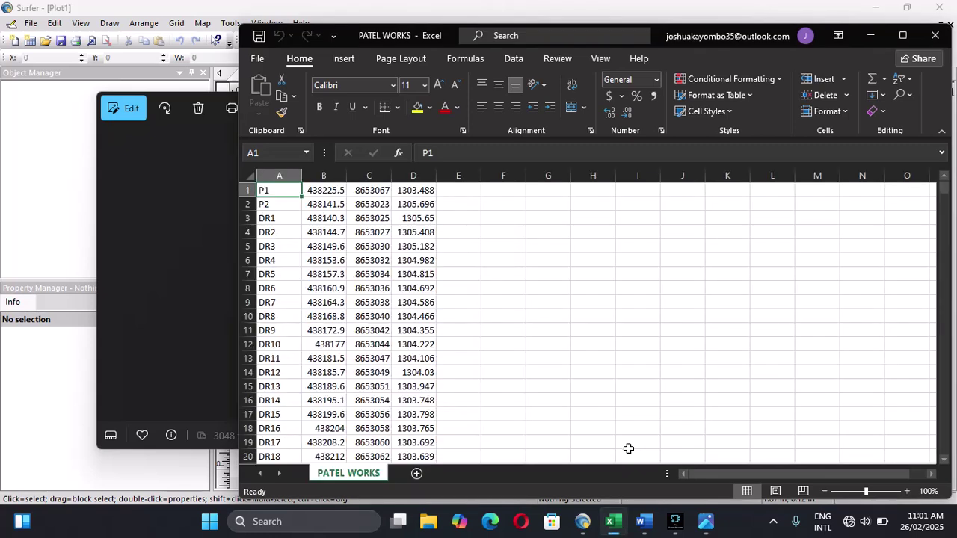
pyautogui.scroll(-8, 474, 356)
pyautogui.scroll(-5, 474, 356)
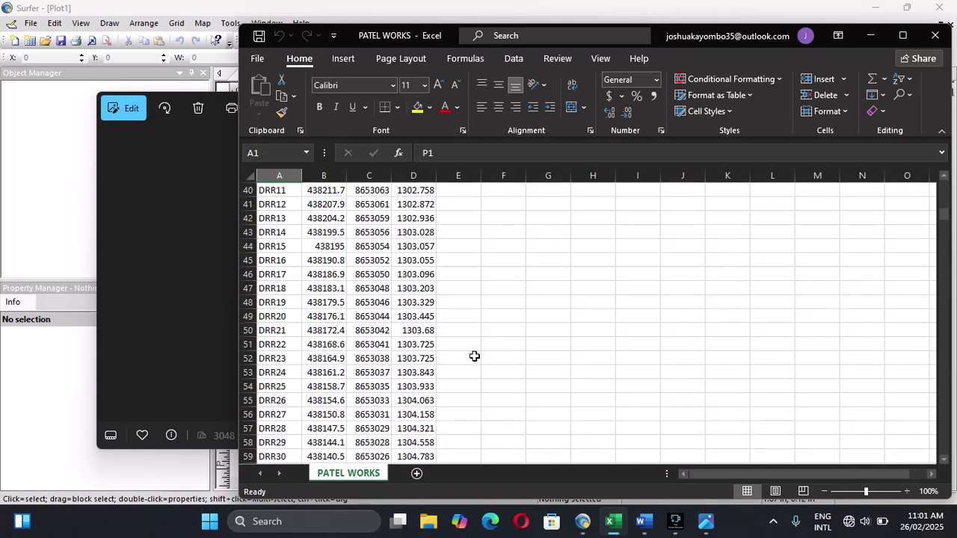
pyautogui.scroll(-2, 474, 356)
pyautogui.scroll(6, 474, 356)
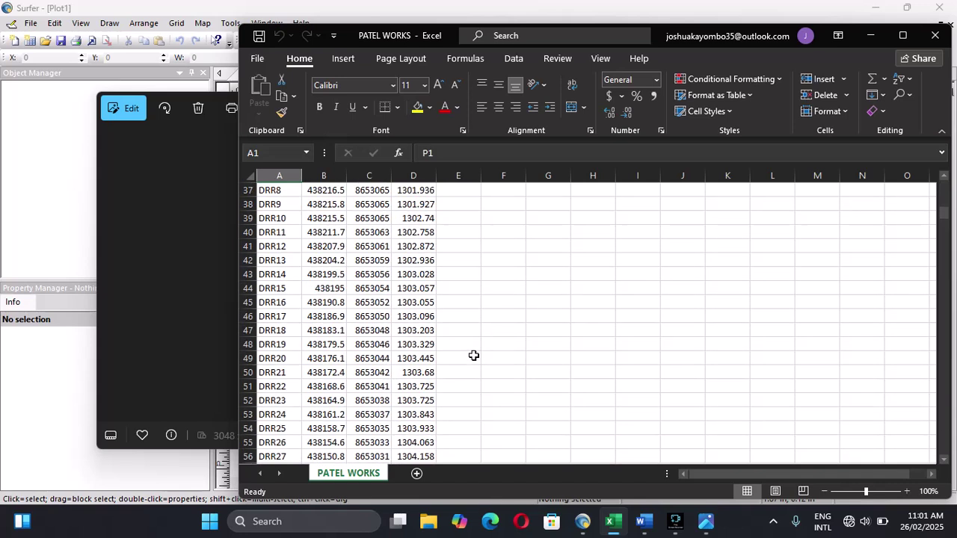
pyautogui.scroll(7, 474, 356)
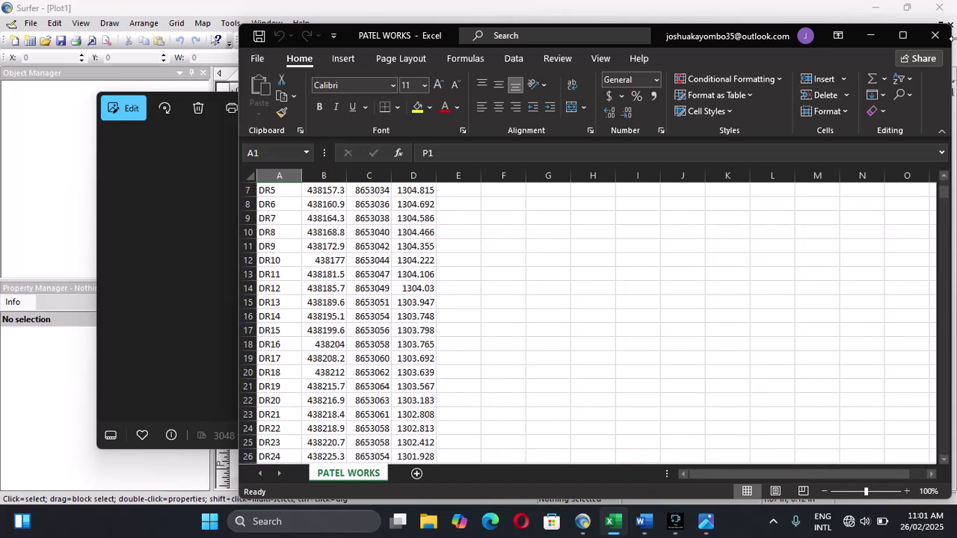
# Maximize the workbook window and review the point names, coordinates and elevations through the whole survey list.
pyautogui.click(906, 37)
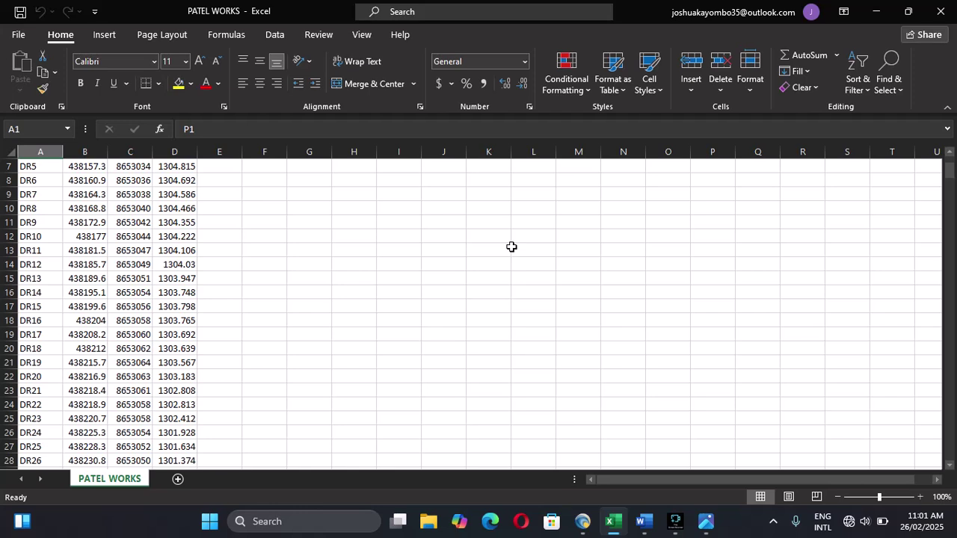
pyautogui.scroll(2, 511, 246)
pyautogui.scroll(-3, 30, 203)
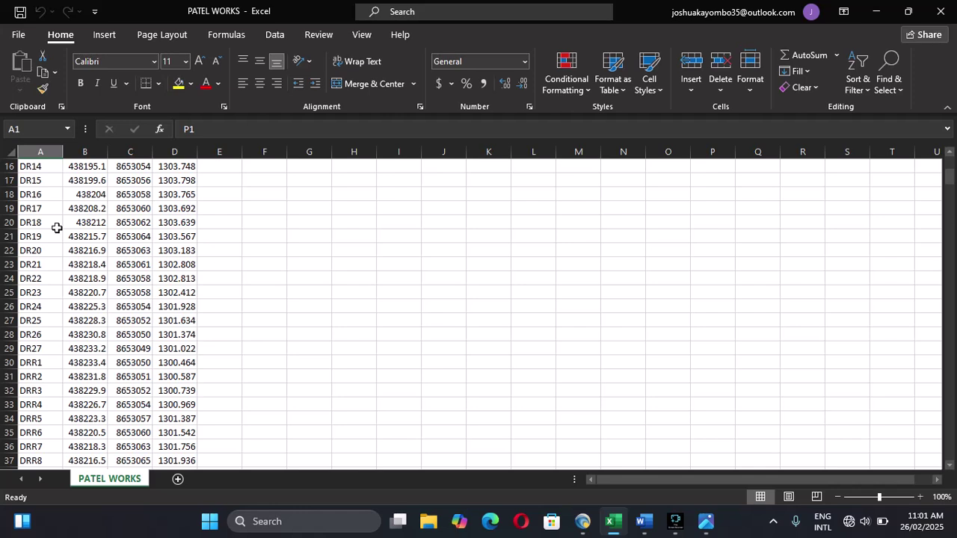
pyautogui.scroll(-6, 57, 227)
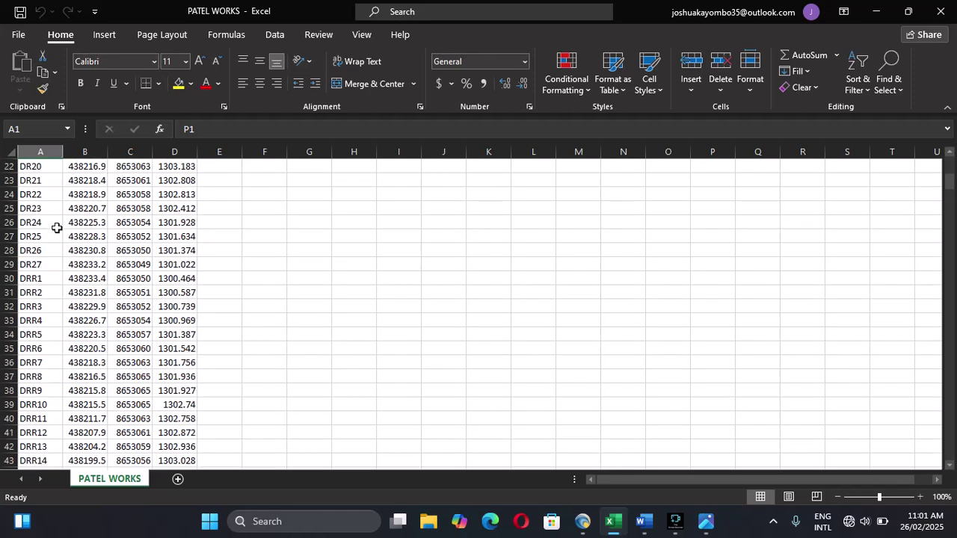
pyautogui.scroll(-6, 57, 227)
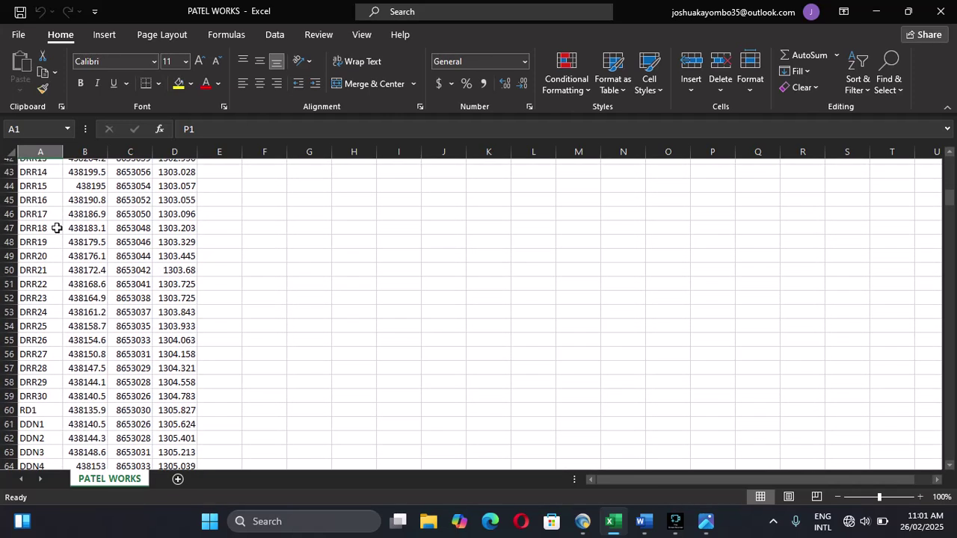
pyautogui.scroll(-6, 57, 228)
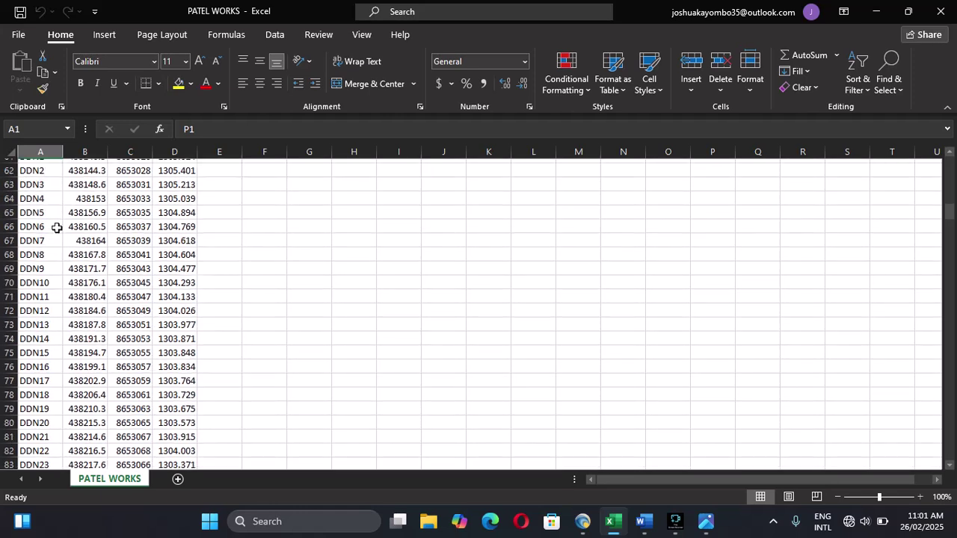
pyautogui.scroll(-6, 59, 230)
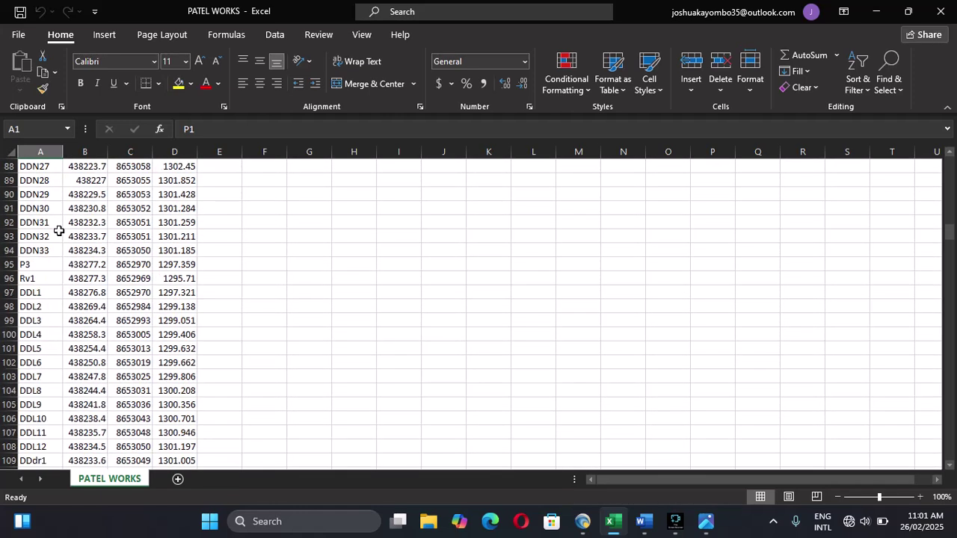
pyautogui.scroll(-3, 58, 230)
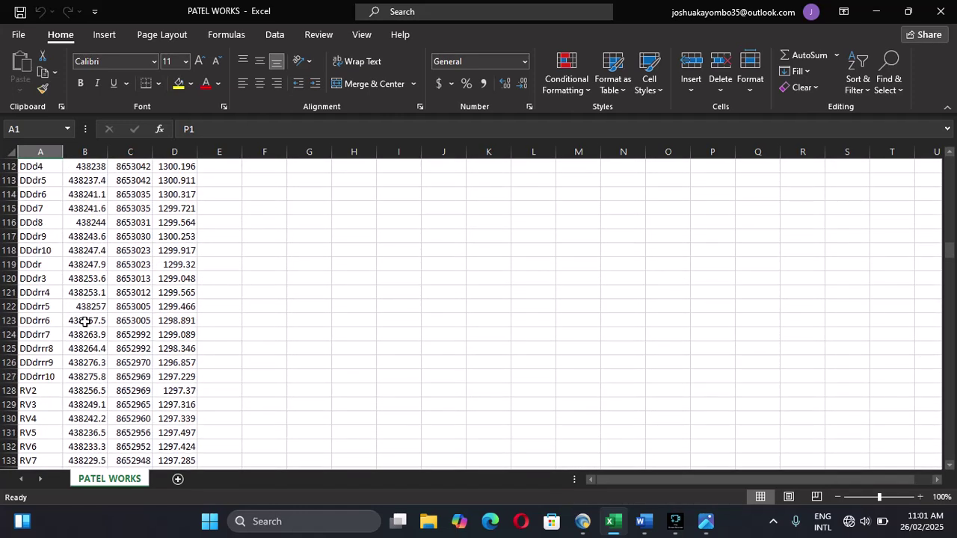
pyautogui.scroll(-11, 162, 334)
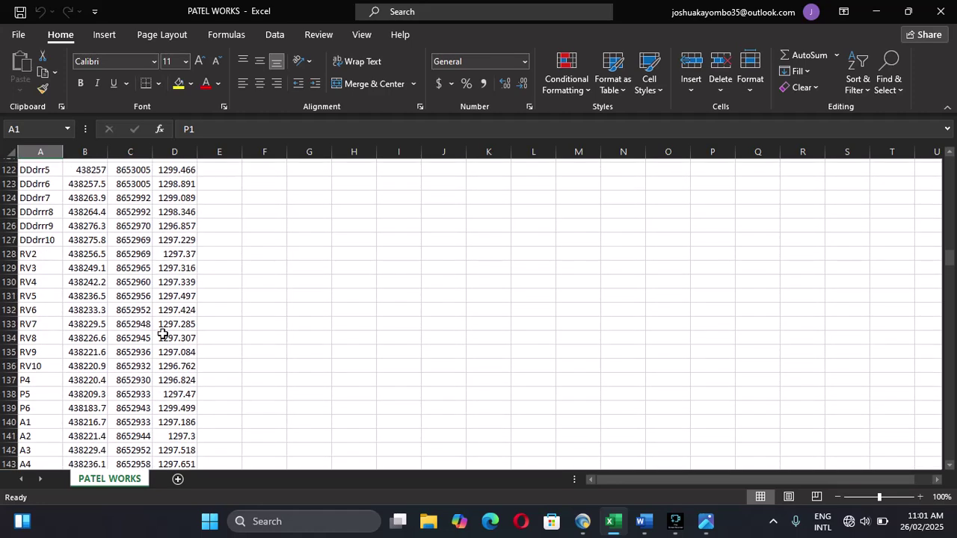
pyautogui.scroll(-17, 162, 334)
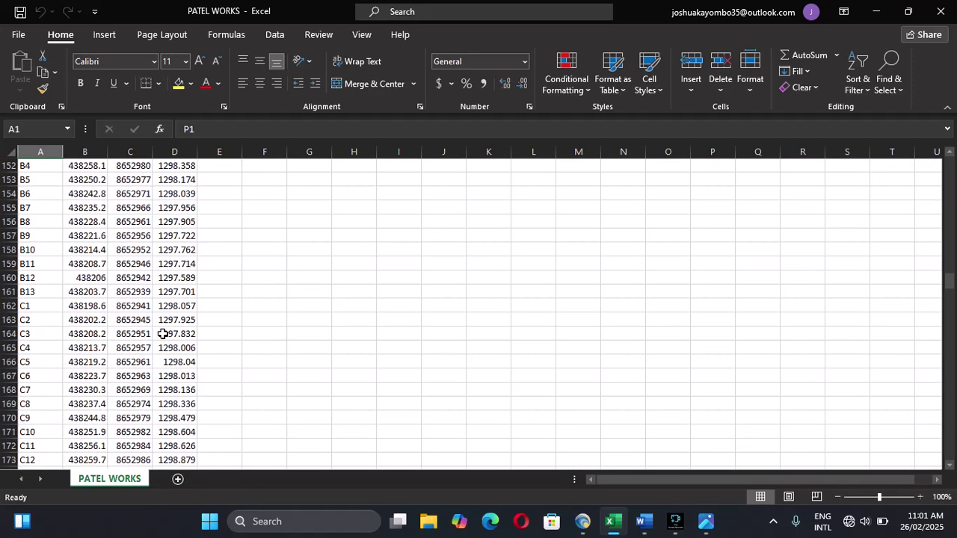
pyautogui.scroll(-20, 162, 334)
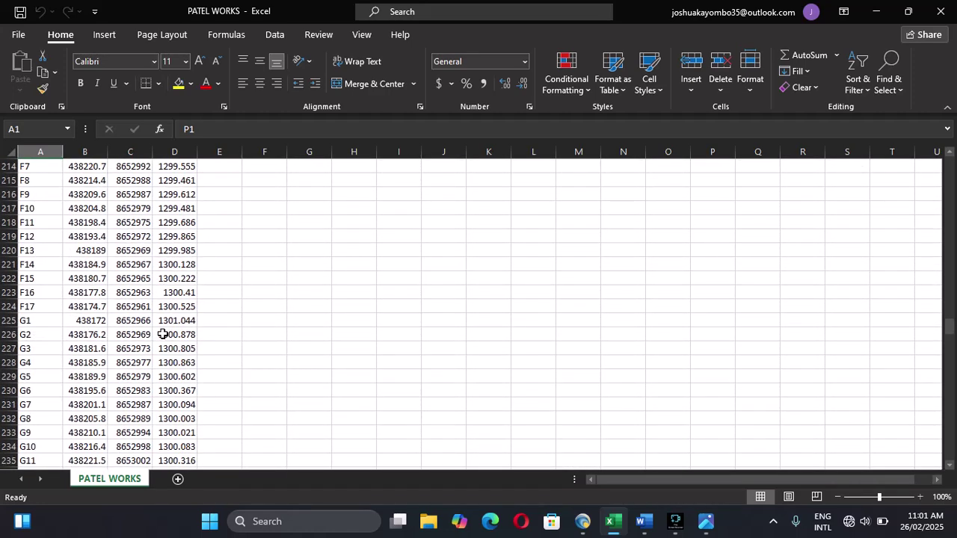
pyautogui.scroll(-20, 162, 334)
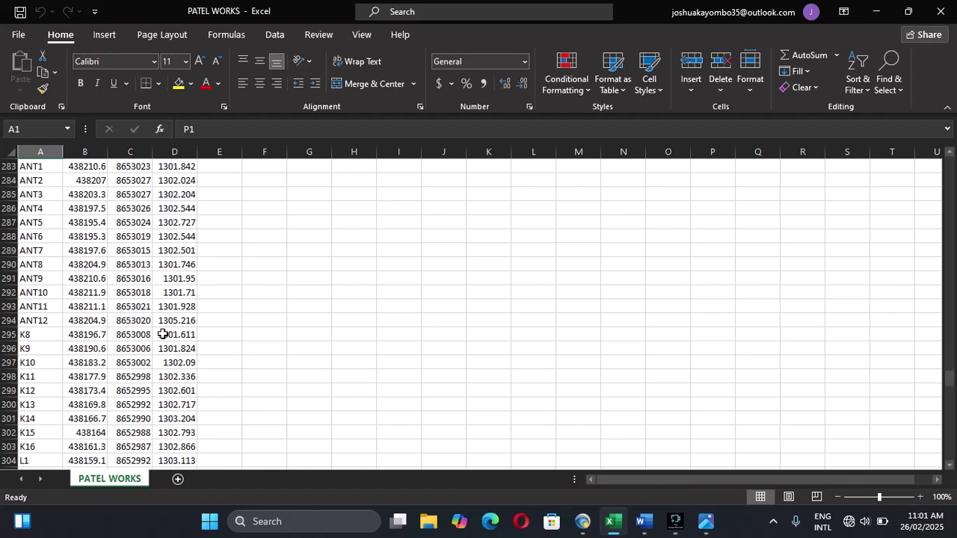
pyautogui.scroll(-19, 163, 334)
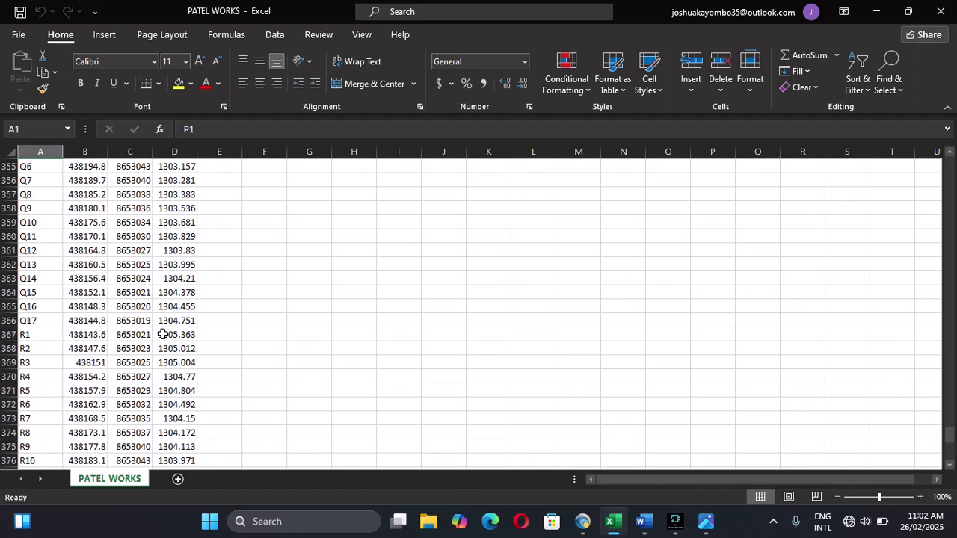
pyautogui.scroll(3, 162, 334)
pyautogui.scroll(20, 162, 334)
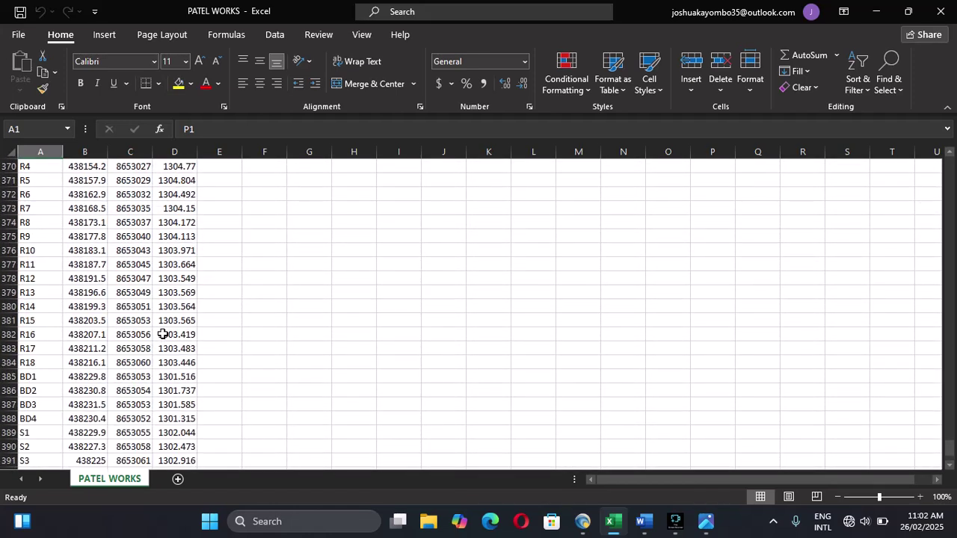
# Save the PATEL WORKS workbook as CSV (Comma delimited) in the SURFER WORKS folder, replacing the existing file.
pyautogui.scroll(11, 162, 334)
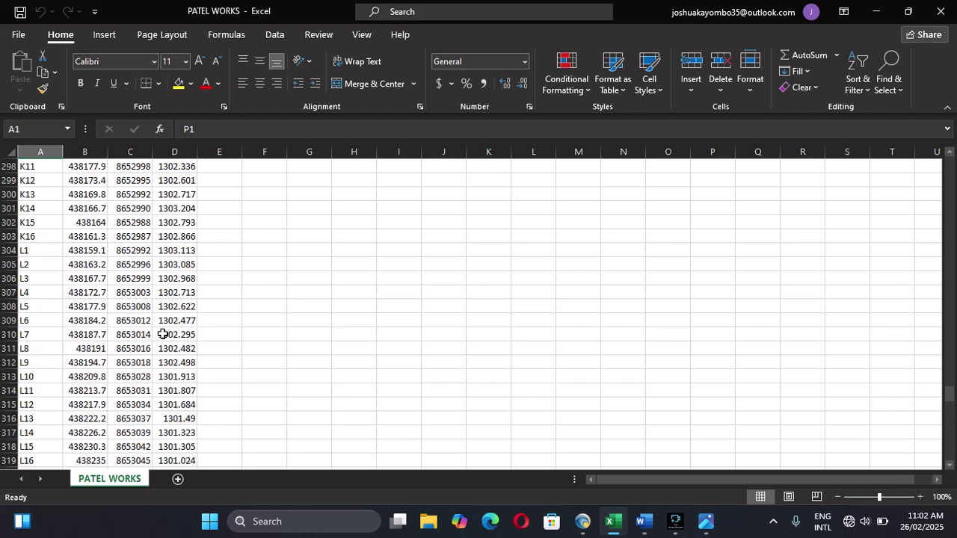
pyautogui.scroll(-5, 162, 334)
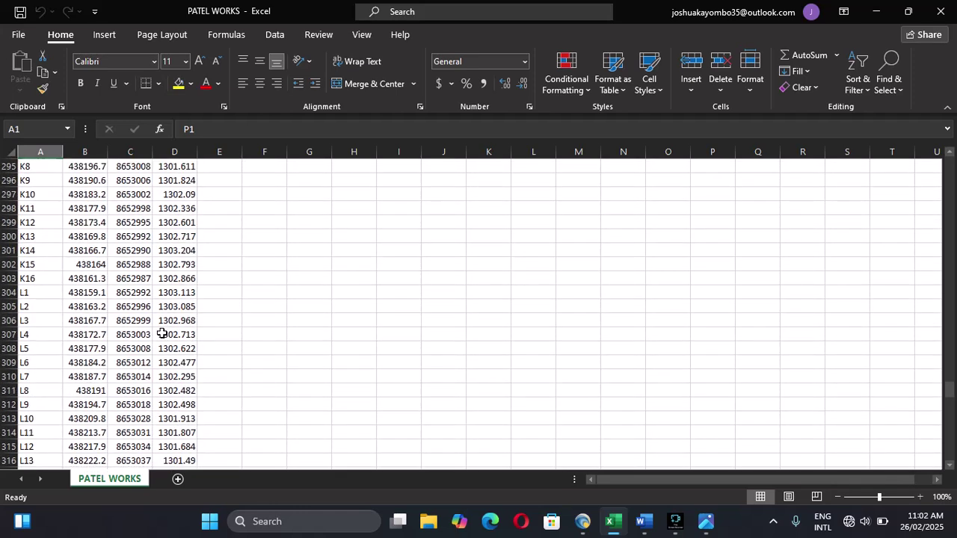
pyautogui.click(20, 35)
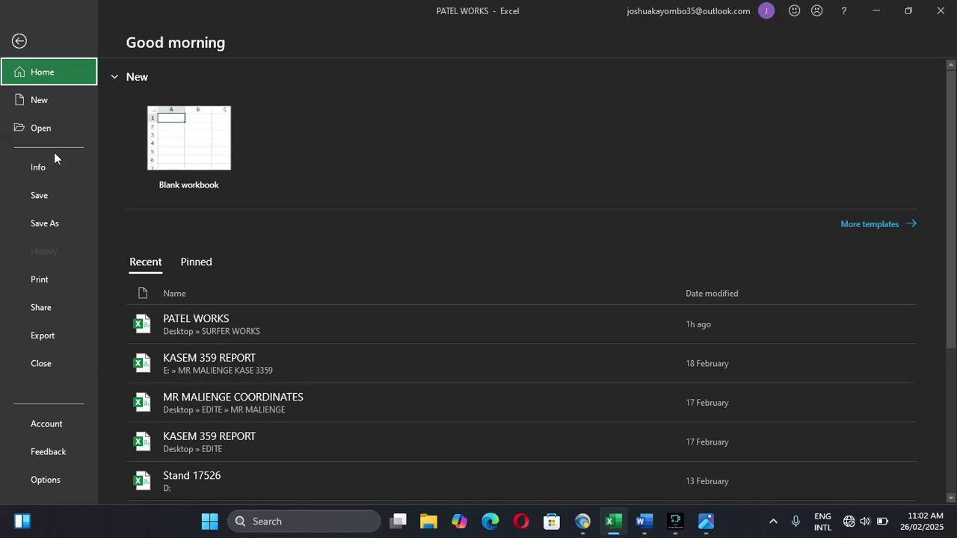
pyautogui.click(52, 222)
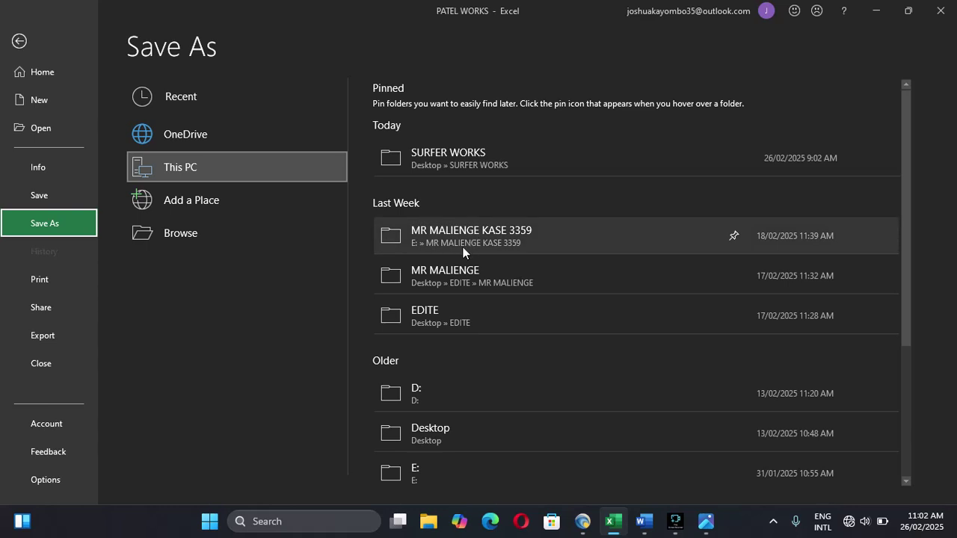
pyautogui.click(207, 227)
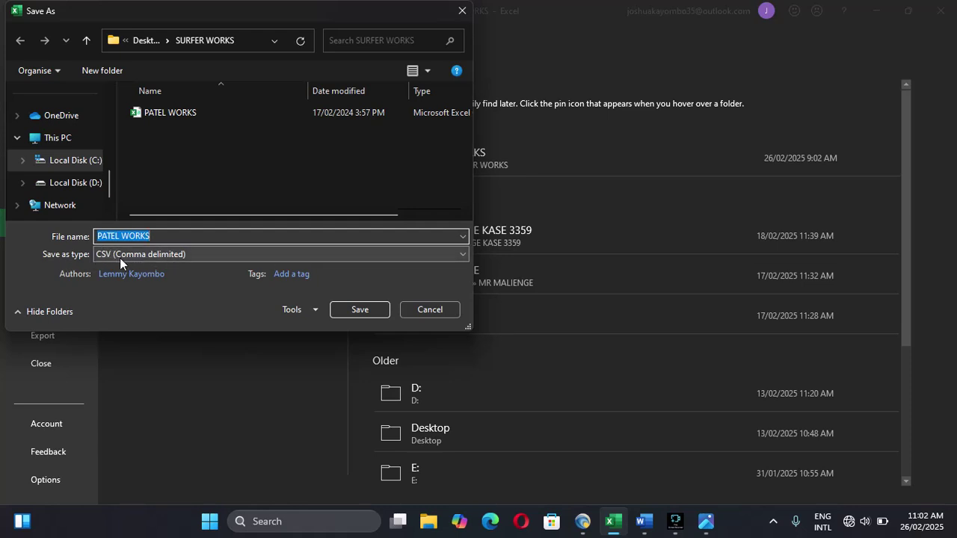
pyautogui.click(458, 256)
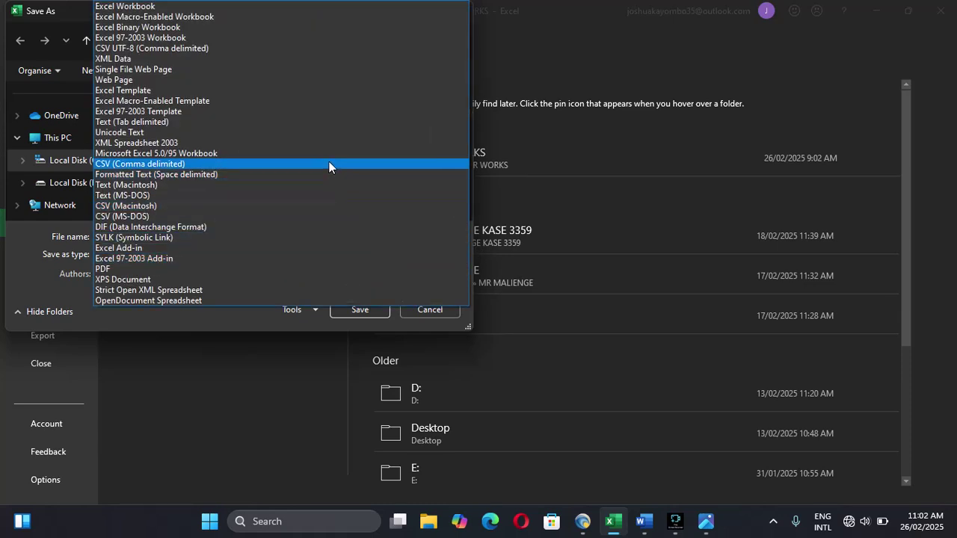
pyautogui.click(175, 164)
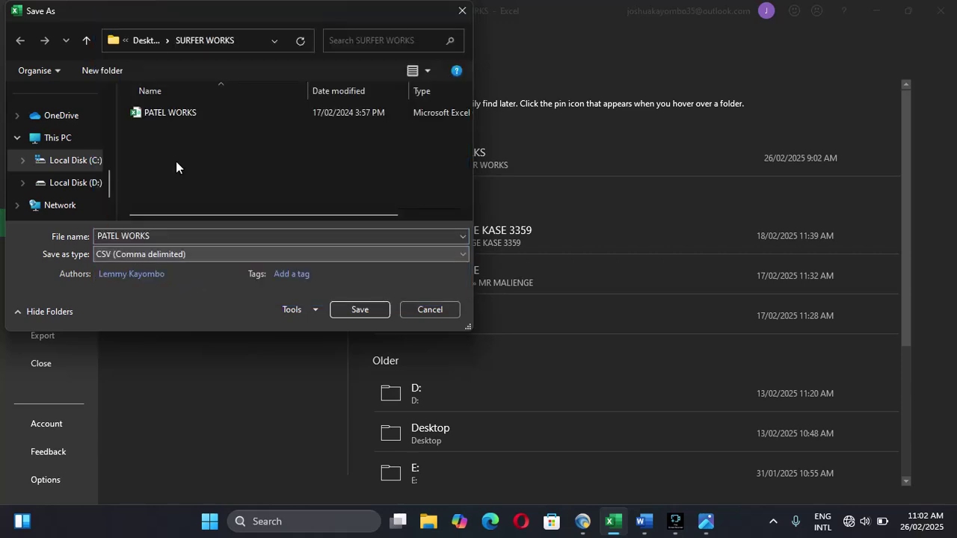
pyautogui.click(359, 310)
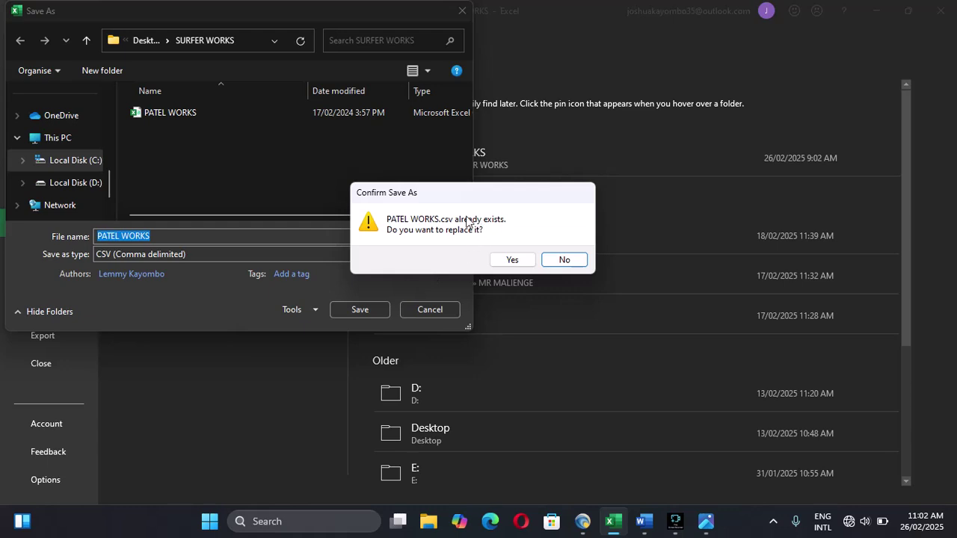
pyautogui.click(512, 259)
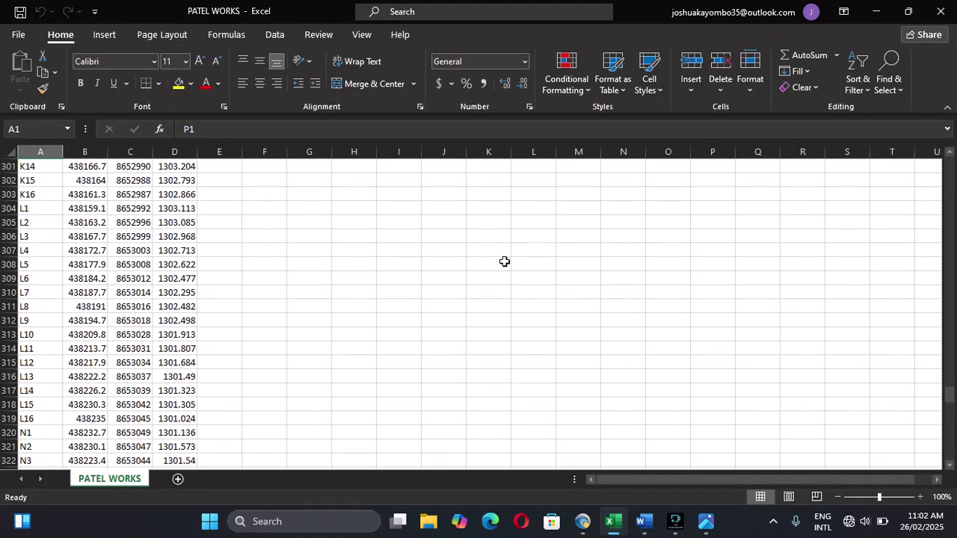
# Review the survey points, coordinates and elevations in the saved list back up to the first row.
pyautogui.scroll(-6, 504, 262)
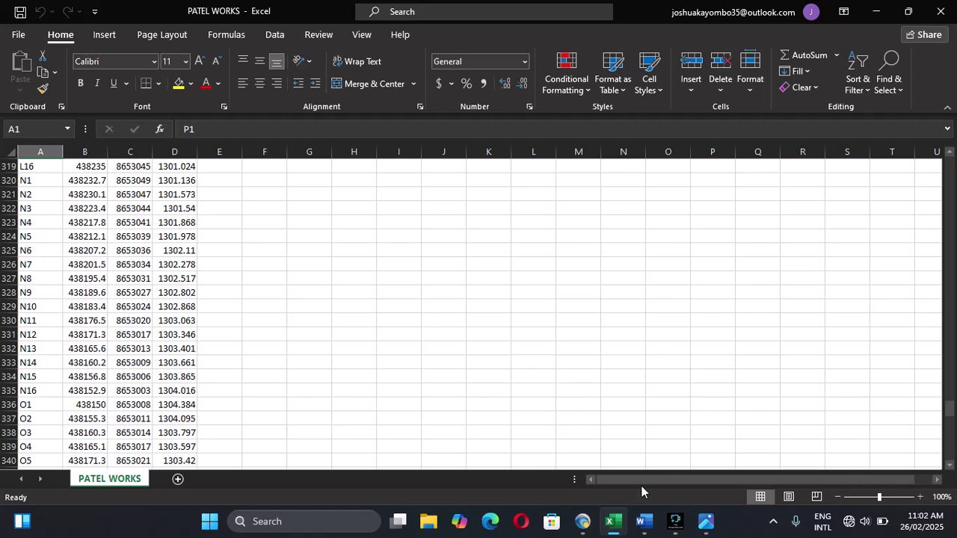
pyautogui.scroll(-3, 557, 378)
pyautogui.scroll(3, 557, 378)
pyautogui.scroll(20, 558, 377)
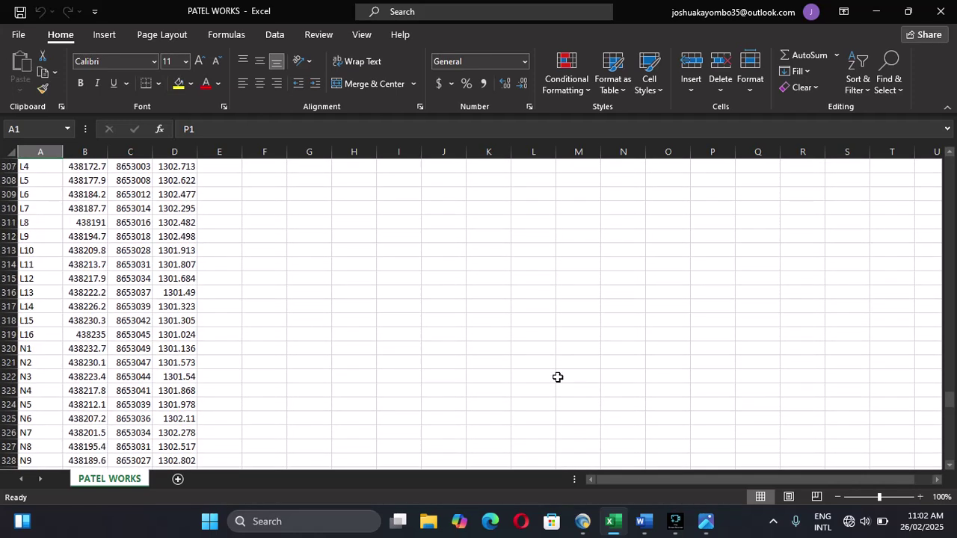
pyautogui.scroll(20, 557, 368)
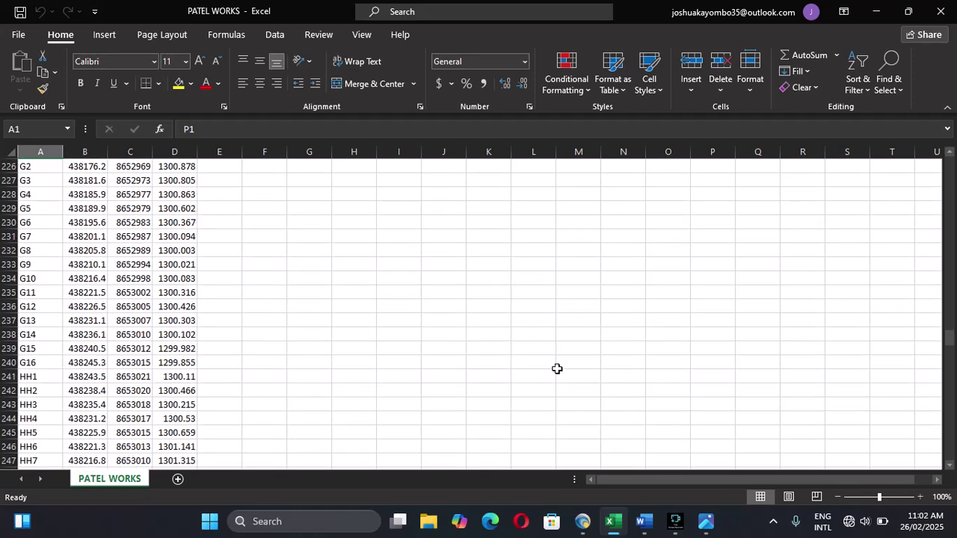
pyautogui.scroll(20, 557, 365)
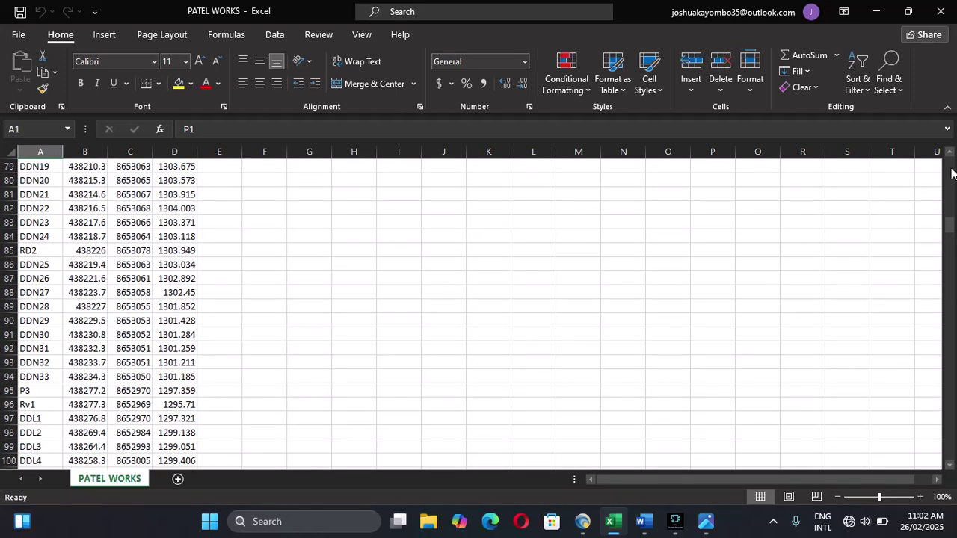
pyautogui.scroll(20, 952, 166)
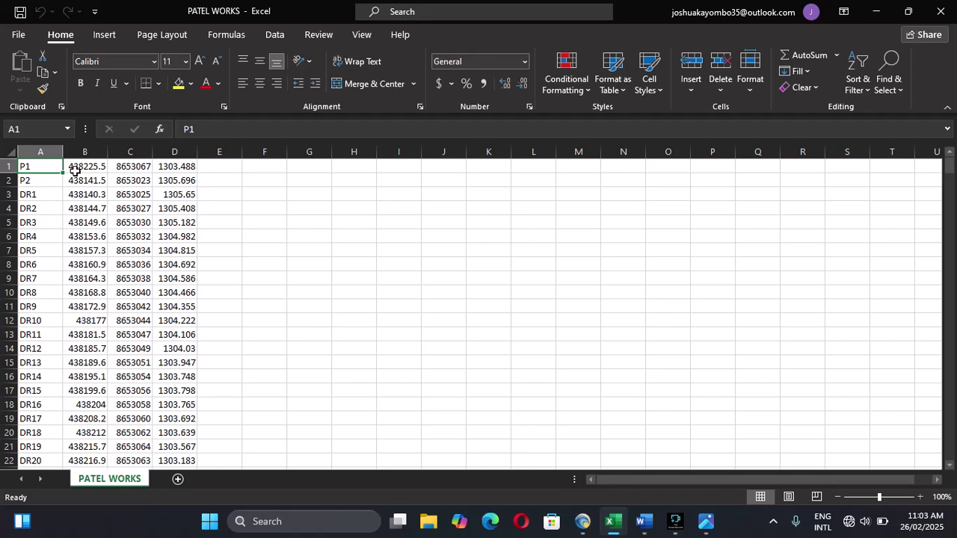
pyautogui.scroll(-3, 75, 171)
pyautogui.scroll(3, 75, 171)
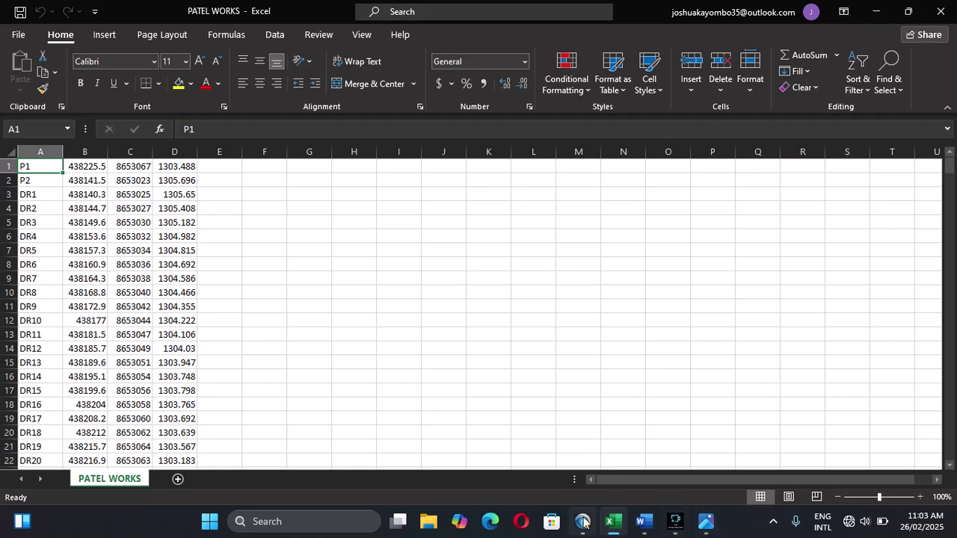
# Switch to Surfer and open the PATEL WORKS CSV file from the SURFER WORKS folder as the data for gridding.
pyautogui.moveTo(582, 521)
pyautogui.click(582, 471)
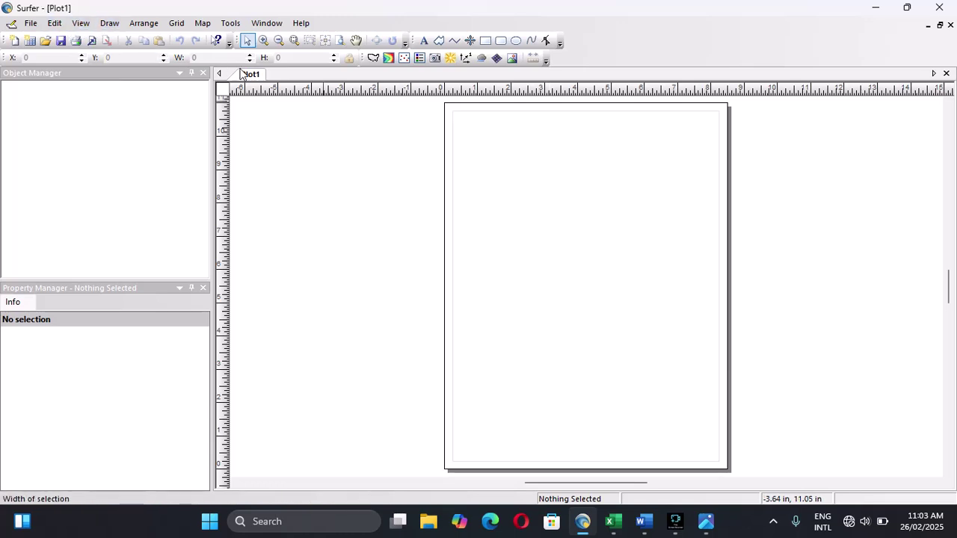
pyautogui.click(176, 25)
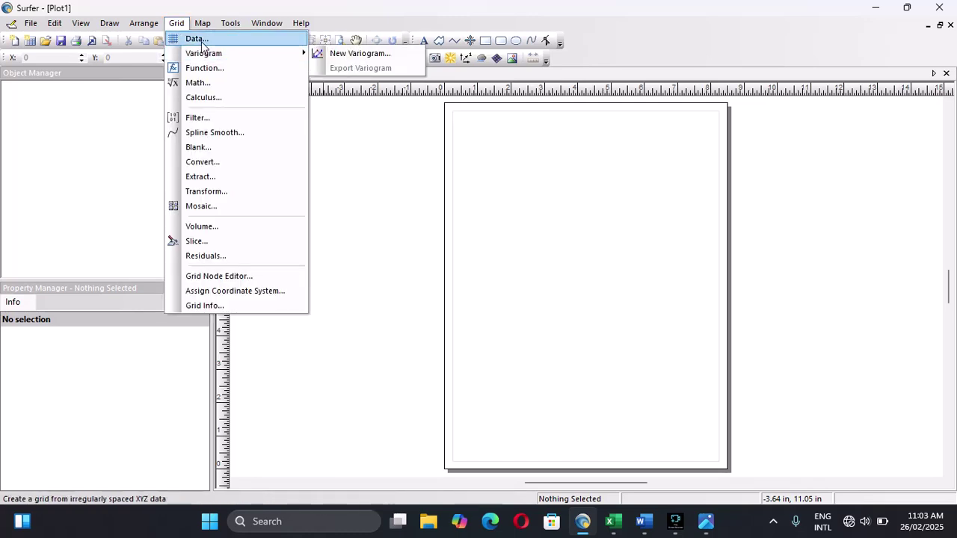
pyautogui.click(198, 39)
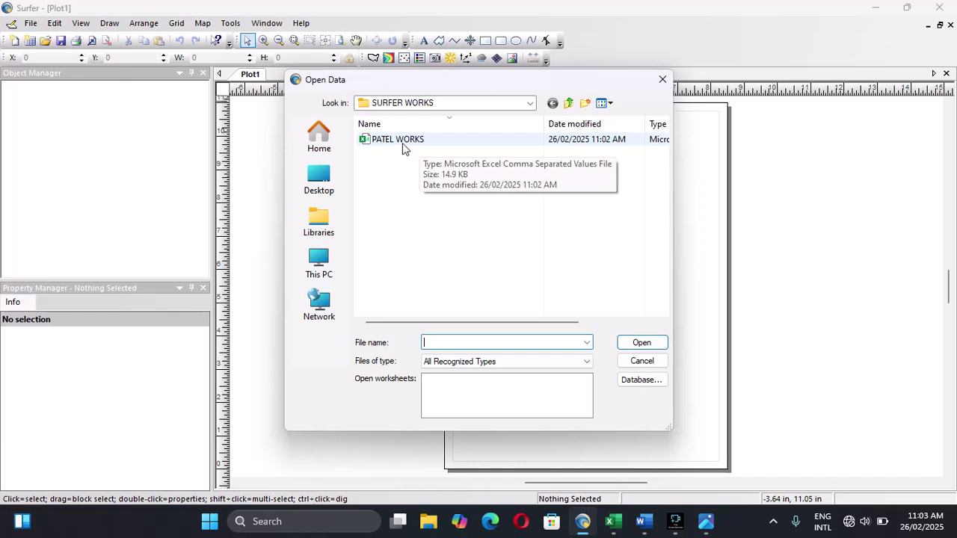
pyautogui.click(402, 143)
pyautogui.click(641, 342)
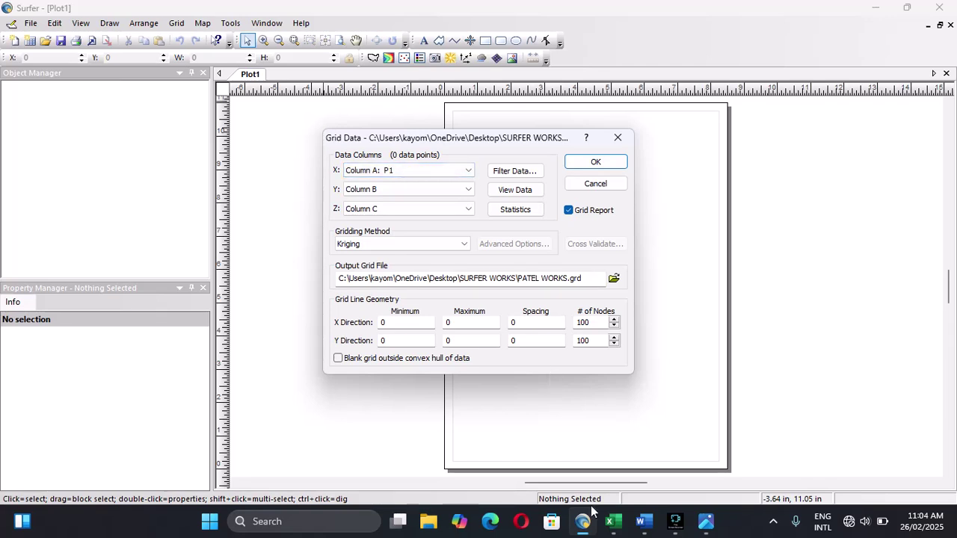
# Check in the Excel workbook which columns hold the coordinates and elevations, and return to Surfer.
pyautogui.moveTo(612, 521)
pyautogui.click(622, 446)
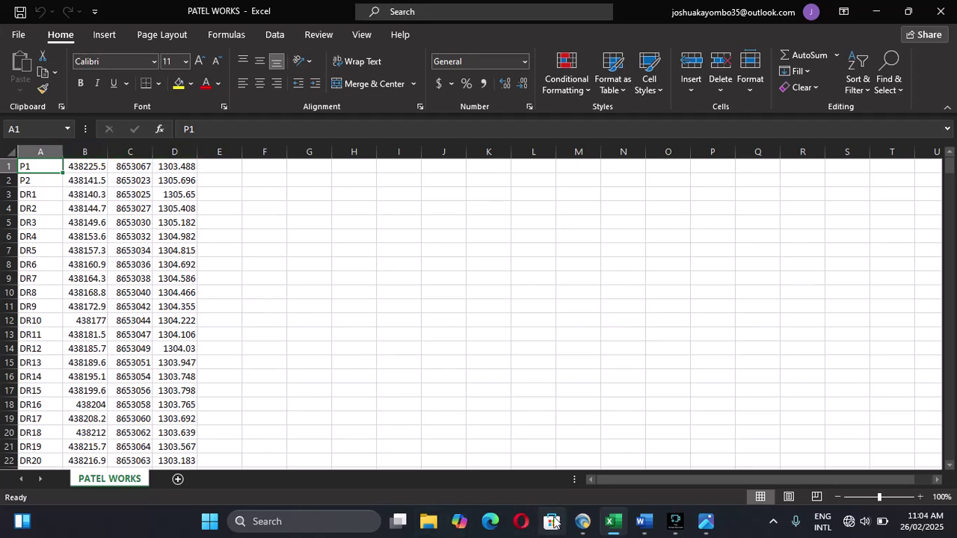
pyautogui.moveTo(572, 527)
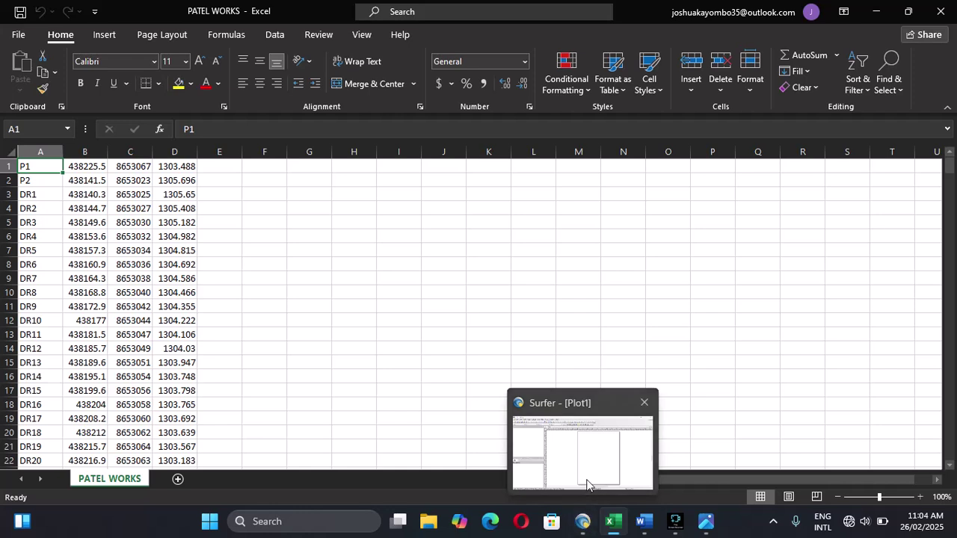
pyautogui.click(569, 444)
# Assign Column B to X, Column C to Y and Column D to Z for gridding the data.
pyautogui.click(466, 171)
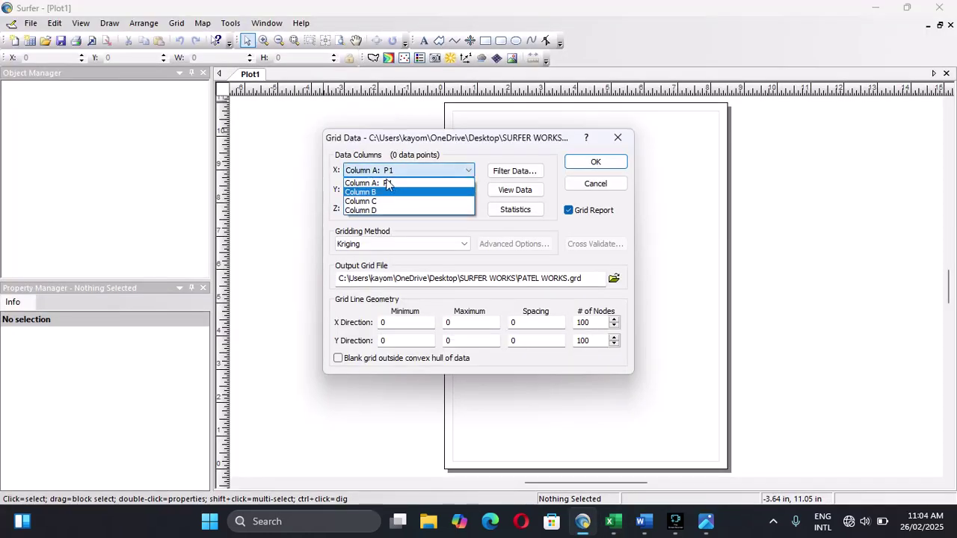
pyautogui.click(400, 192)
pyautogui.click(450, 191)
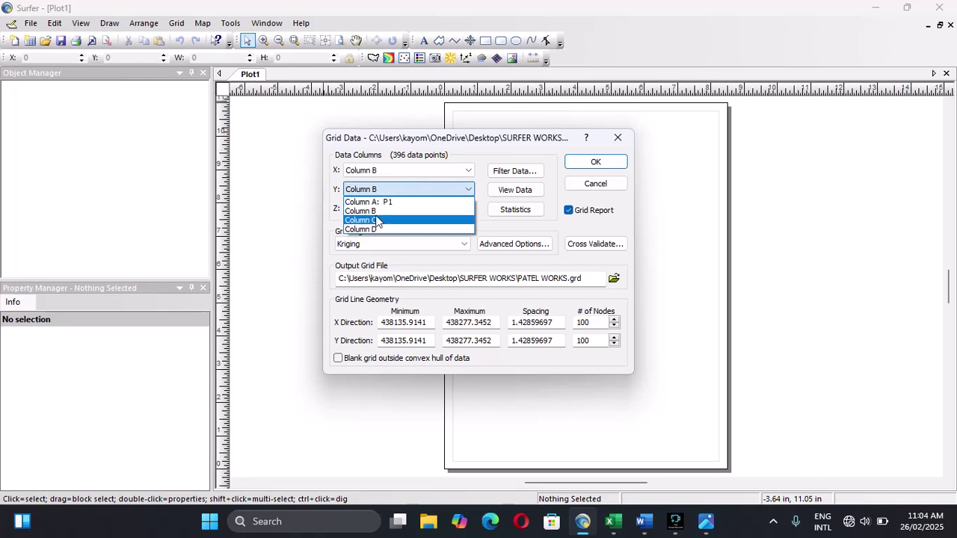
pyautogui.click(441, 224)
pyautogui.click(465, 211)
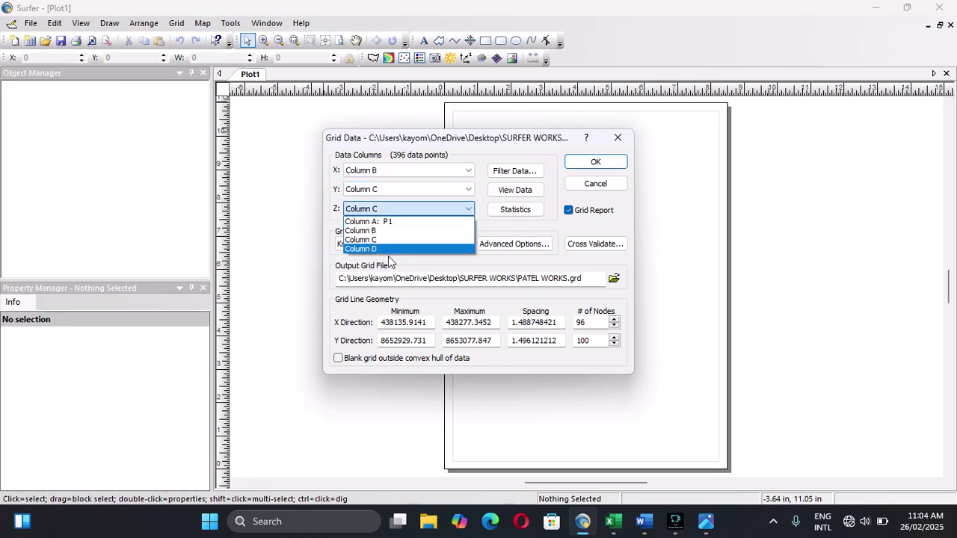
pyautogui.click(386, 254)
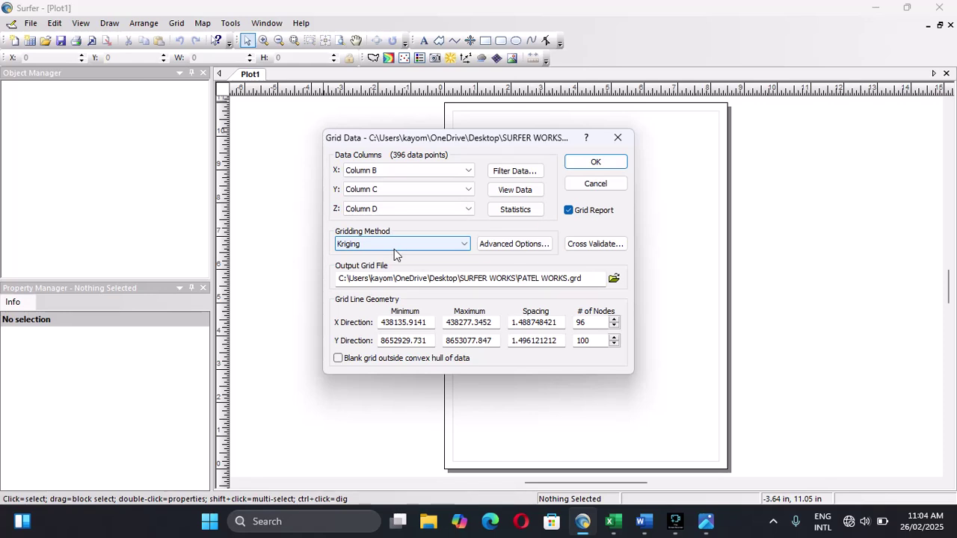
# Create the grid with the Kriging method as PATEL WORKS.grd, replacing the existing grid file.
pyautogui.click(609, 168)
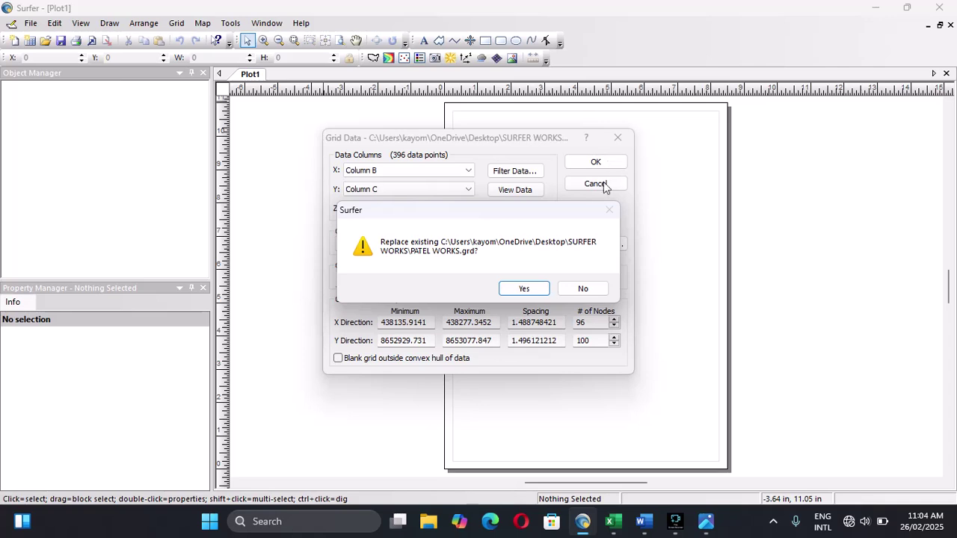
pyautogui.click(524, 288)
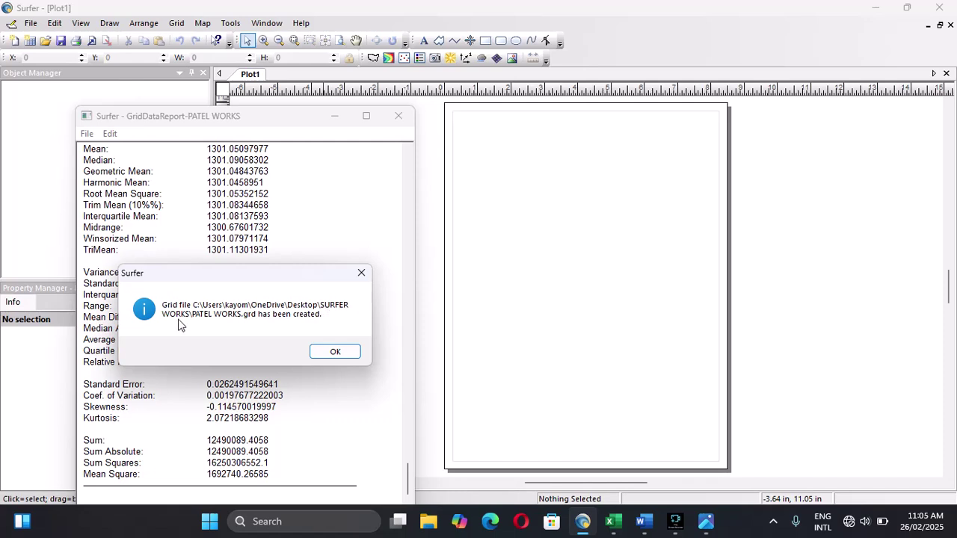
pyautogui.click(346, 351)
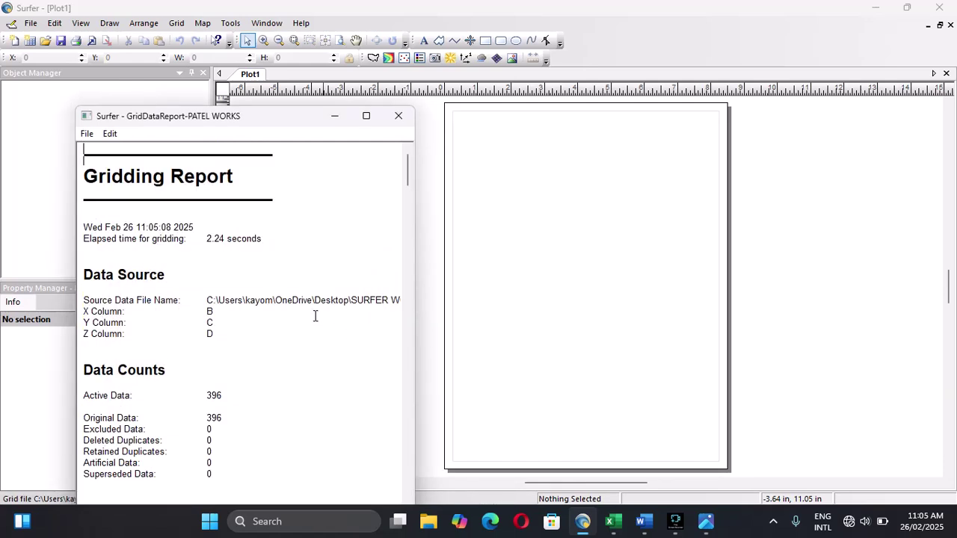
# Examine the gridding report's data source, data counts, filtering settings and univariate statistics.
pyautogui.scroll(-5, 313, 306)
pyautogui.scroll(5, 313, 307)
pyautogui.scroll(-2, 313, 306)
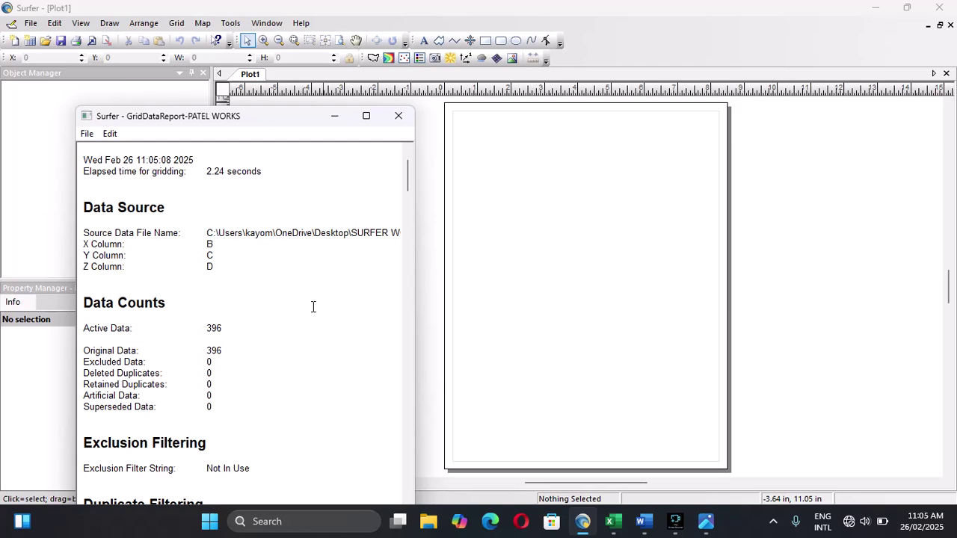
pyautogui.scroll(1, 314, 306)
pyautogui.scroll(2, 313, 306)
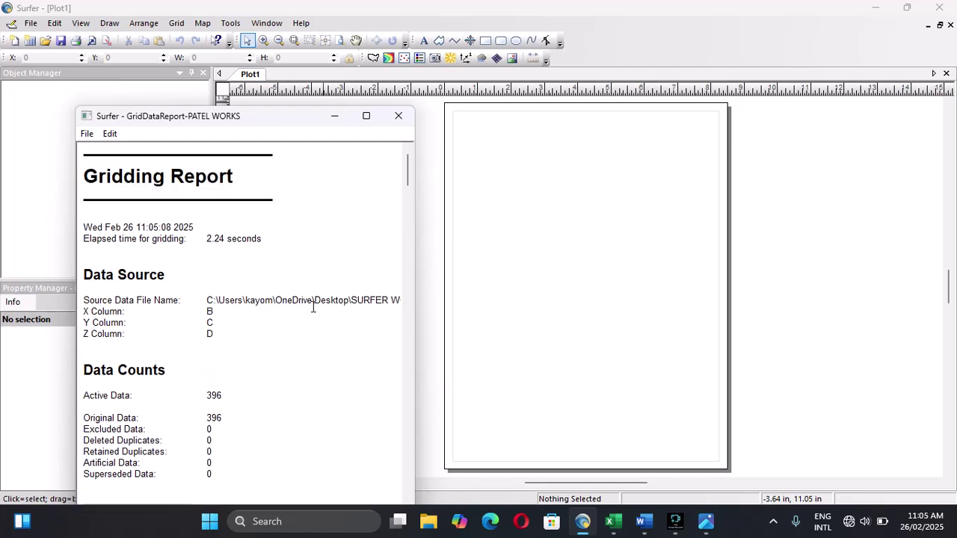
pyautogui.scroll(-7, 313, 306)
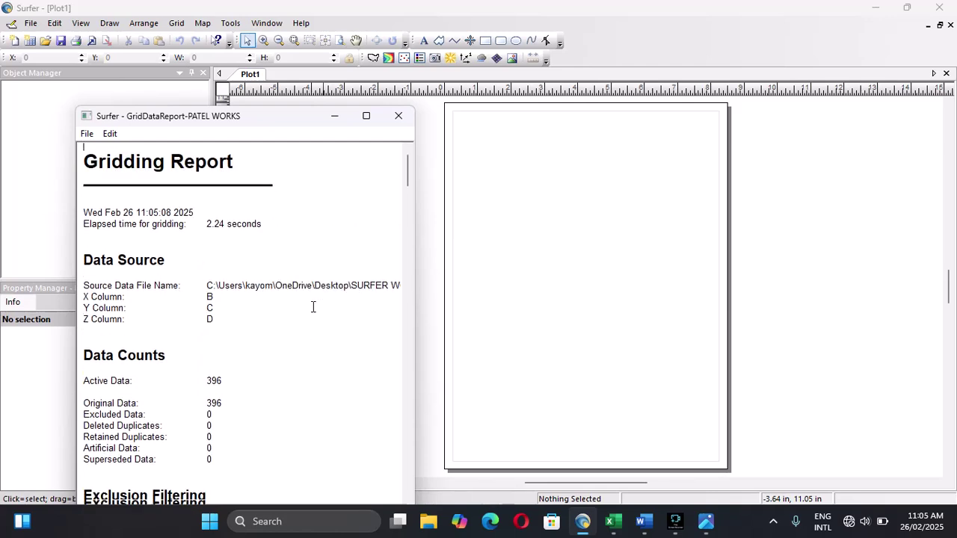
pyautogui.scroll(-3, 313, 306)
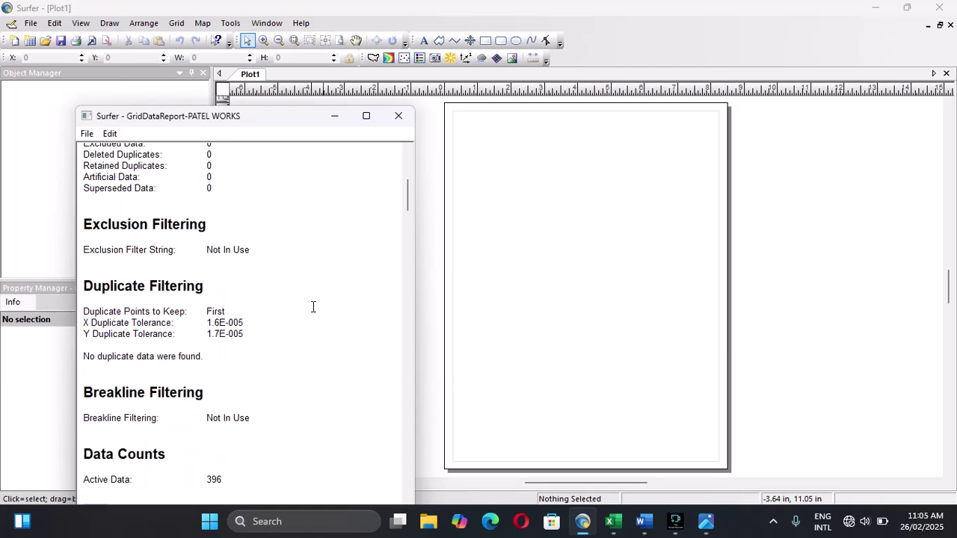
pyautogui.scroll(-10, 313, 307)
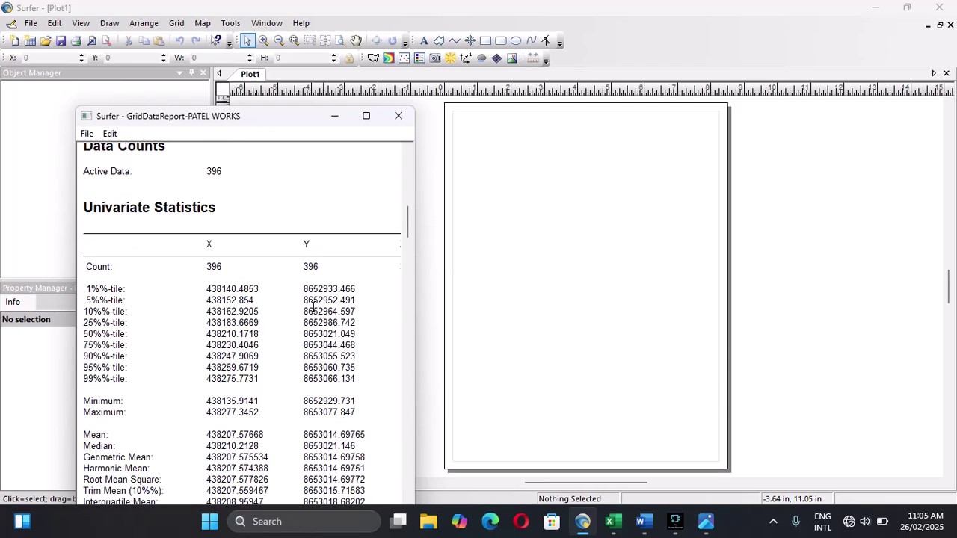
pyautogui.scroll(-7, 313, 306)
pyautogui.scroll(20, 313, 307)
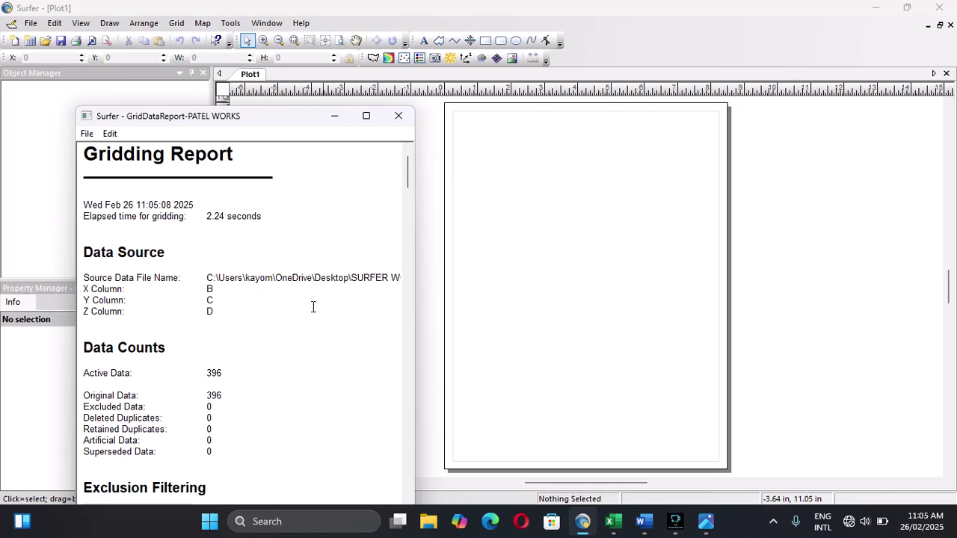
pyautogui.scroll(-3, 313, 306)
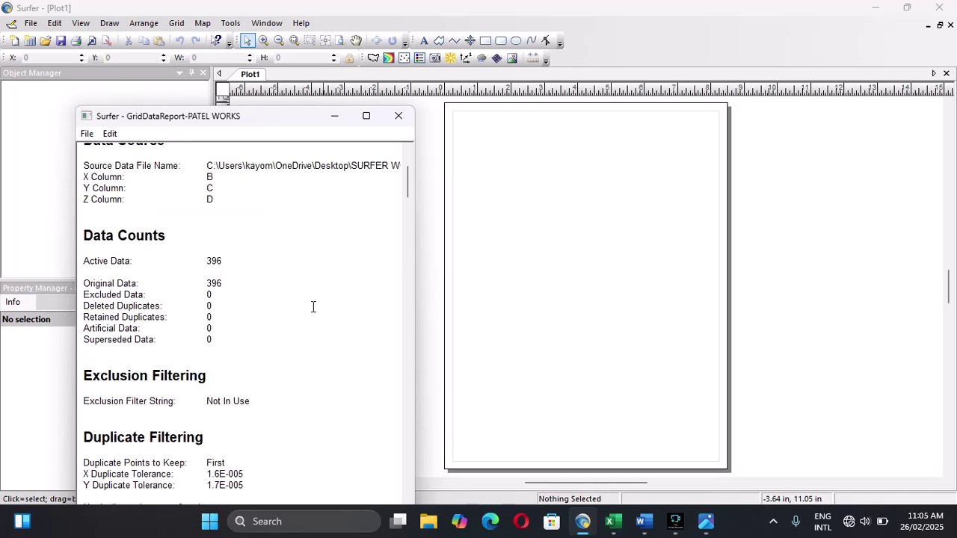
# Read the gridding report from its data counts through the univariate statistics to the principal component analysis and planar regression.
pyautogui.scroll(2, 313, 307)
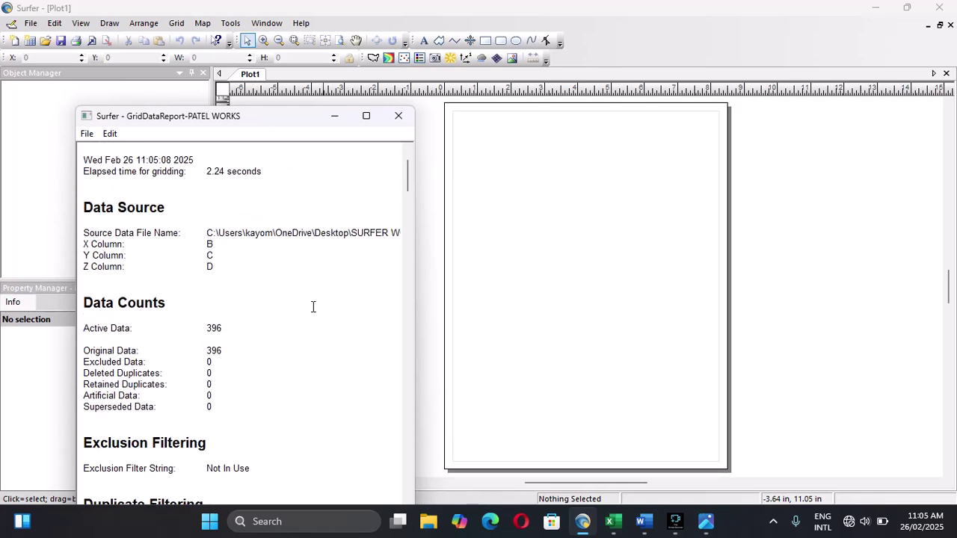
pyautogui.scroll(-4, 313, 307)
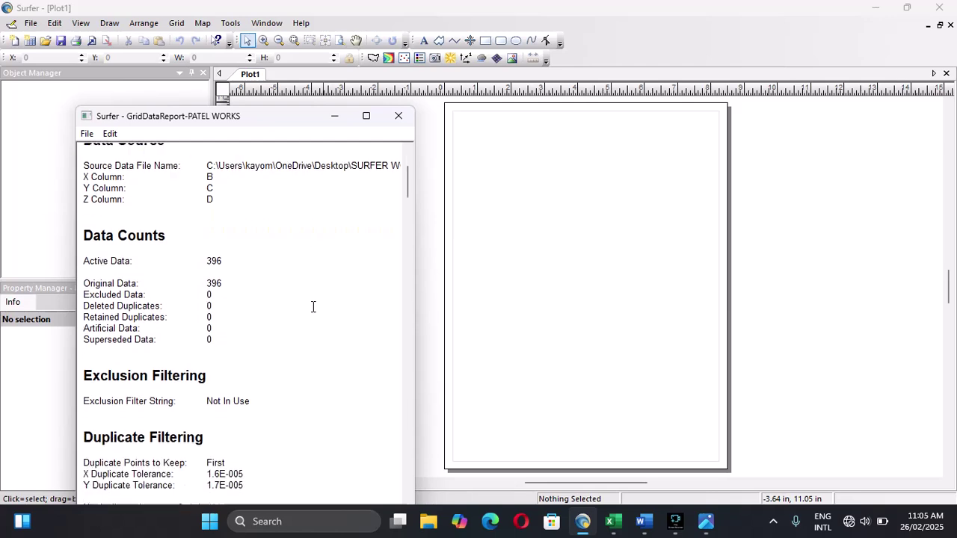
pyautogui.scroll(-8, 313, 306)
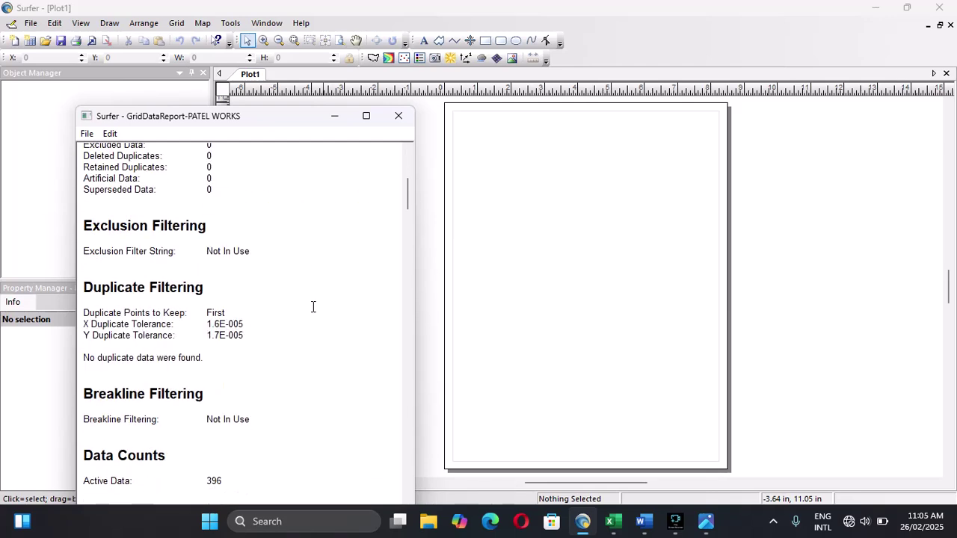
pyautogui.scroll(-4, 314, 307)
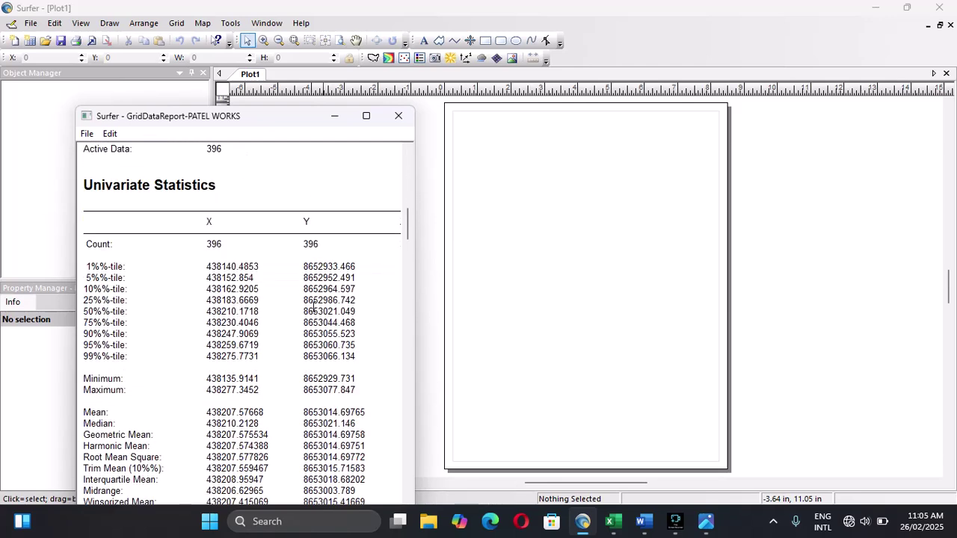
pyautogui.scroll(-3, 313, 306)
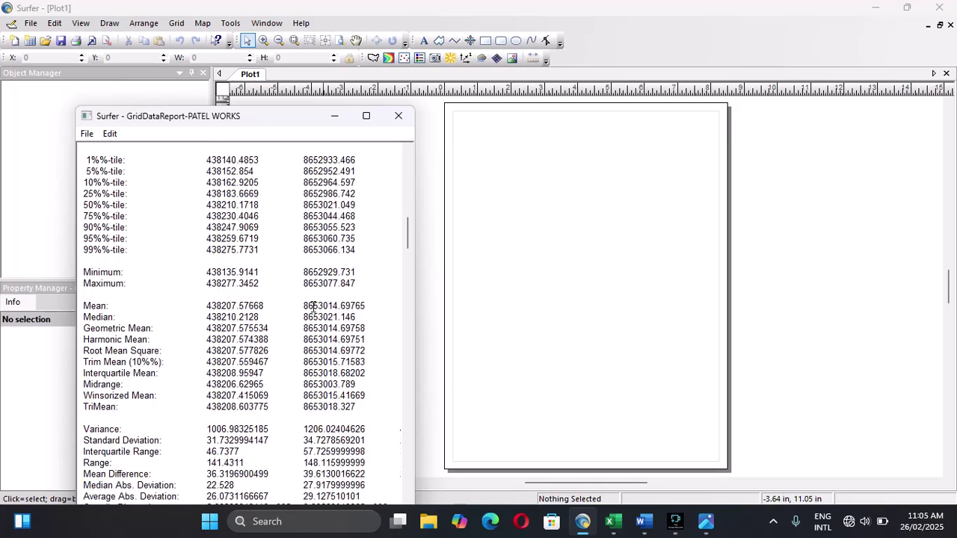
pyautogui.scroll(-1, 314, 307)
pyautogui.scroll(-3, 314, 306)
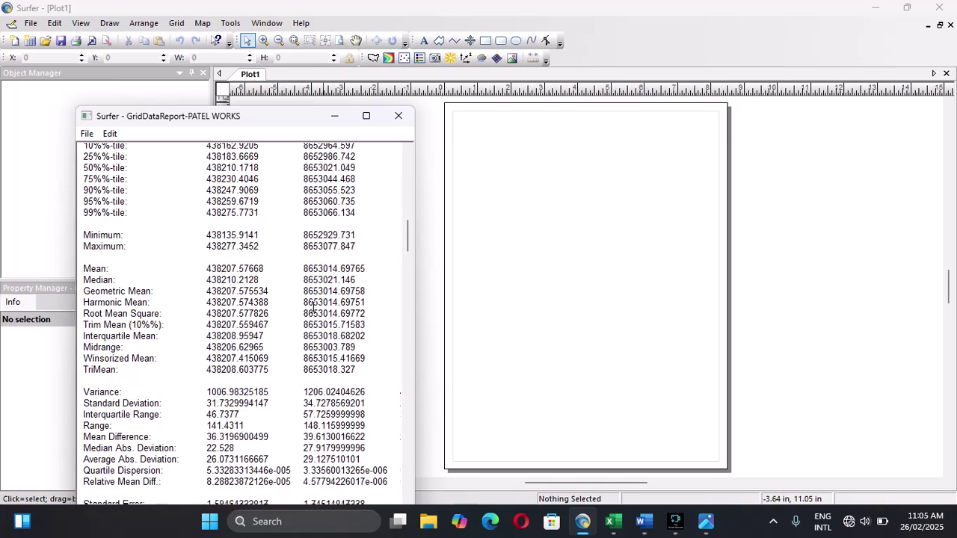
pyautogui.scroll(-6, 313, 307)
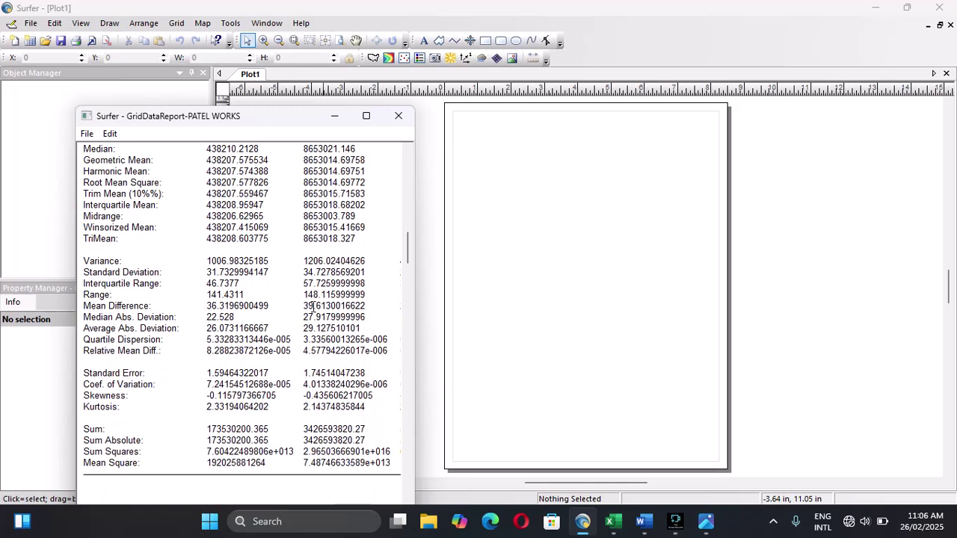
pyautogui.scroll(-14, 313, 306)
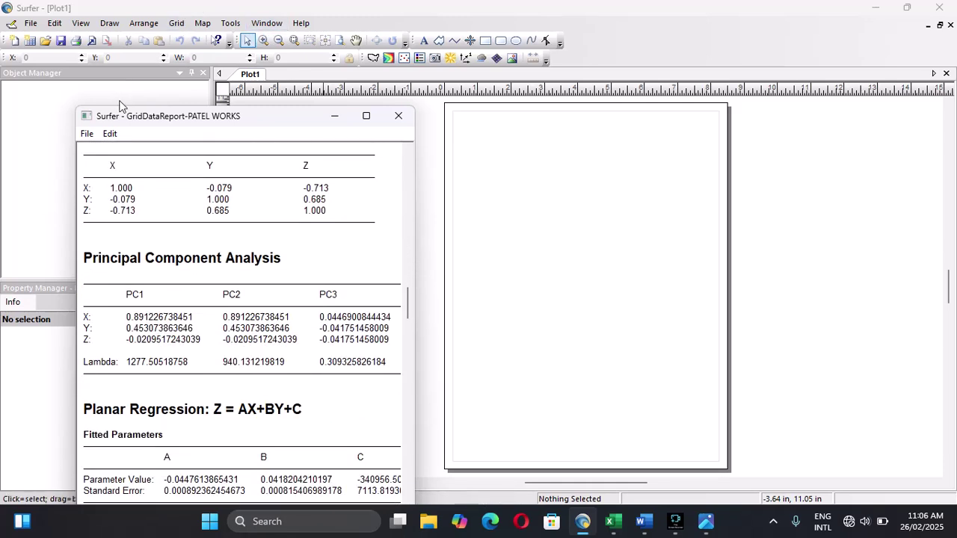
# Save the gridding report as GridDataReport-PATEL WORKS in Rich Text Format, replacing the existing file, and close the report.
pyautogui.click(86, 134)
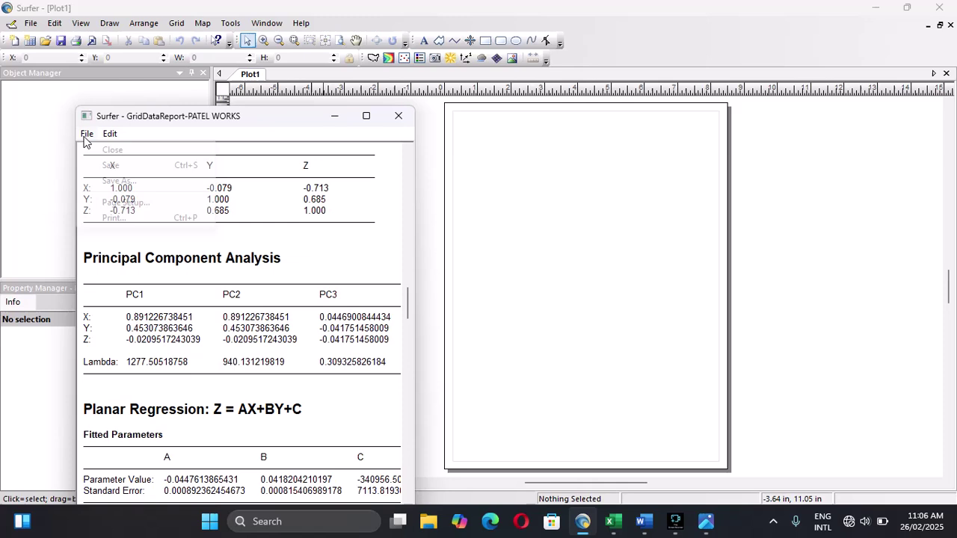
pyautogui.click(116, 166)
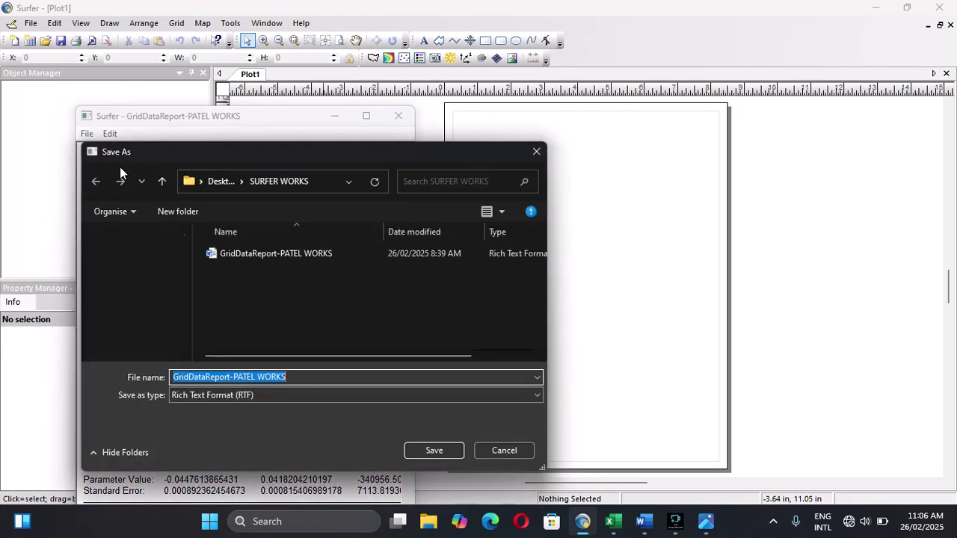
pyautogui.click(445, 454)
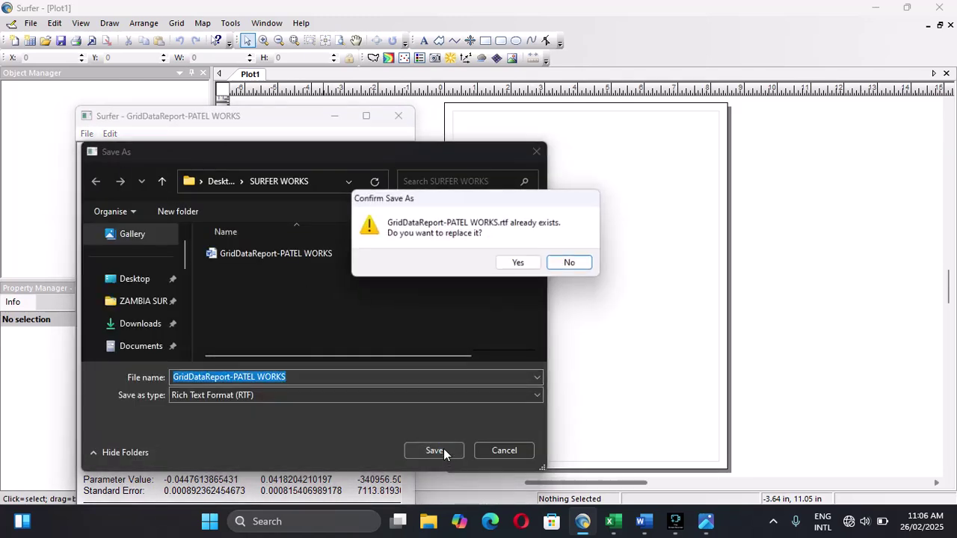
pyautogui.click(521, 262)
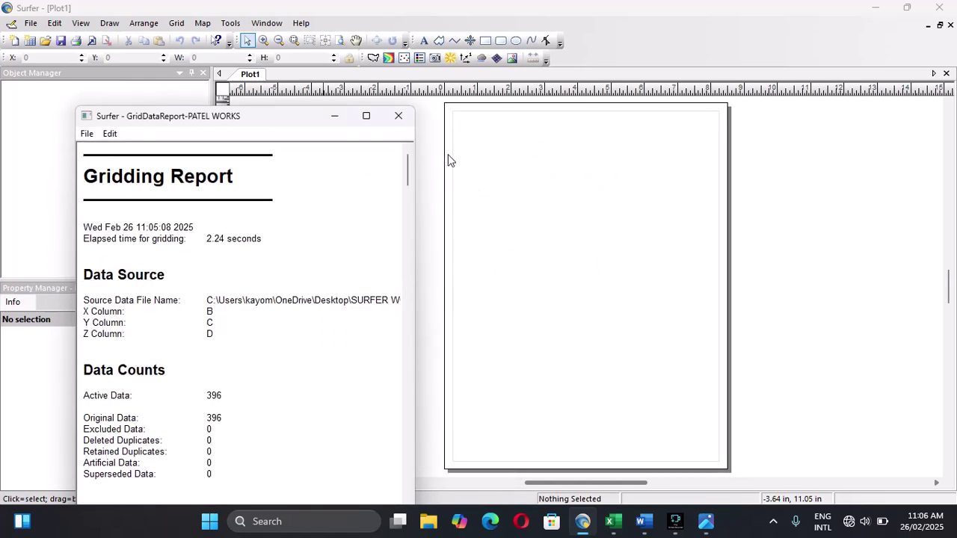
pyautogui.click(398, 116)
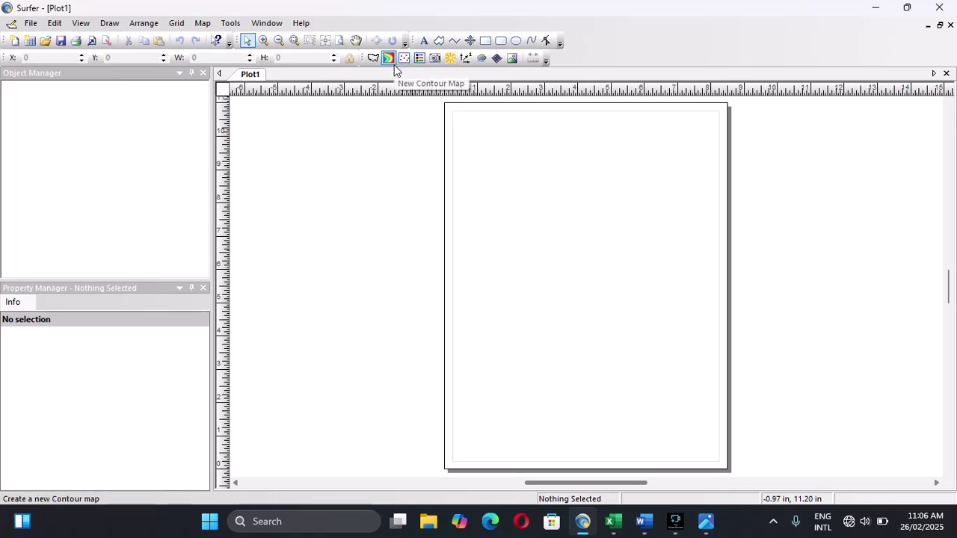
# Create a new contour map from the PATEL WORKS grid file in the SURFER WORKS folder.
pyautogui.scroll(-1, 408, 216)
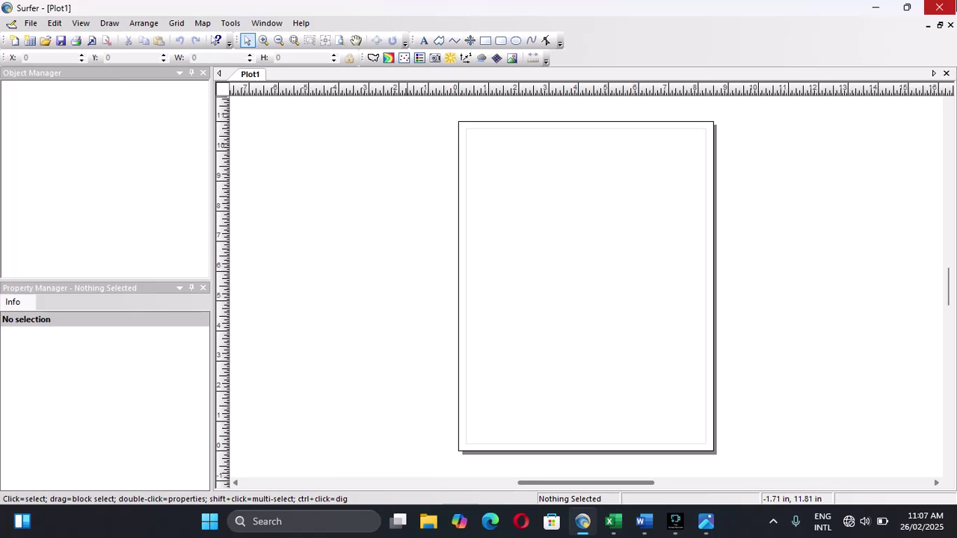
pyautogui.click(389, 59)
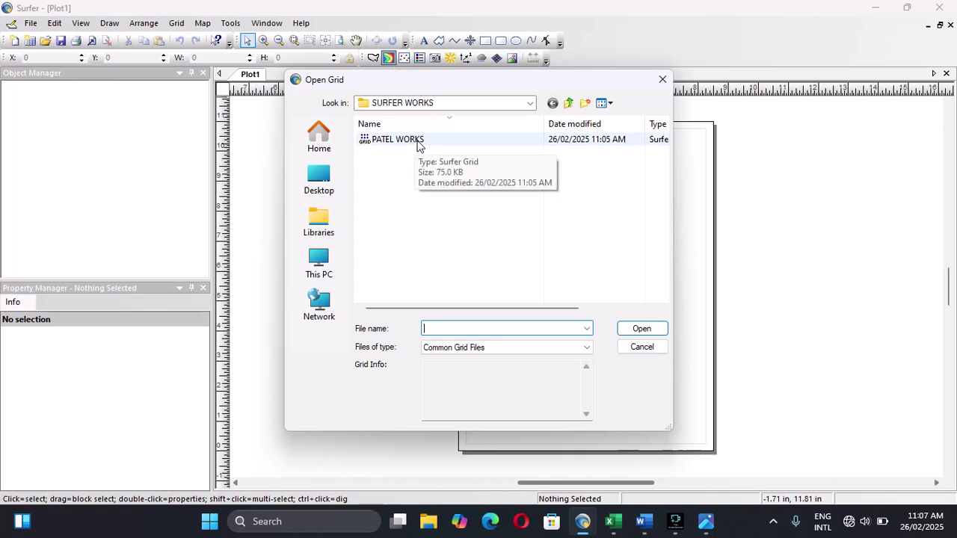
pyautogui.click(416, 141)
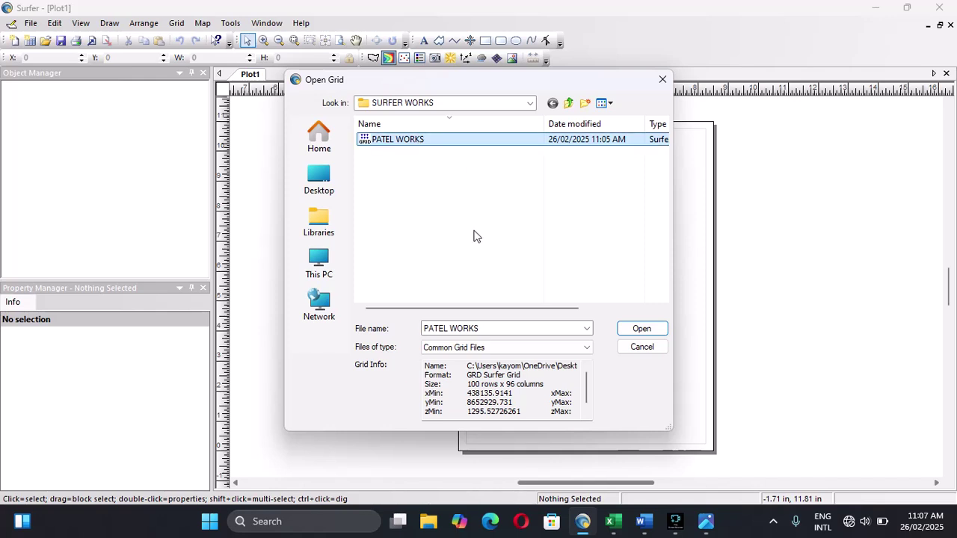
pyautogui.click(642, 331)
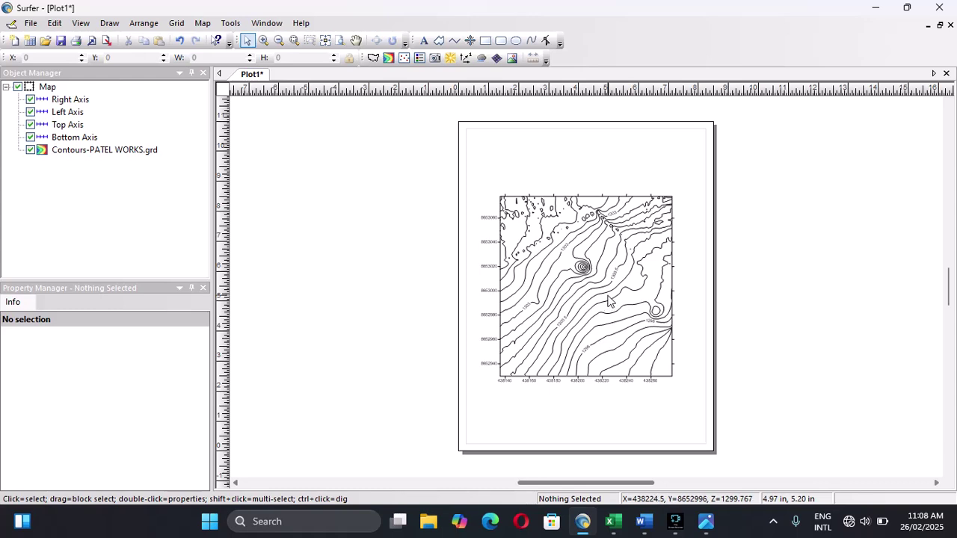
# Examine the contour map's lines, elevation labels, closed contours and coordinate axes up close and as a whole.
pyautogui.scroll(2, 588, 258)
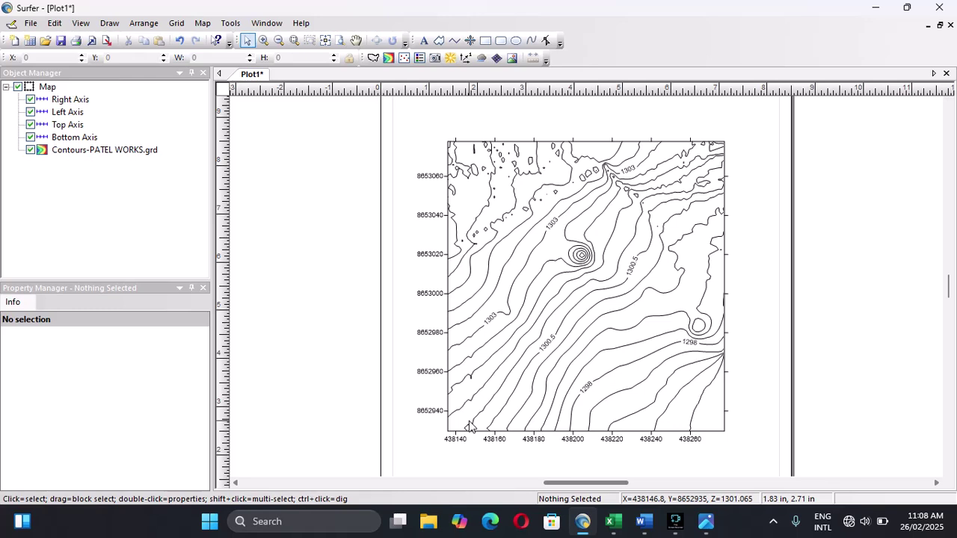
pyautogui.scroll(2, 516, 363)
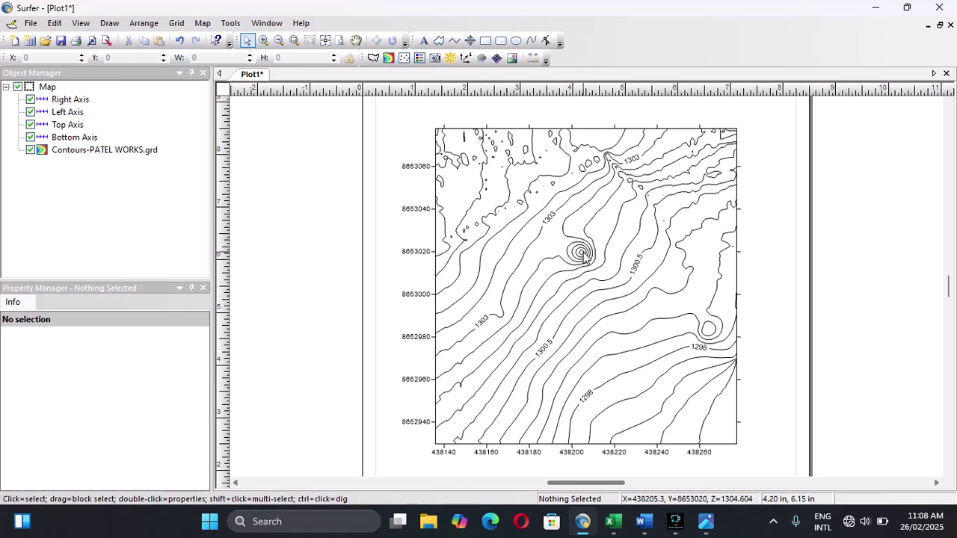
pyautogui.scroll(1, 586, 255)
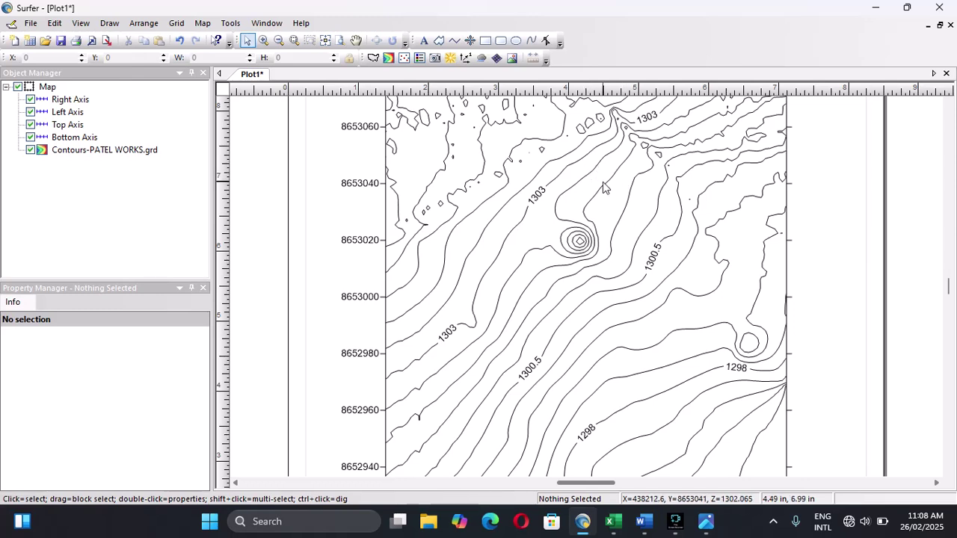
pyautogui.scroll(-1, 594, 185)
pyautogui.scroll(2, 580, 252)
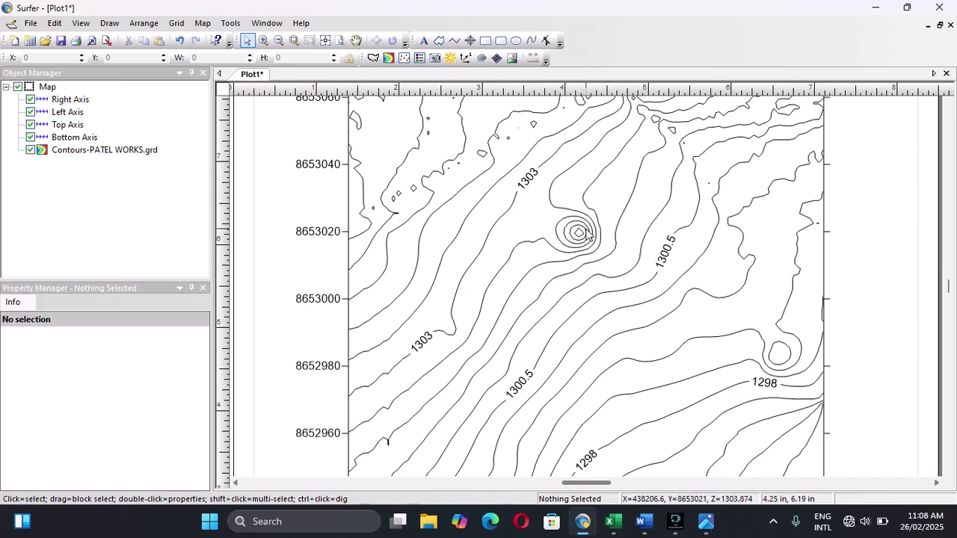
pyautogui.scroll(-2, 588, 235)
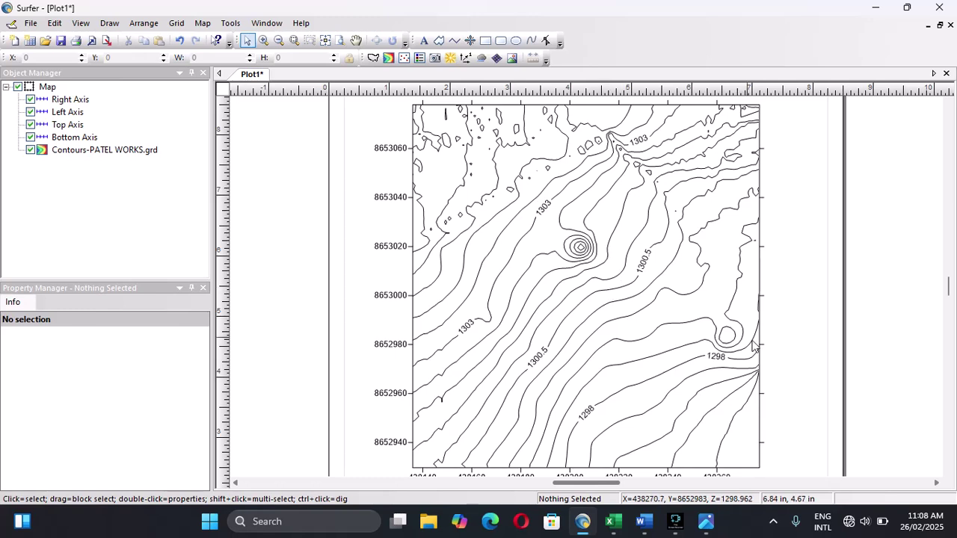
pyautogui.scroll(-2, 566, 256)
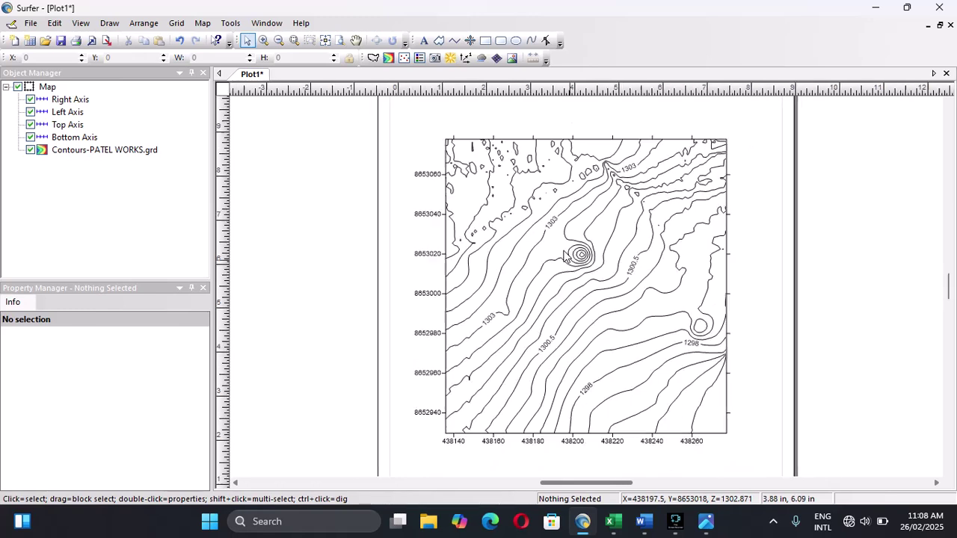
pyautogui.scroll(-2, 566, 256)
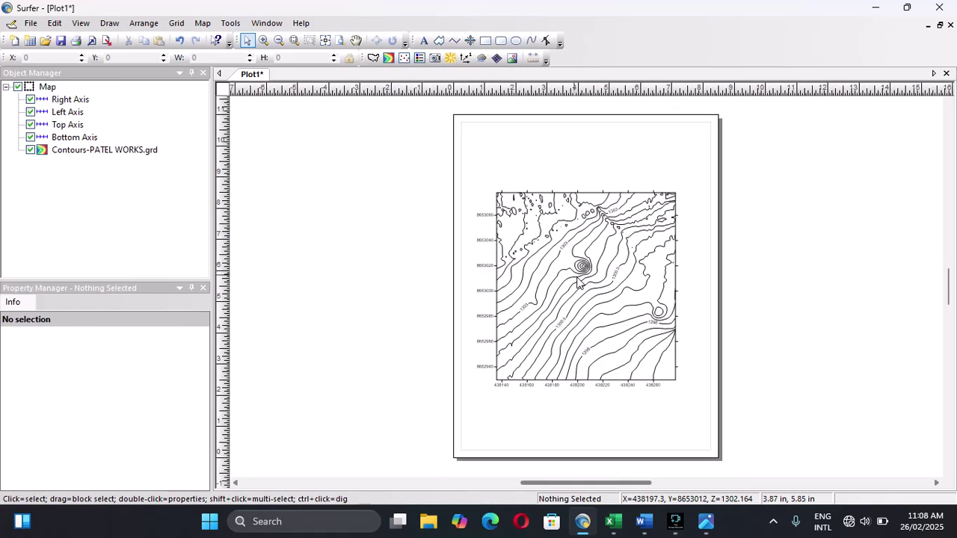
pyautogui.scroll(2, 525, 263)
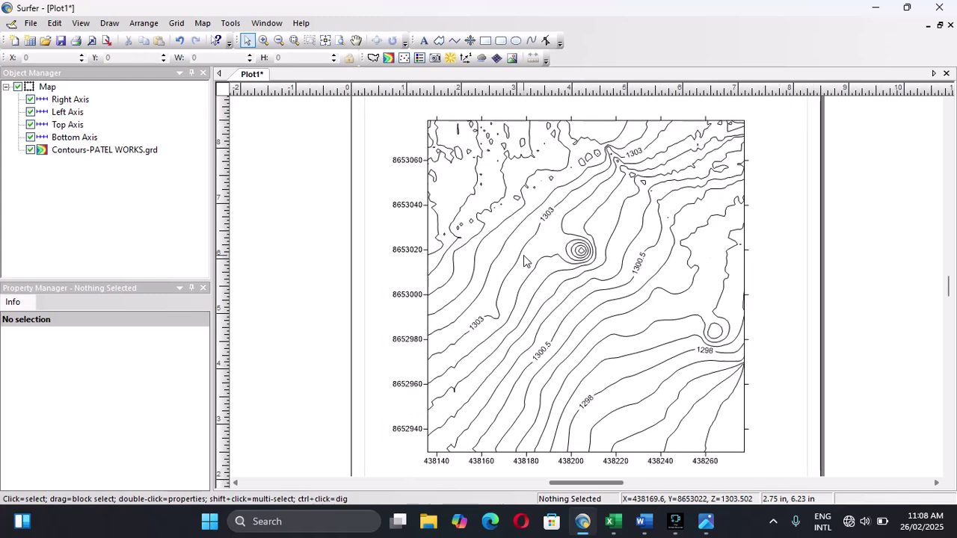
pyautogui.scroll(-1, 523, 255)
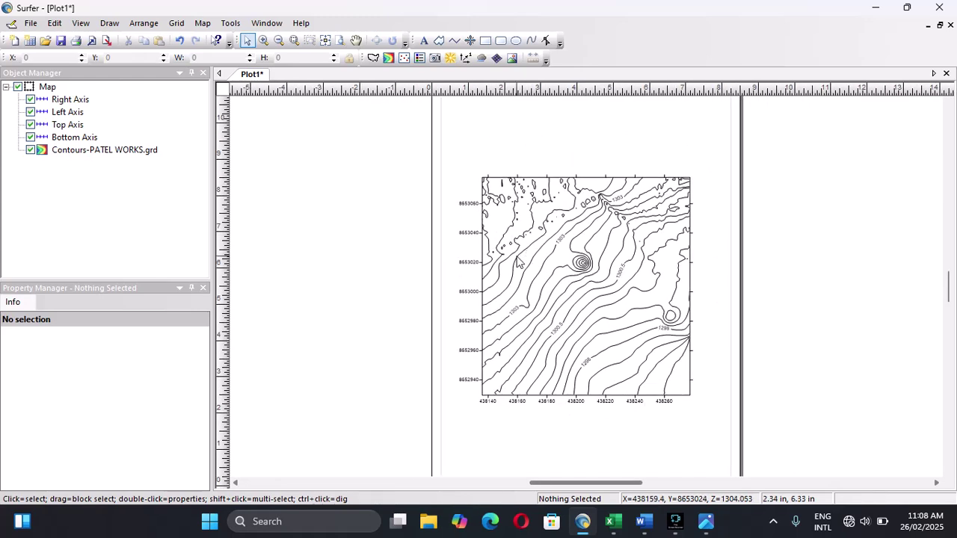
pyautogui.scroll(-1, 518, 261)
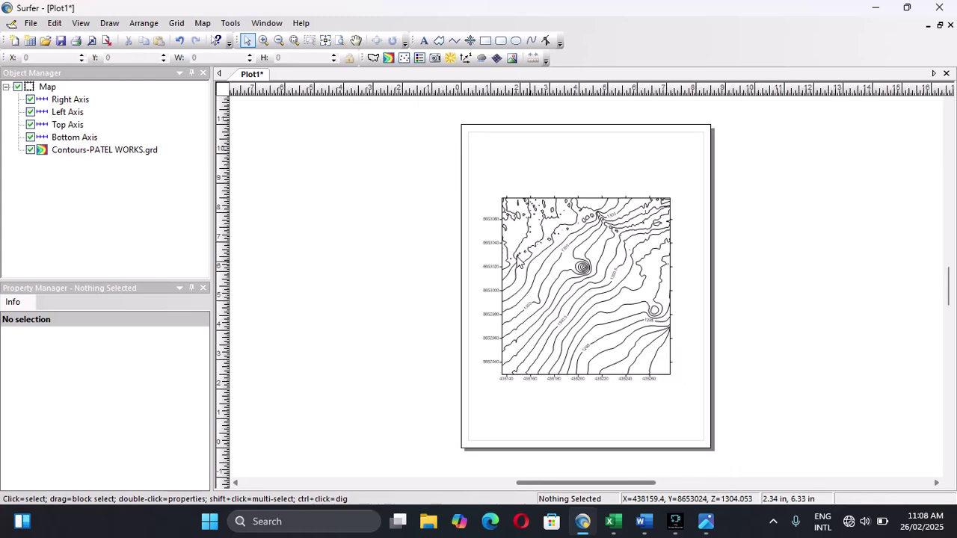
pyautogui.scroll(1, 518, 260)
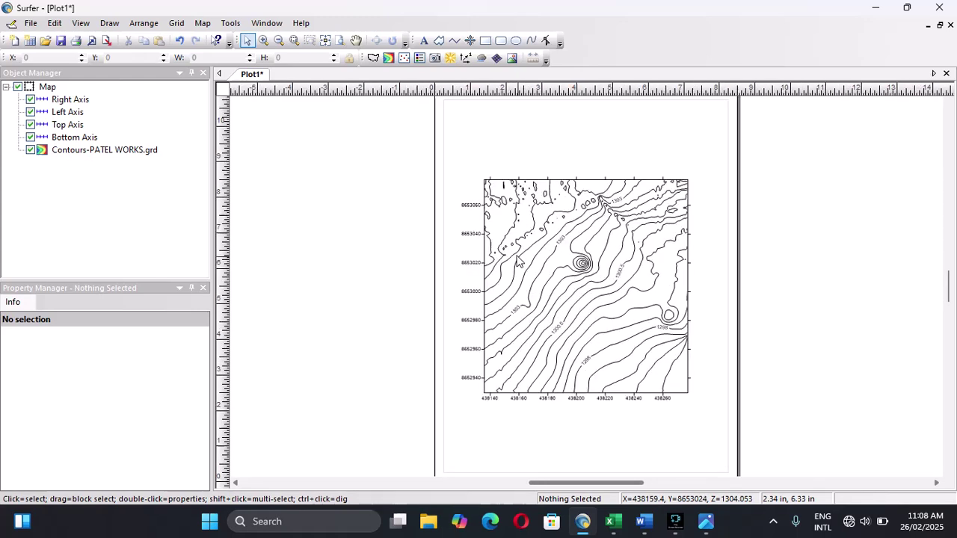
# Add a scale bar to the map containing the PATEL WORKS contour layer.
pyautogui.click(135, 153)
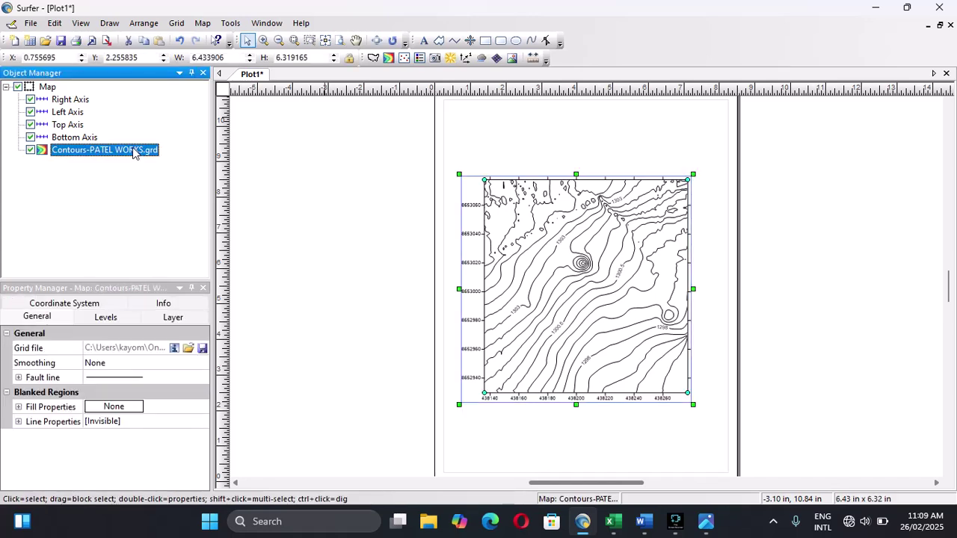
pyautogui.rightClick(135, 154)
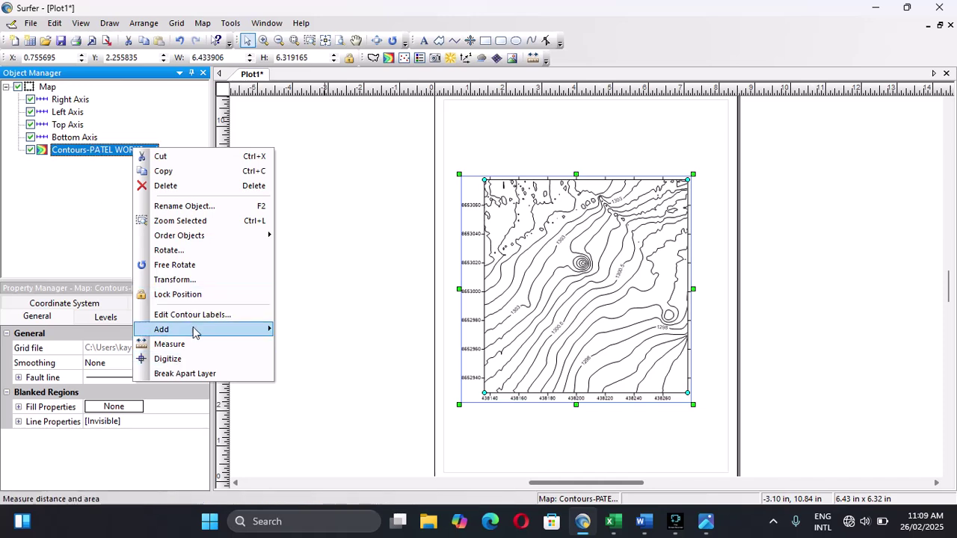
pyautogui.moveTo(177, 328)
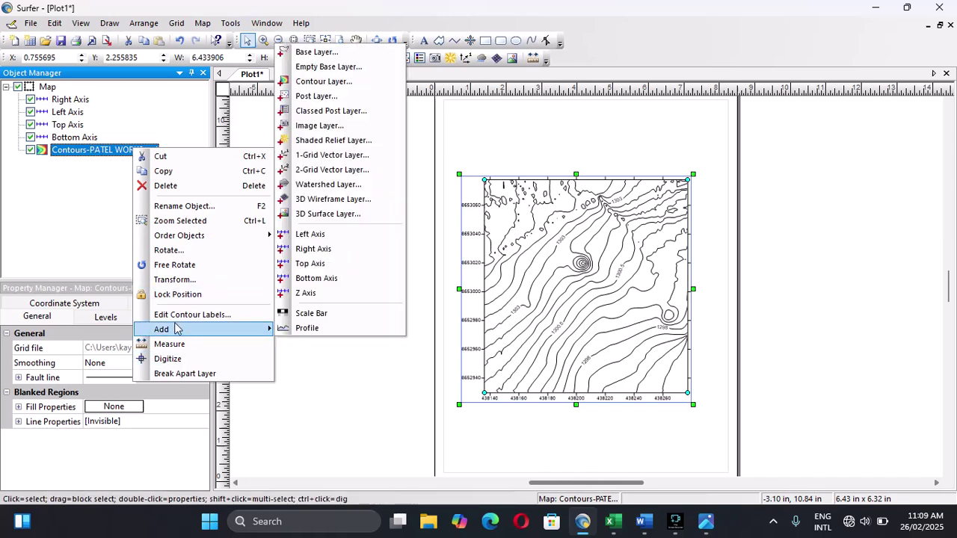
pyautogui.click(317, 317)
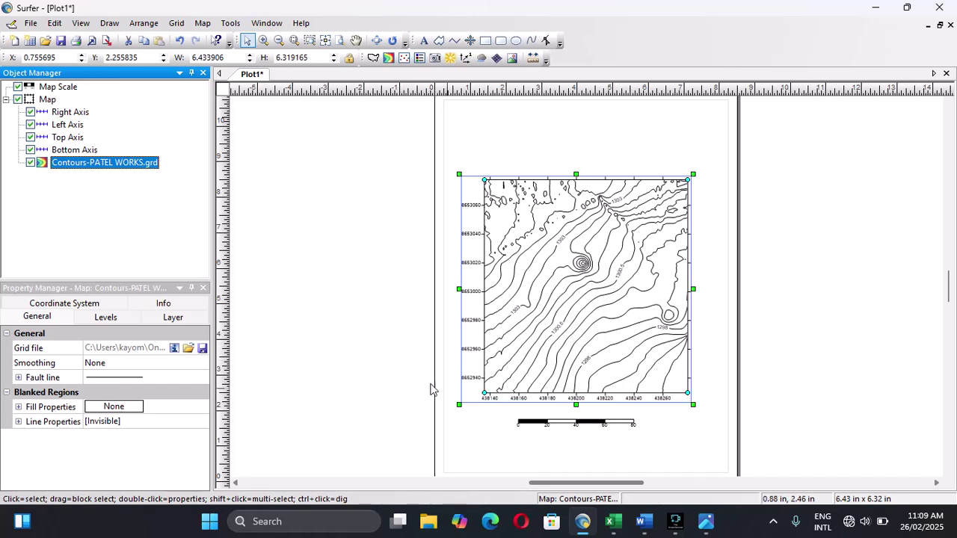
# Turn on filled contours and add a color scale for the PATEL WORKS contour layer.
pyautogui.click(105, 318)
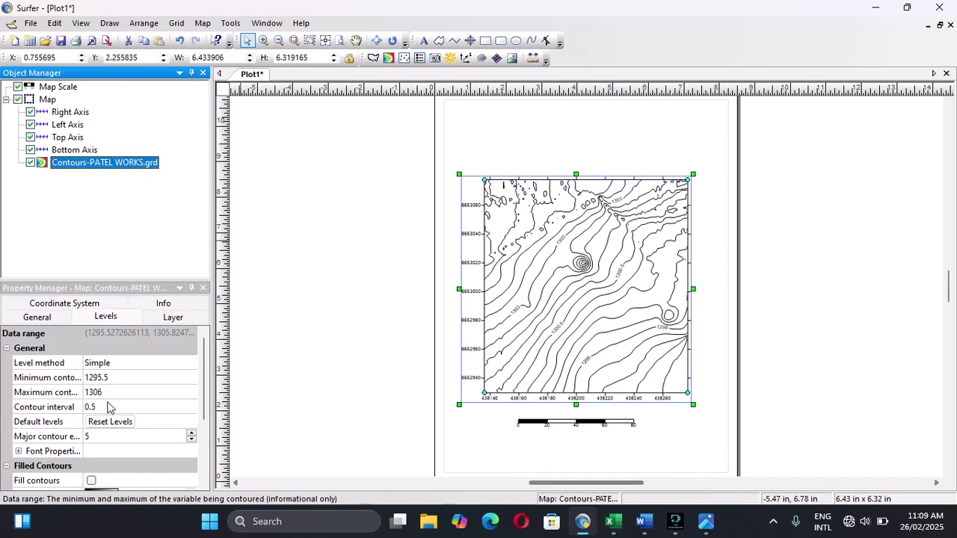
pyautogui.click(158, 407)
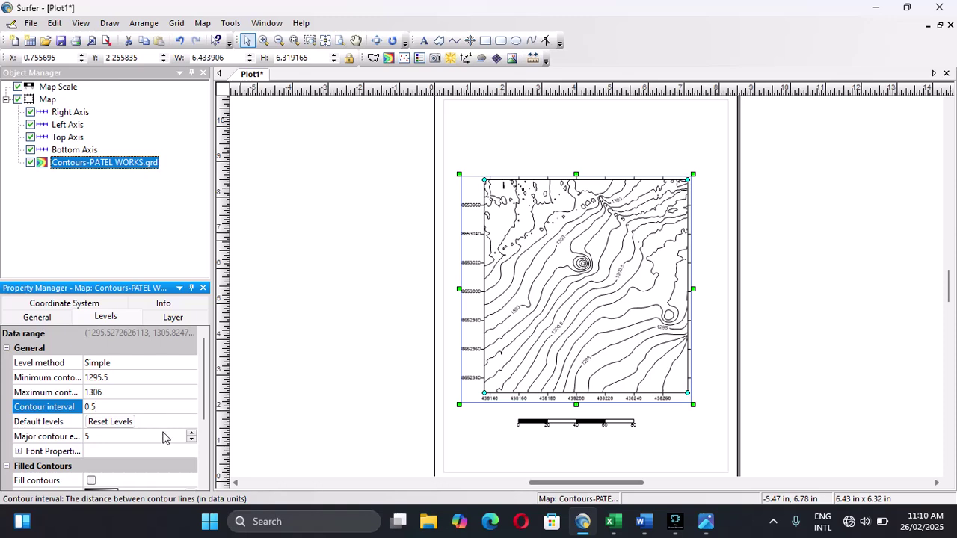
pyautogui.scroll(-3, 164, 441)
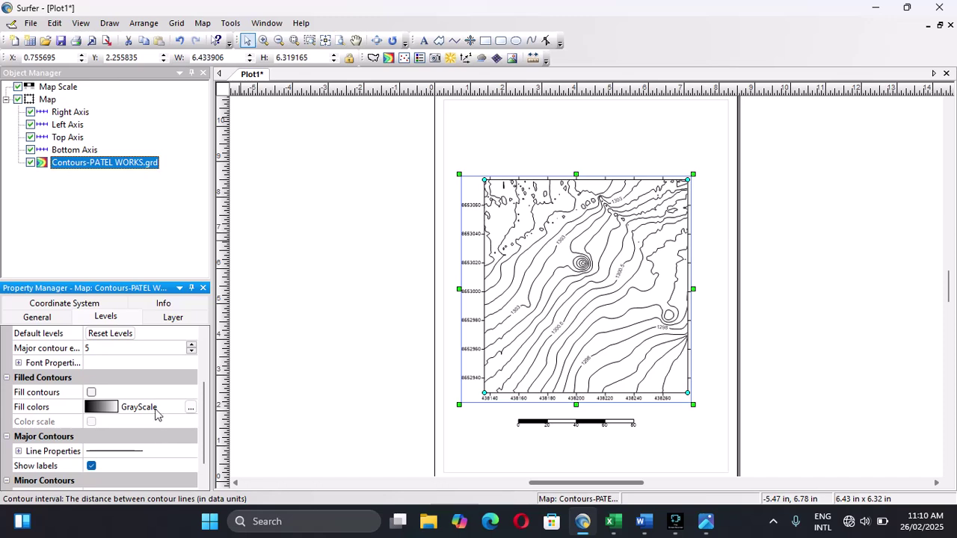
pyautogui.click(91, 393)
pyautogui.click(90, 394)
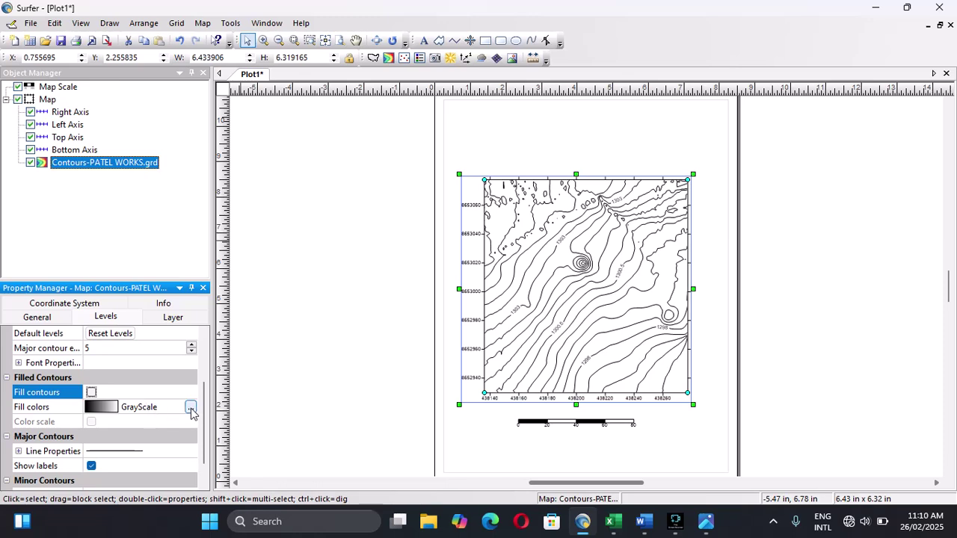
pyautogui.click(91, 392)
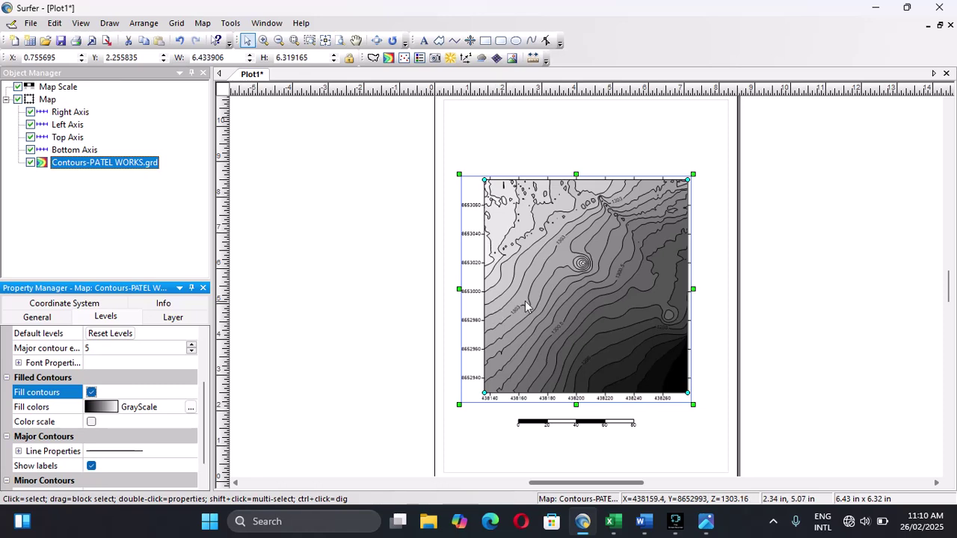
pyautogui.click(90, 423)
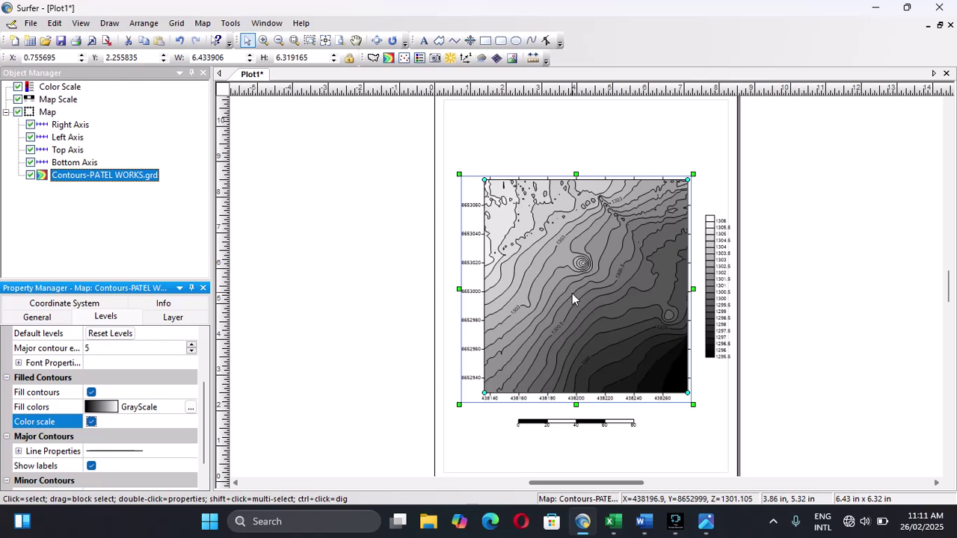
pyautogui.scroll(2, 588, 314)
pyautogui.scroll(-1, 588, 314)
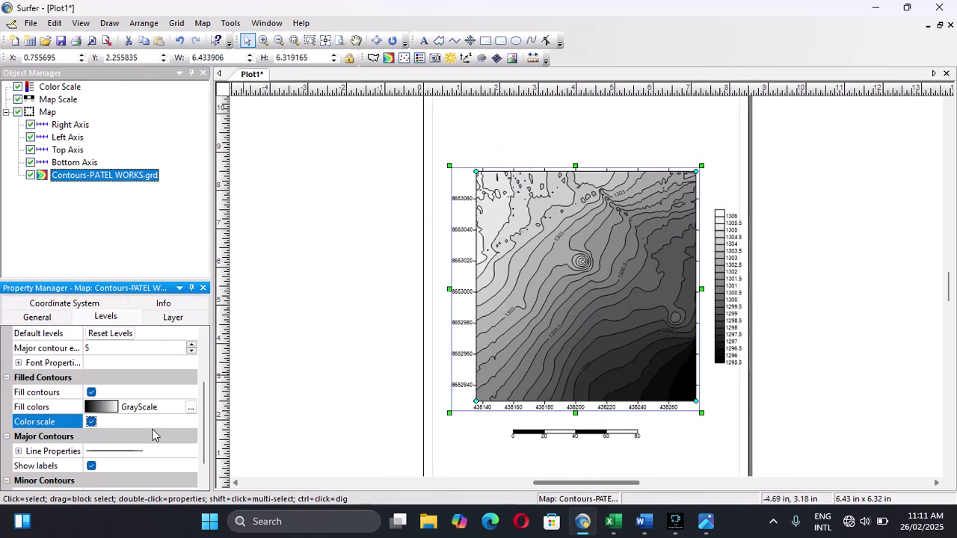
pyautogui.scroll(-1, 152, 433)
pyautogui.scroll(3, 152, 435)
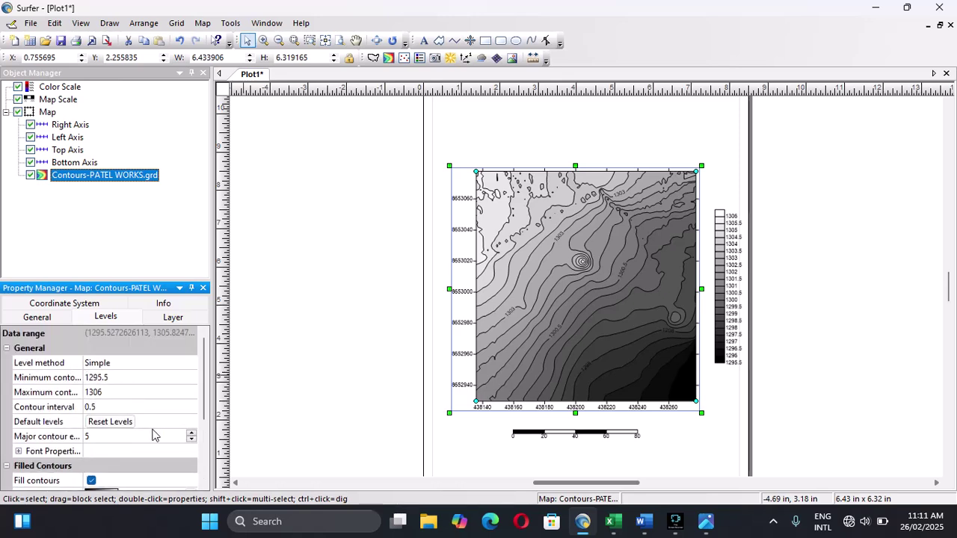
# Hide the contour map with its four axes and contour layer, along with the map scale and color scale.
pyautogui.click(18, 112)
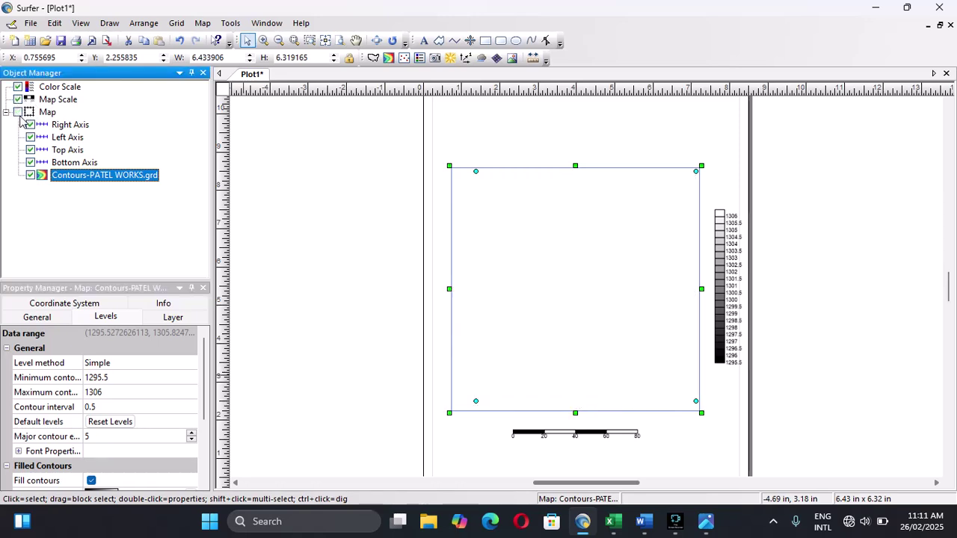
pyautogui.click(30, 125)
pyautogui.click(30, 137)
pyautogui.click(30, 149)
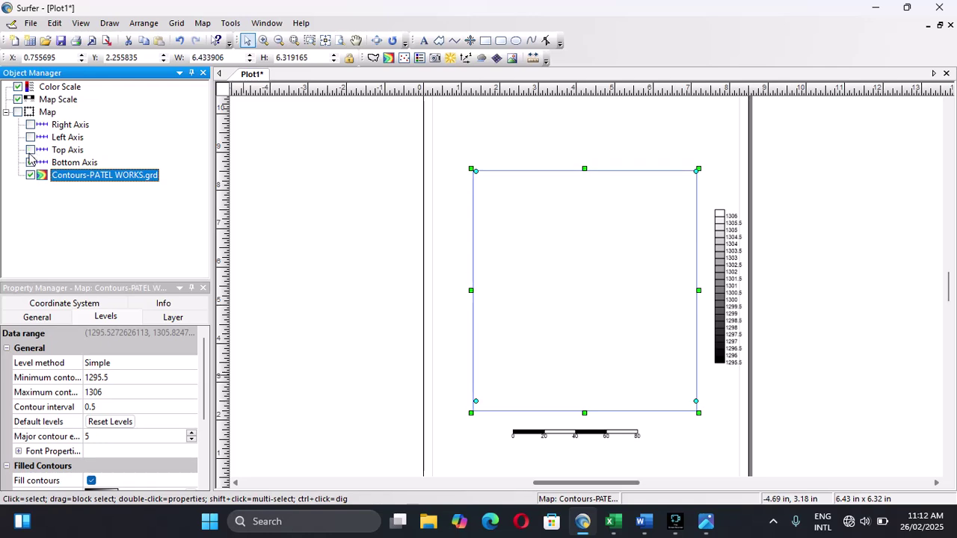
pyautogui.click(30, 162)
pyautogui.click(30, 175)
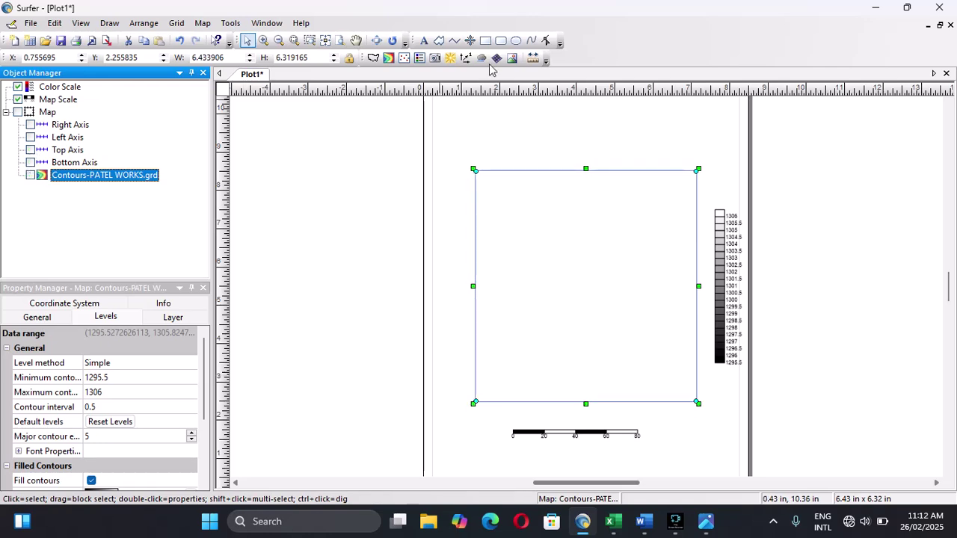
pyautogui.click(18, 99)
pyautogui.click(18, 86)
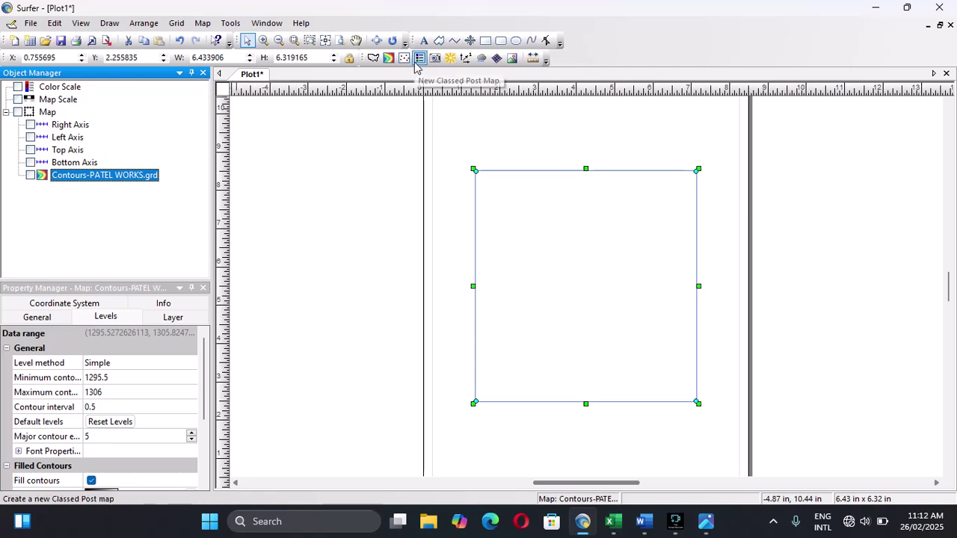
# Create a new watershed map from the PATEL WORKS grid file in the SURFER WORKS folder.
pyautogui.click(481, 60)
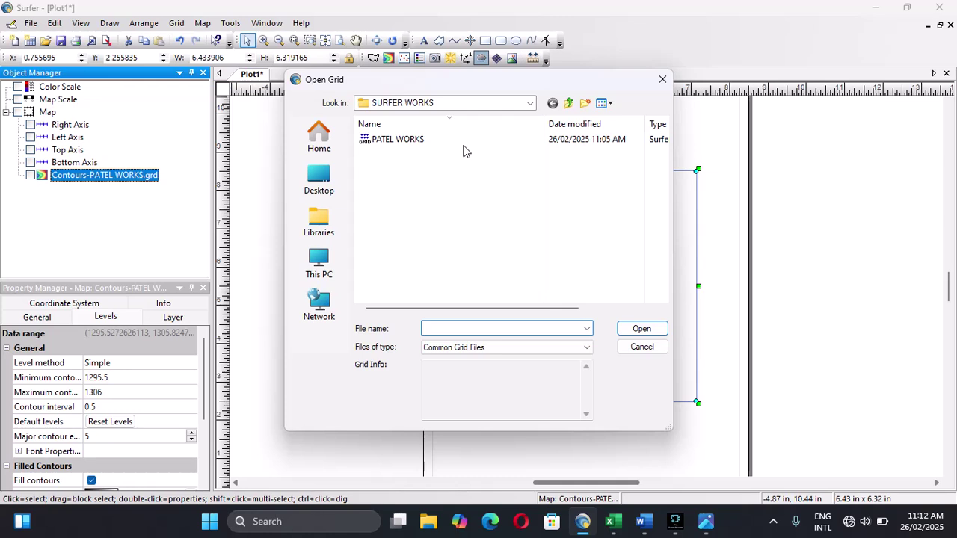
pyautogui.click(448, 140)
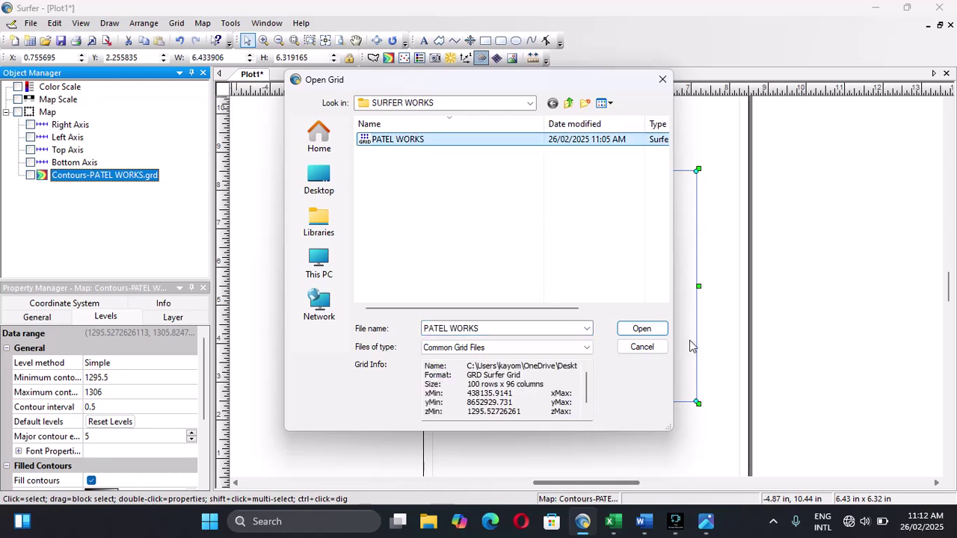
pyautogui.click(647, 333)
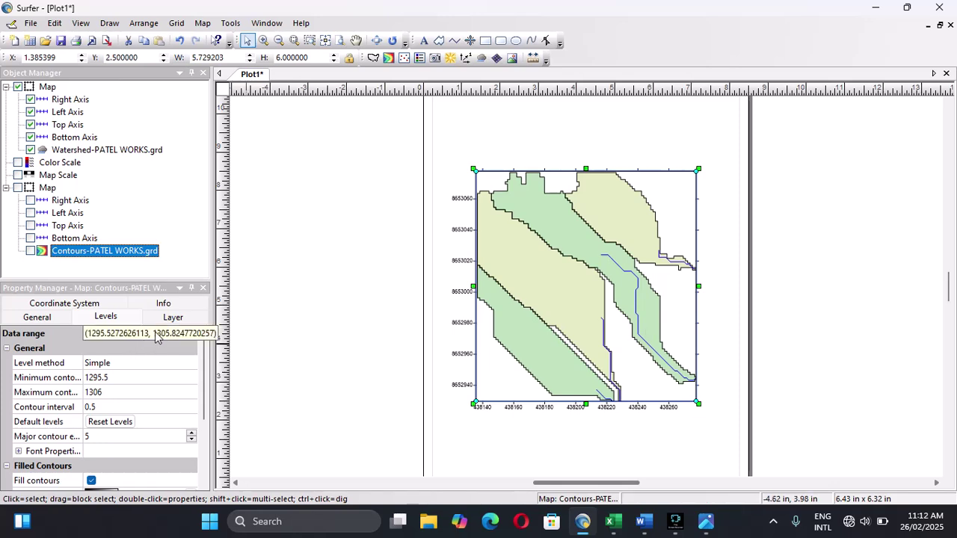
# Remove the color scale from the PATEL WORKS contour layer's level settings.
pyautogui.click(113, 319)
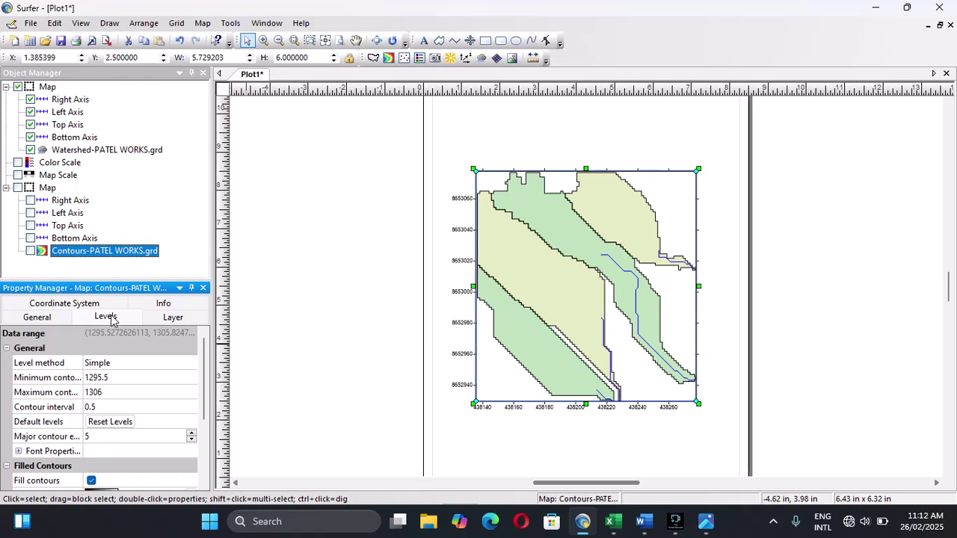
pyautogui.scroll(-2, 86, 407)
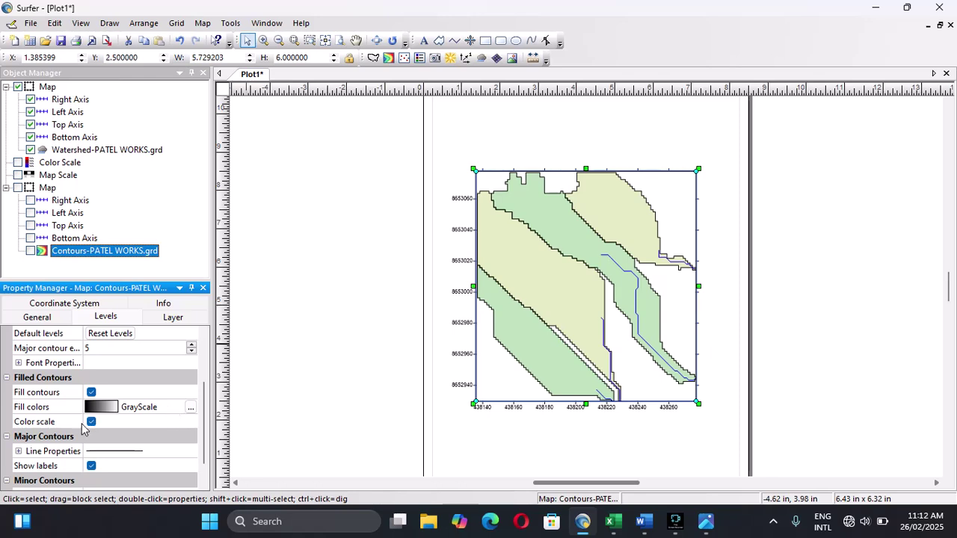
pyautogui.click(91, 422)
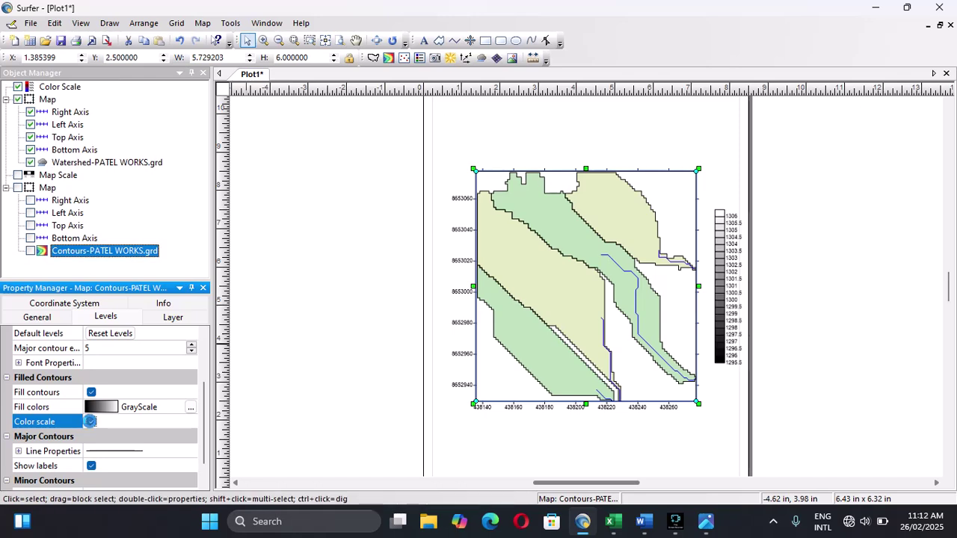
pyautogui.click(91, 421)
pyautogui.click(91, 421)
pyautogui.click(91, 422)
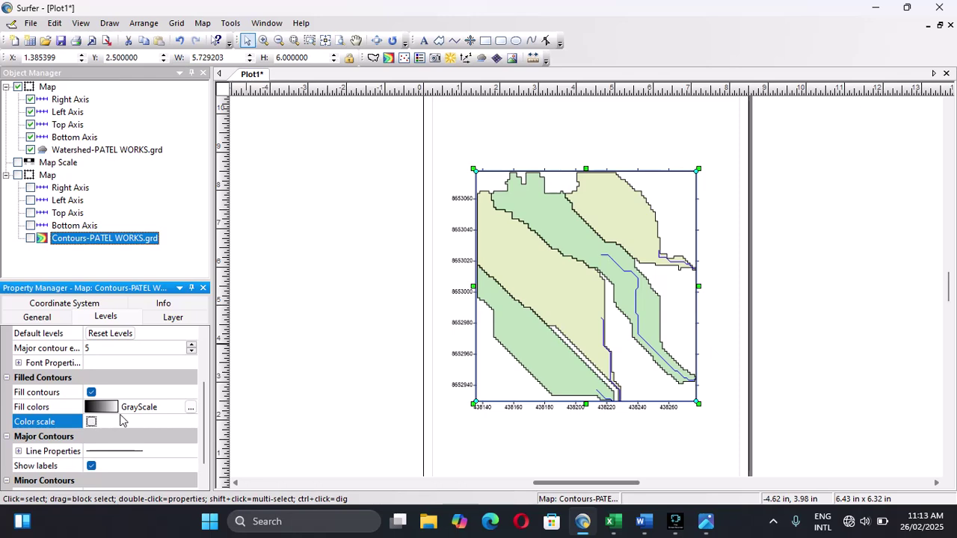
# Review the contour layer's level and general settings, and the watershed map's scale, limits and frame properties.
pyautogui.scroll(3, 112, 409)
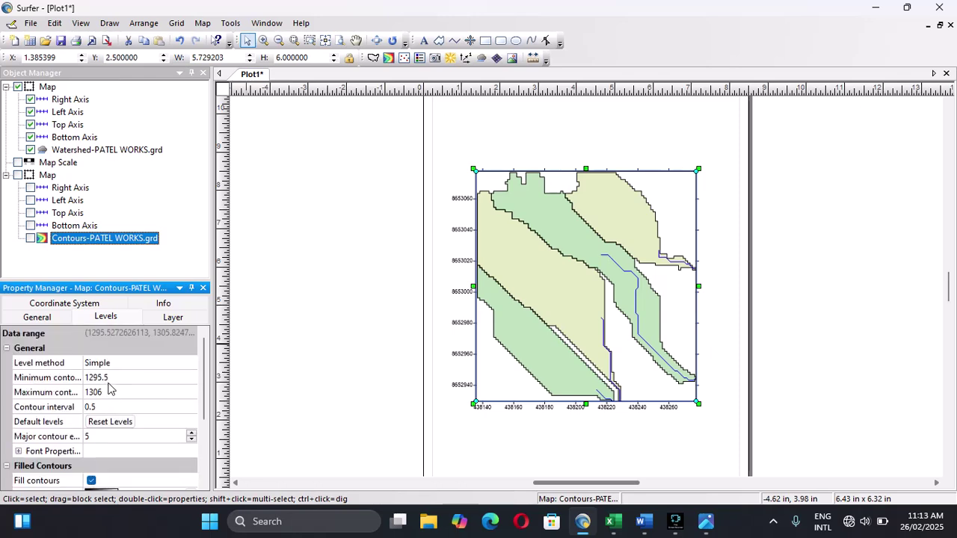
pyautogui.scroll(-3, 110, 388)
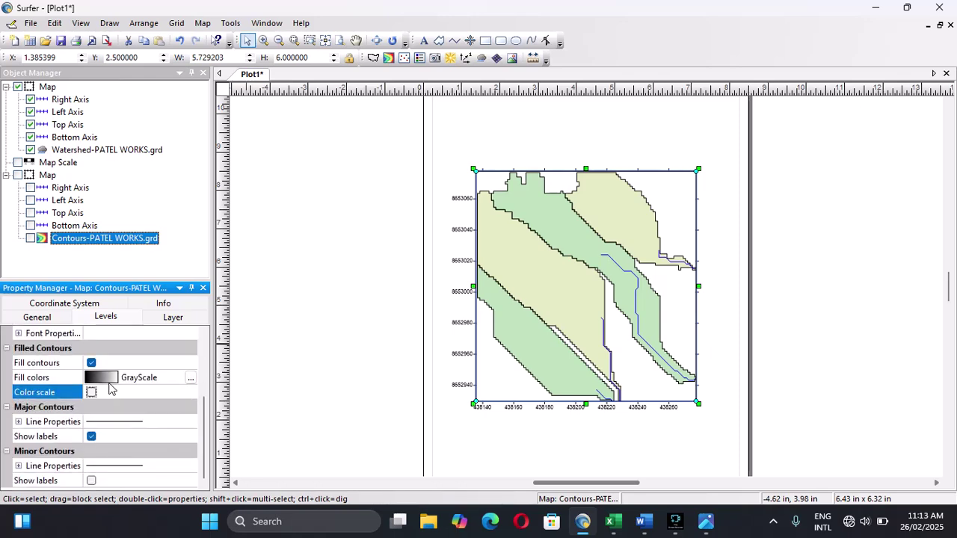
pyautogui.scroll(3, 110, 388)
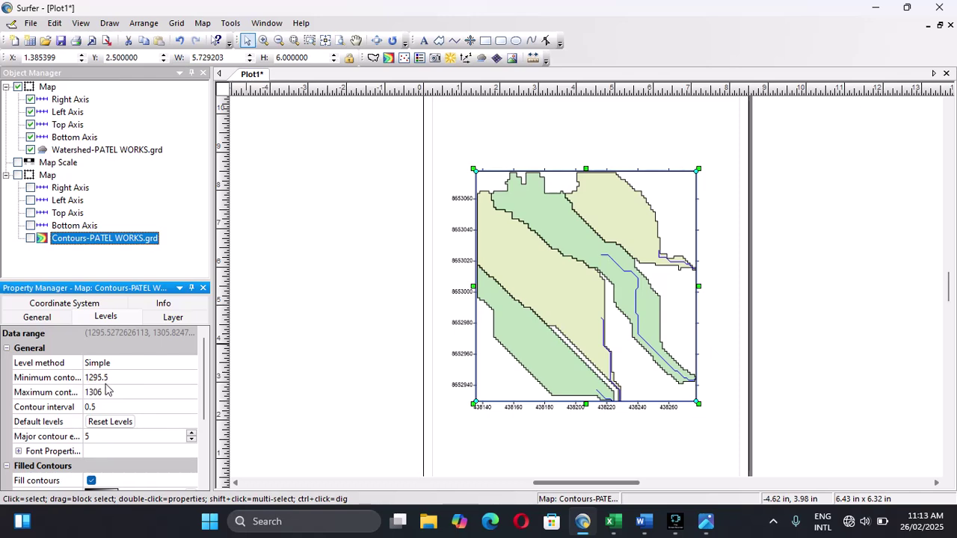
pyautogui.click(120, 422)
pyautogui.click(172, 317)
pyautogui.click(38, 317)
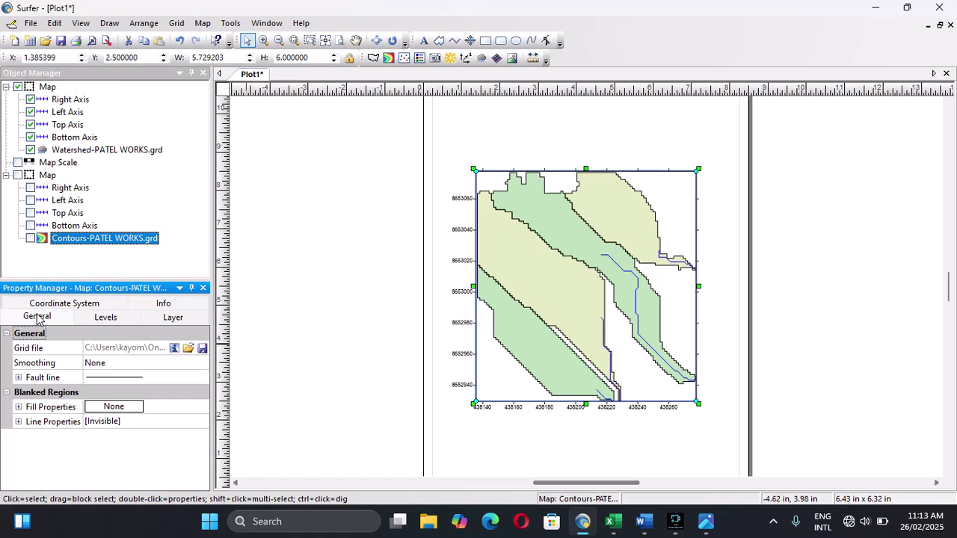
pyautogui.click(45, 87)
pyautogui.click(77, 316)
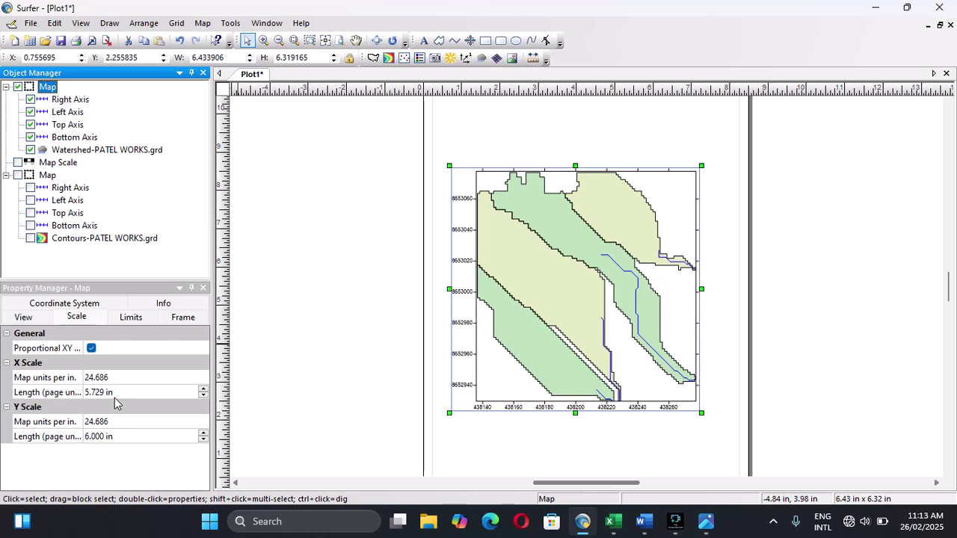
pyautogui.click(133, 316)
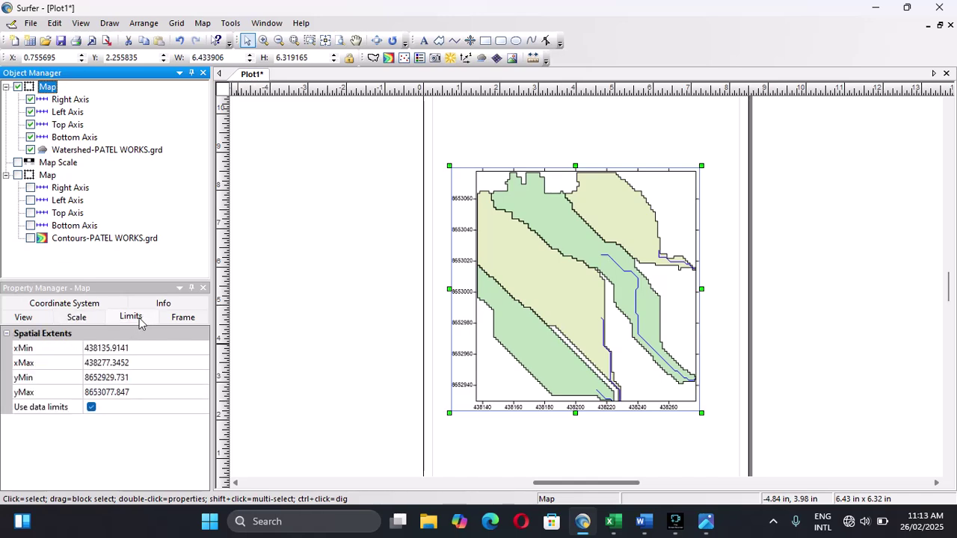
pyautogui.click(182, 317)
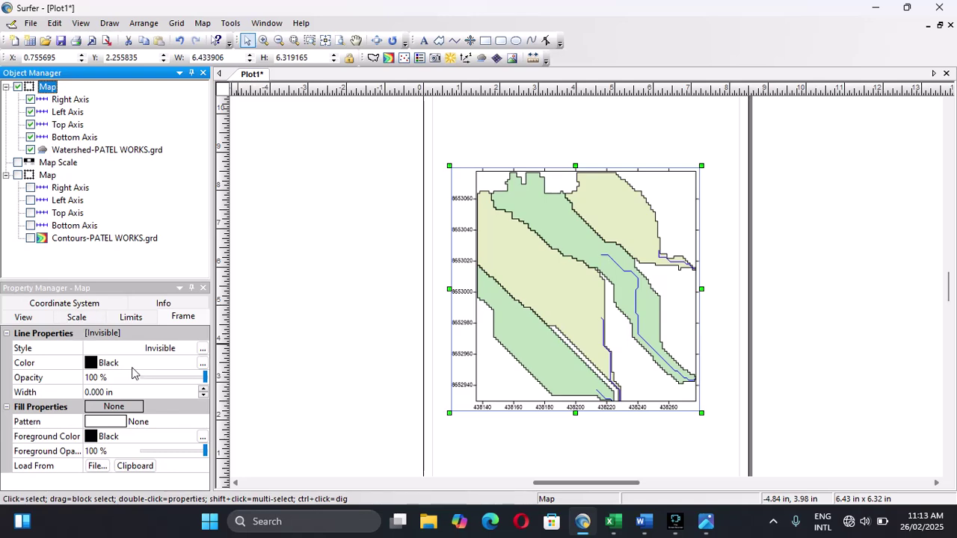
pyautogui.click(206, 380)
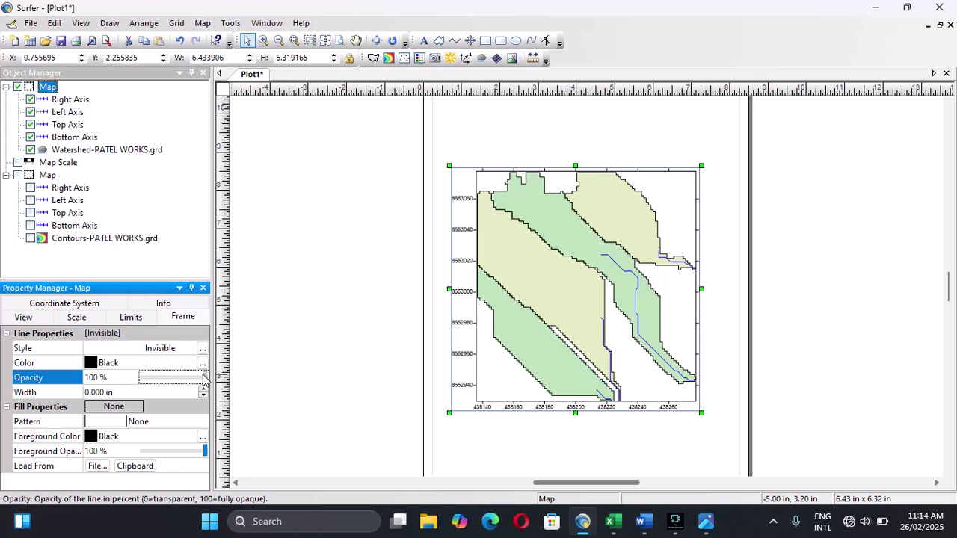
pyautogui.moveTo(205, 379)
pyautogui.mouseDown()
pyautogui.moveTo(141, 382)
pyautogui.moveTo(218, 383)
pyautogui.mouseUp()
# Hide the watershed map together with its four axes and its PATEL WORKS watershed layer.
pyautogui.click(19, 88)
pyautogui.click(31, 99)
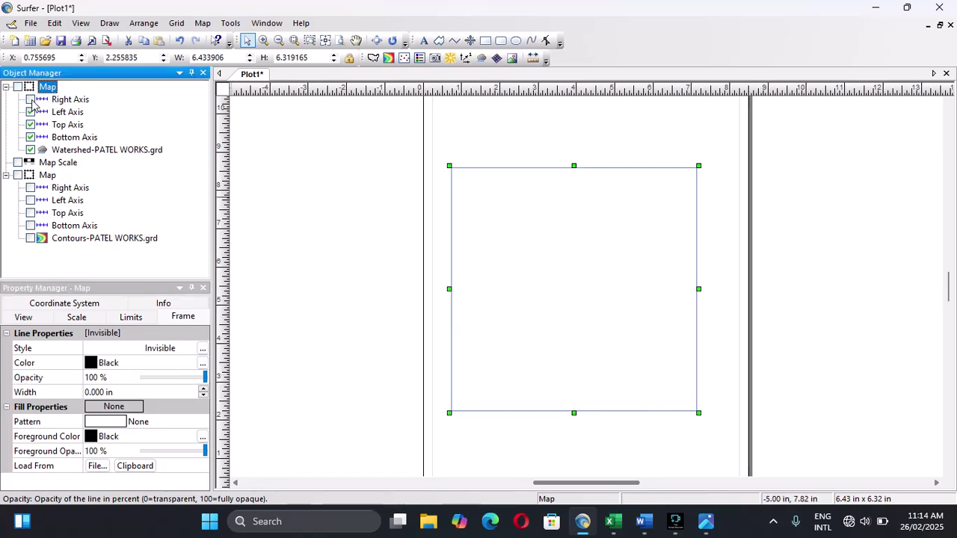
pyautogui.click(31, 112)
pyautogui.click(31, 124)
pyautogui.click(30, 138)
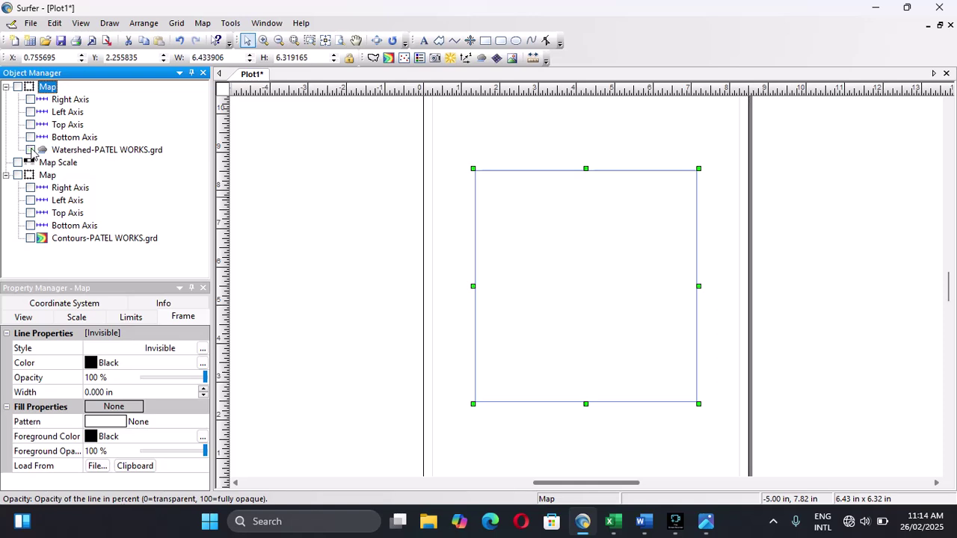
pyautogui.click(31, 150)
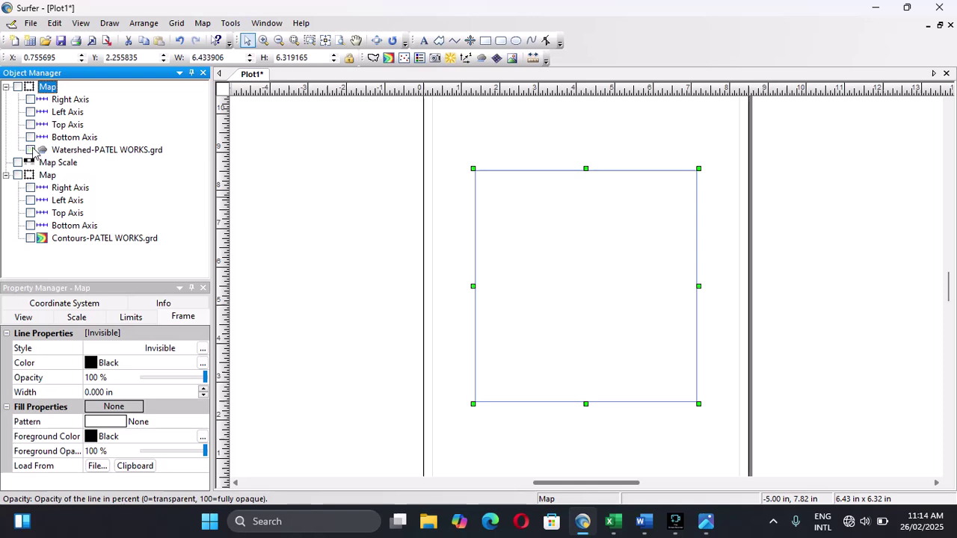
# Create a new 3D wireframe map from the PATEL WORKS grid file and inspect its surface up close.
pyautogui.click(497, 64)
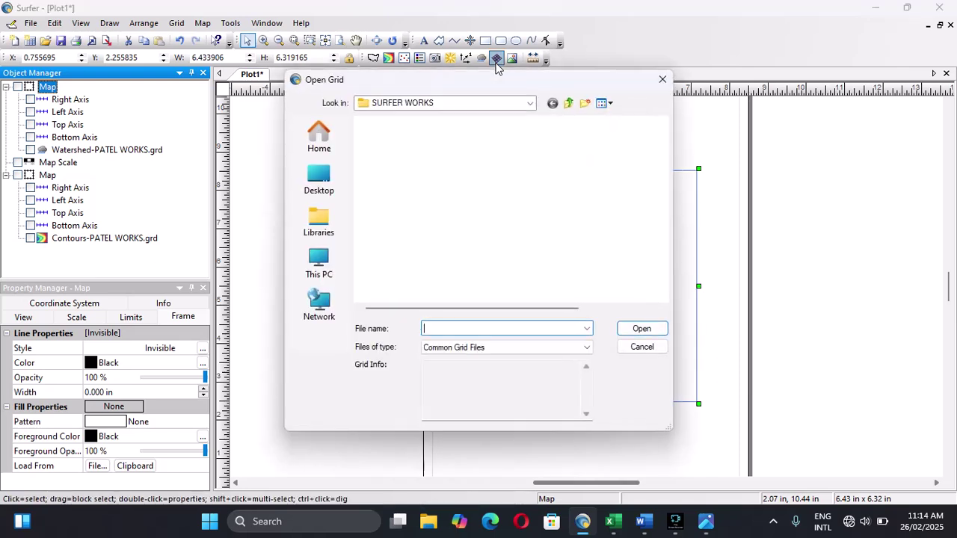
pyautogui.click(408, 139)
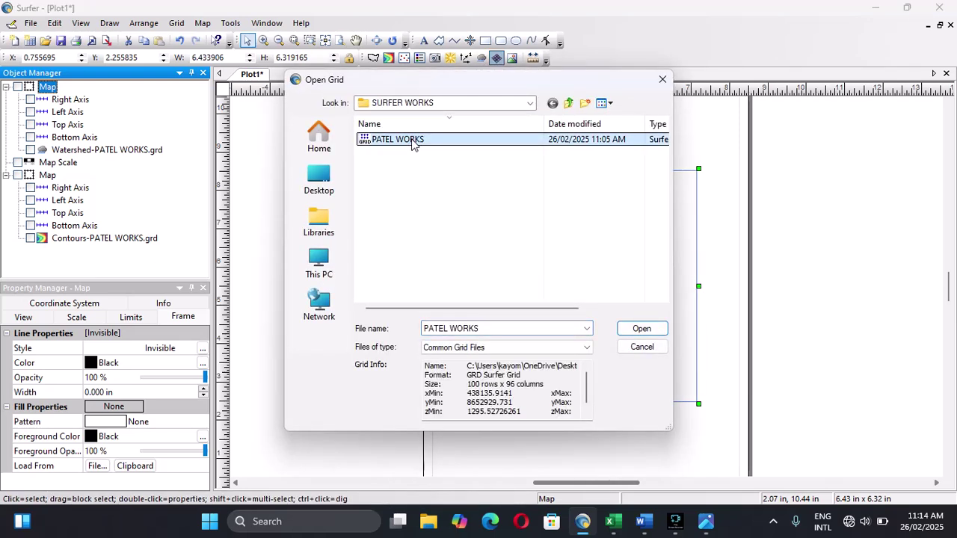
pyautogui.click(646, 332)
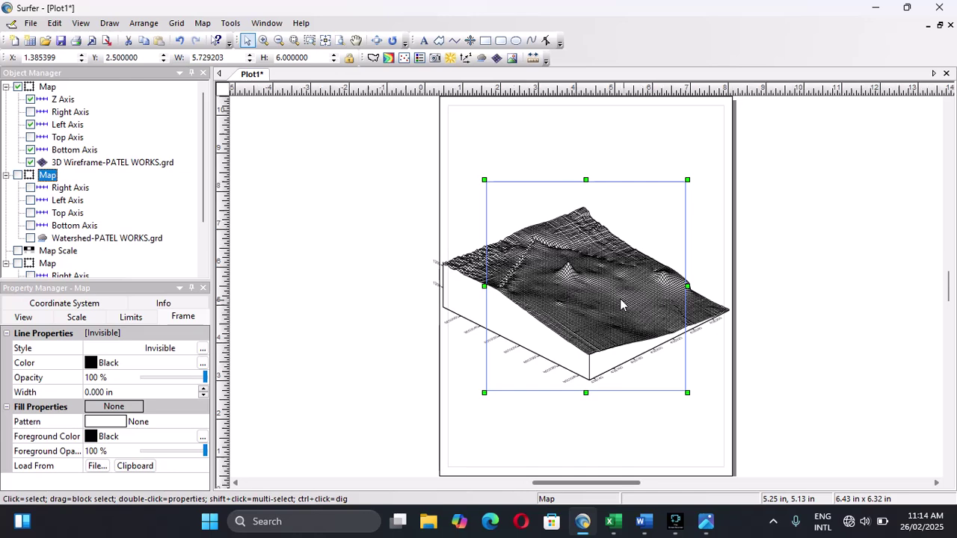
pyautogui.scroll(2, 621, 303)
pyautogui.scroll(1, 621, 303)
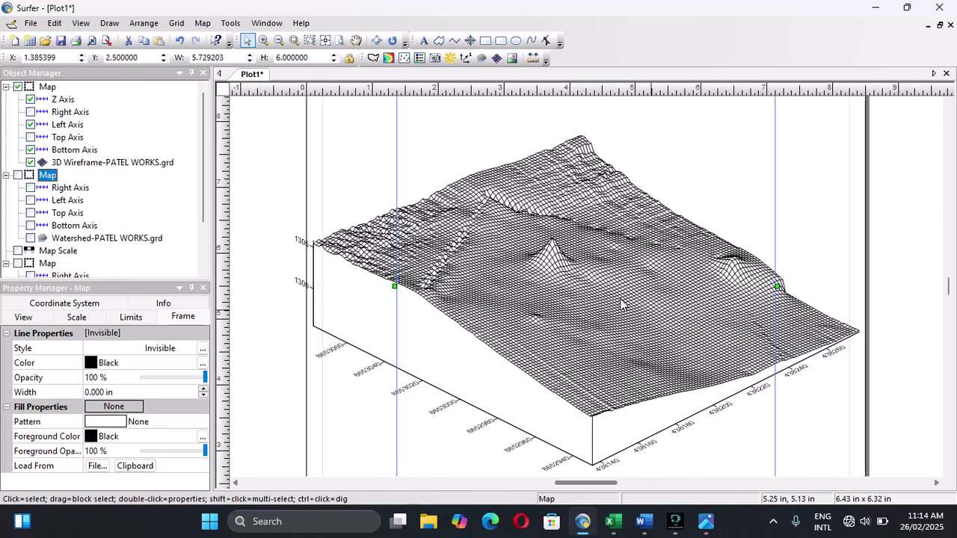
pyautogui.scroll(-1, 621, 302)
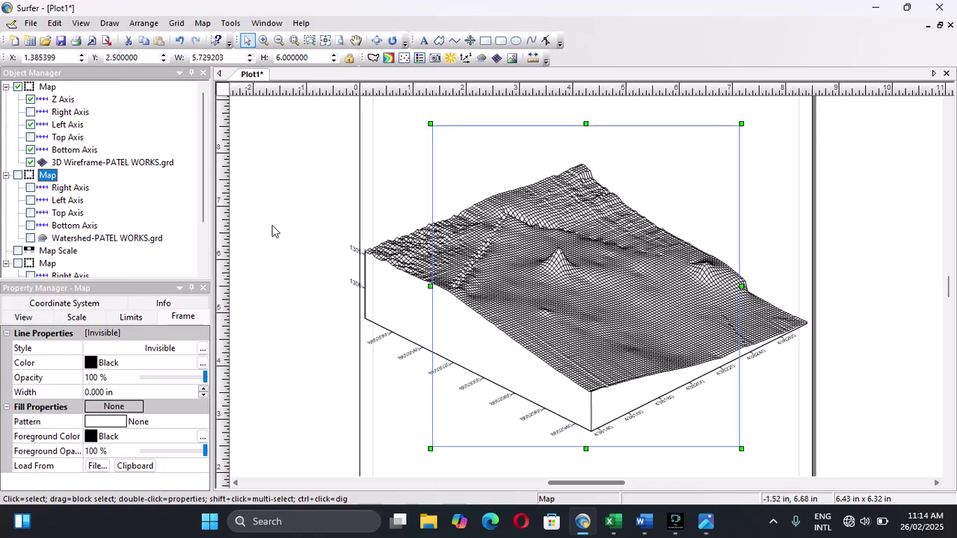
# Select the PATEL WORKS 3D wireframe layer and review its general, color zone and layer opacity properties.
pyautogui.click(550, 262)
pyautogui.keyDown('ctrl'); pyautogui.click(579, 334); pyautogui.keyUp('ctrl')
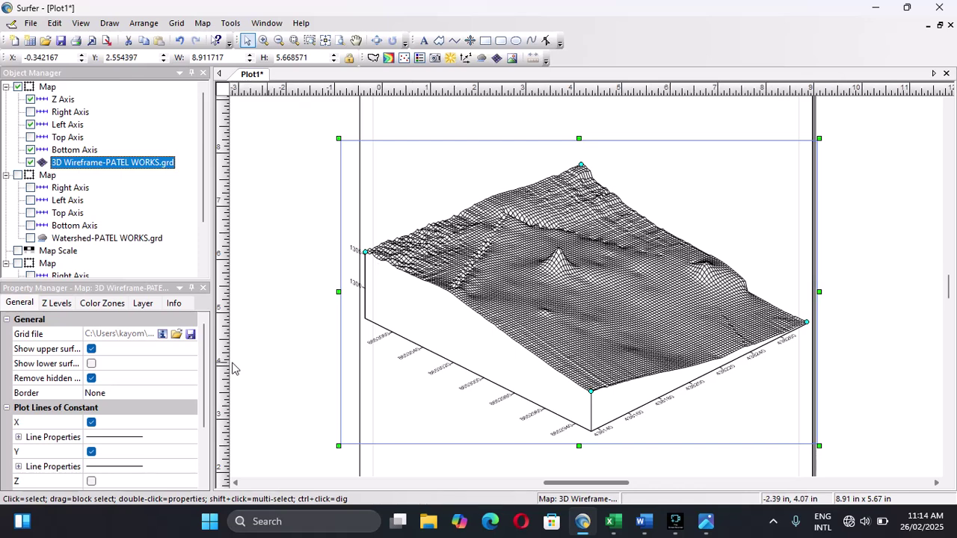
pyautogui.scroll(1, 473, 321)
pyautogui.scroll(1, 549, 286)
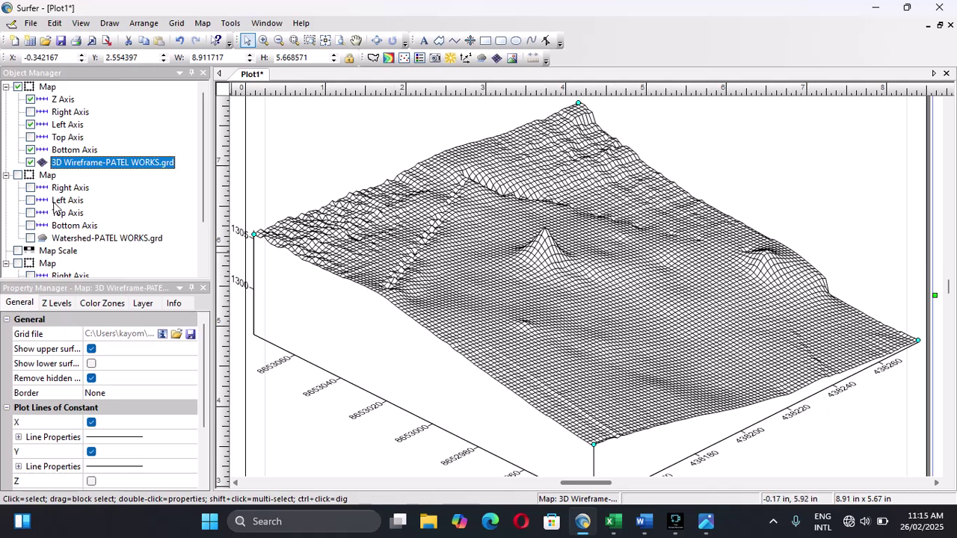
pyautogui.scroll(-1, 239, 276)
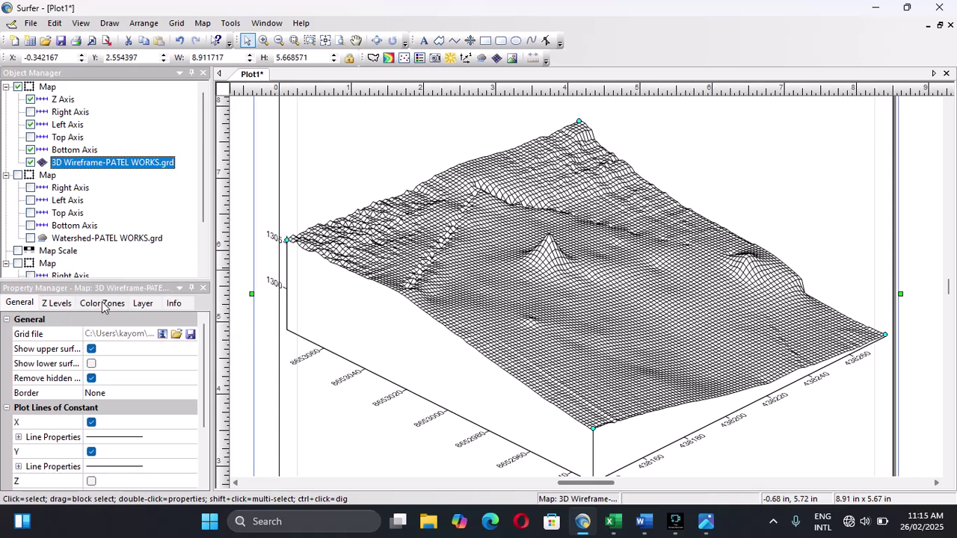
pyautogui.scroll(-2, 76, 342)
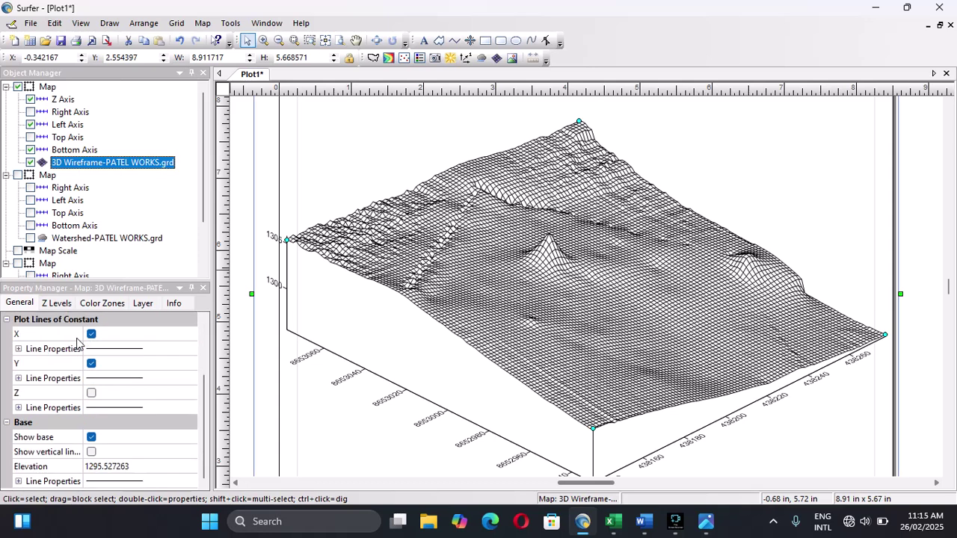
pyautogui.scroll(2, 76, 342)
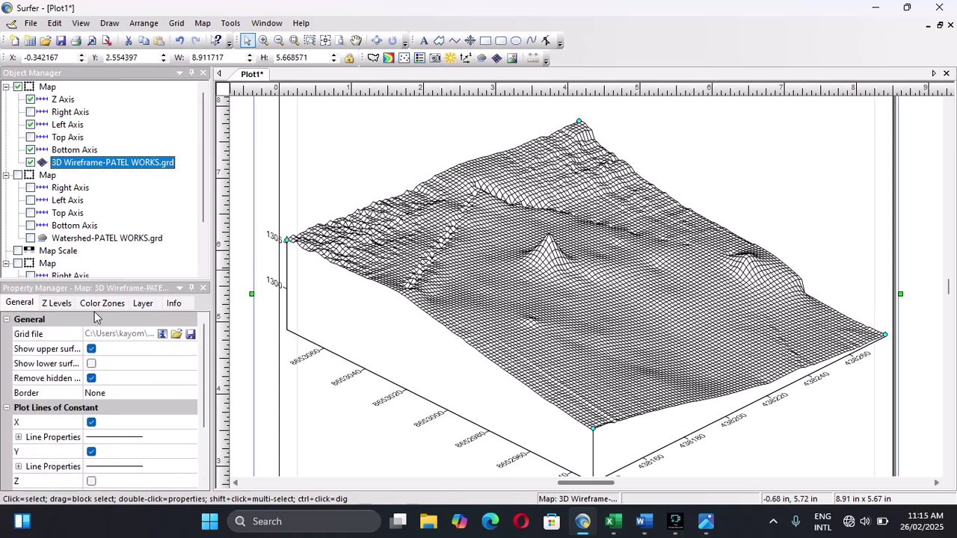
pyautogui.click(101, 305)
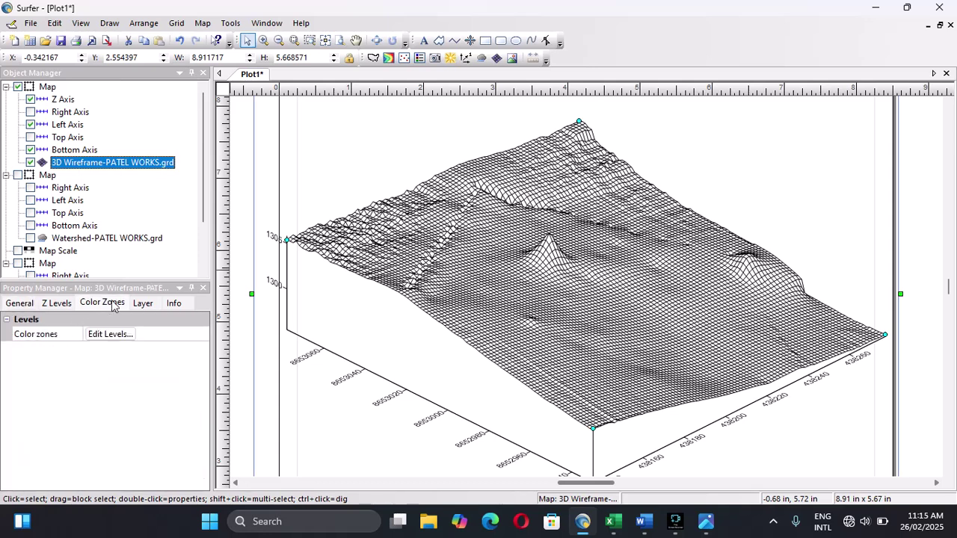
pyautogui.click(143, 303)
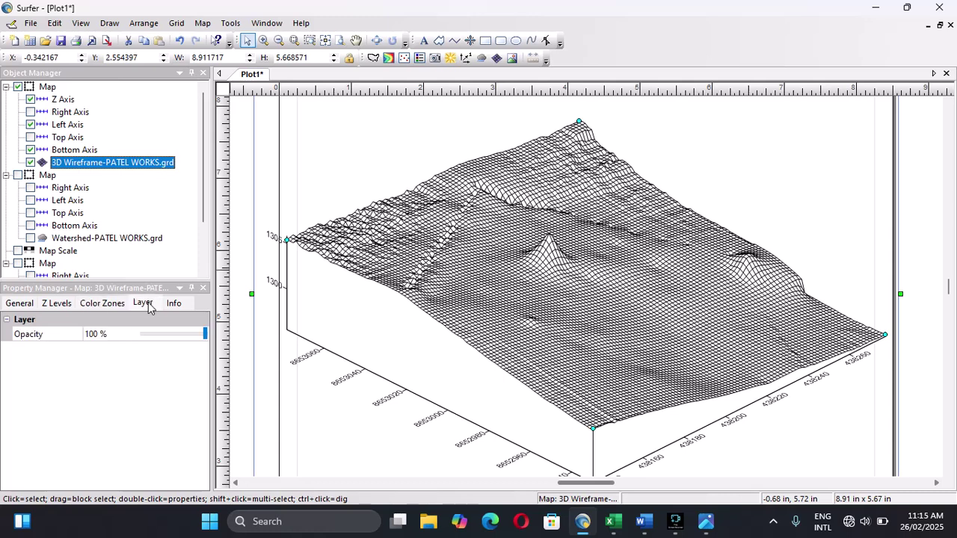
pyautogui.click(20, 304)
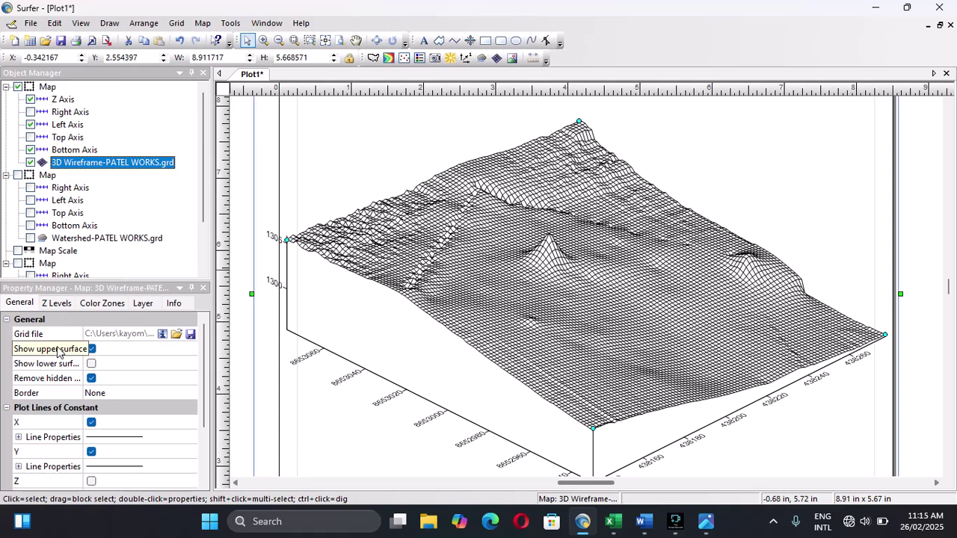
# Try the wireframe without its lines of constant X, restore them, and do the same with the lines of constant Y.
pyautogui.click(90, 422)
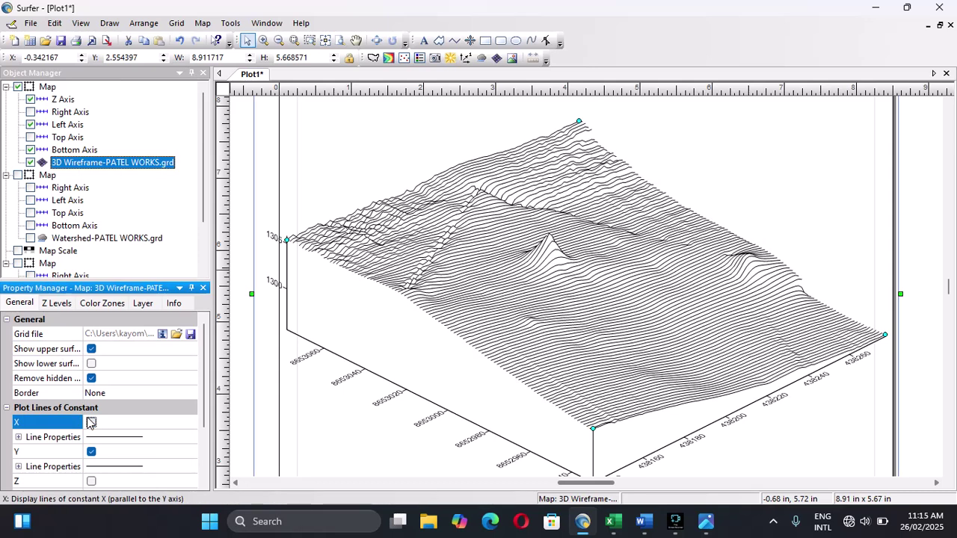
pyautogui.click(90, 422)
pyautogui.click(91, 452)
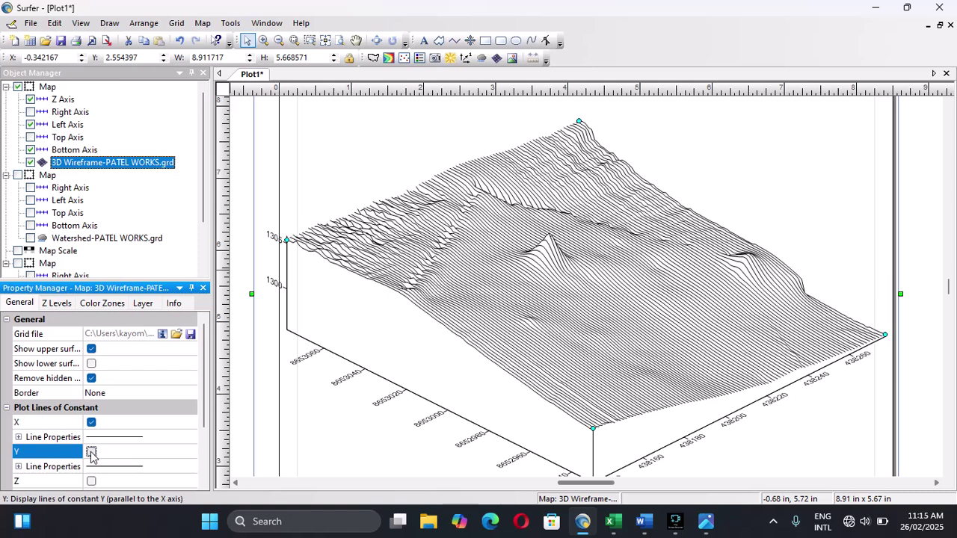
pyautogui.click(91, 452)
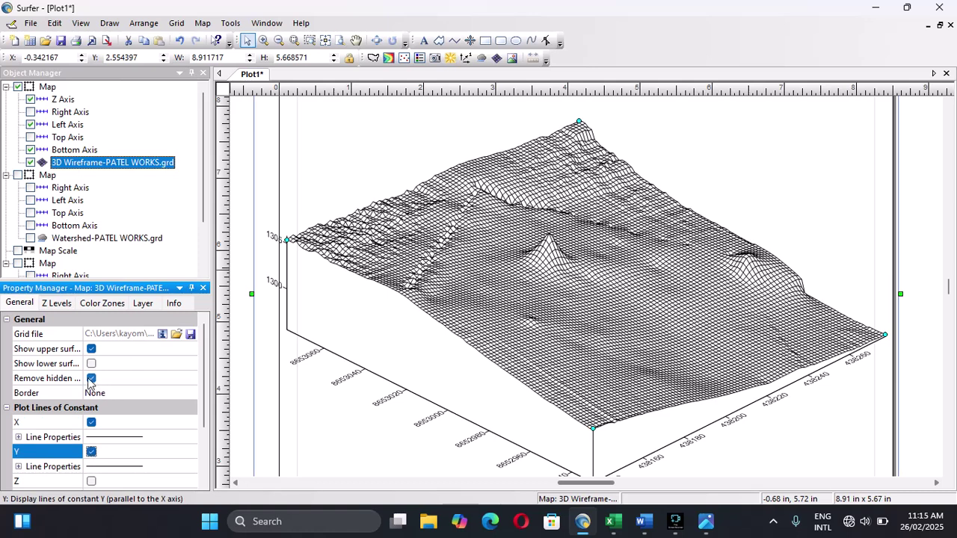
# Try the wireframe with hidden line removal off, turn the removal back on, and check the lower surface option.
pyautogui.click(90, 379)
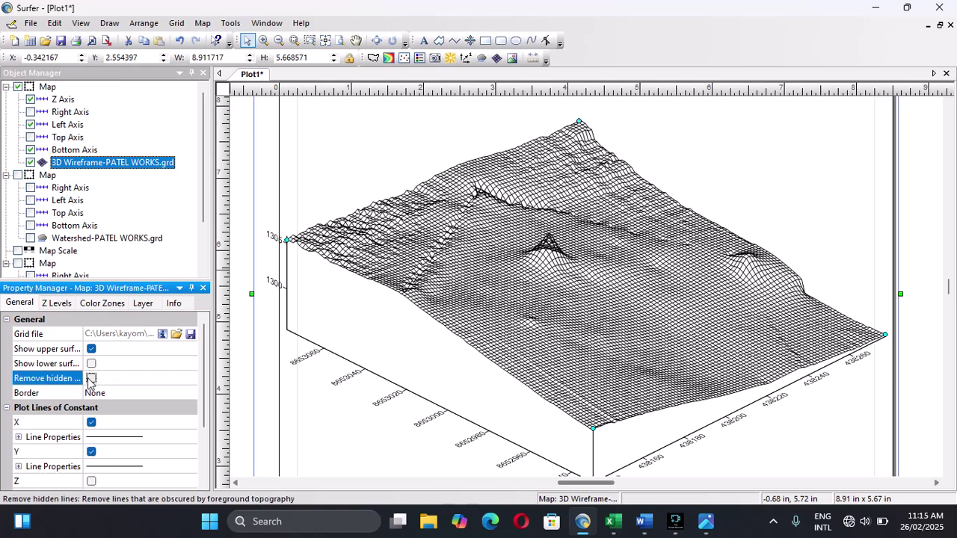
pyautogui.click(91, 379)
pyautogui.click(90, 379)
pyautogui.click(91, 379)
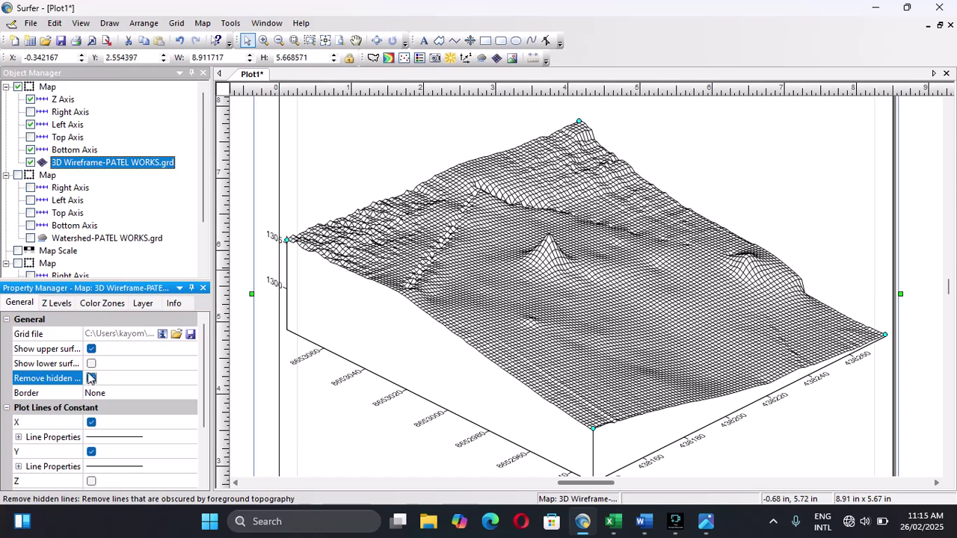
pyautogui.click(90, 379)
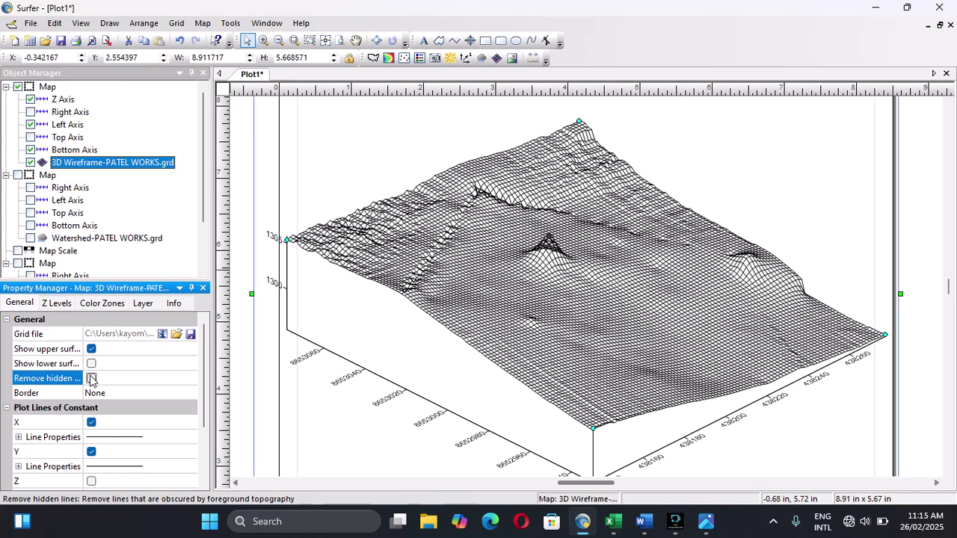
pyautogui.click(90, 378)
pyautogui.click(91, 364)
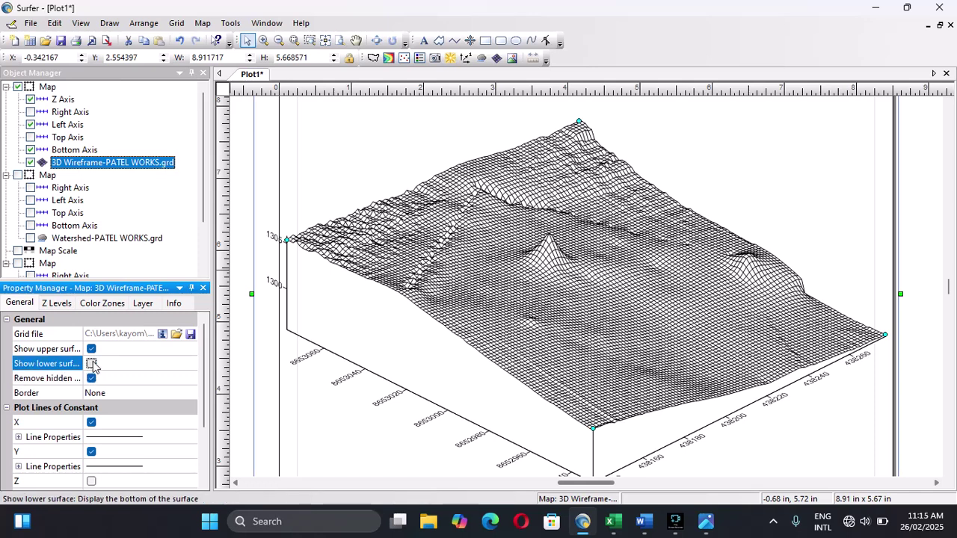
pyautogui.scroll(-2, 94, 366)
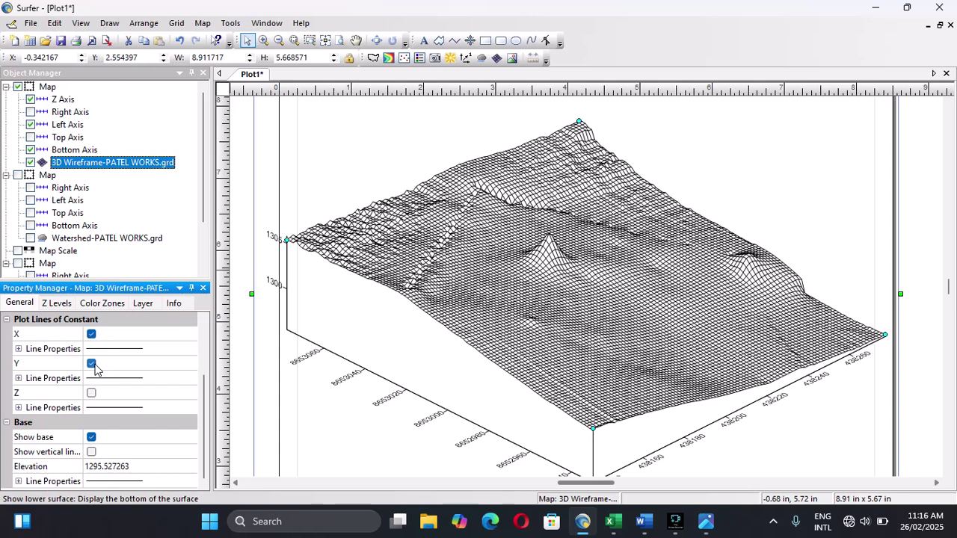
pyautogui.scroll(2, 94, 368)
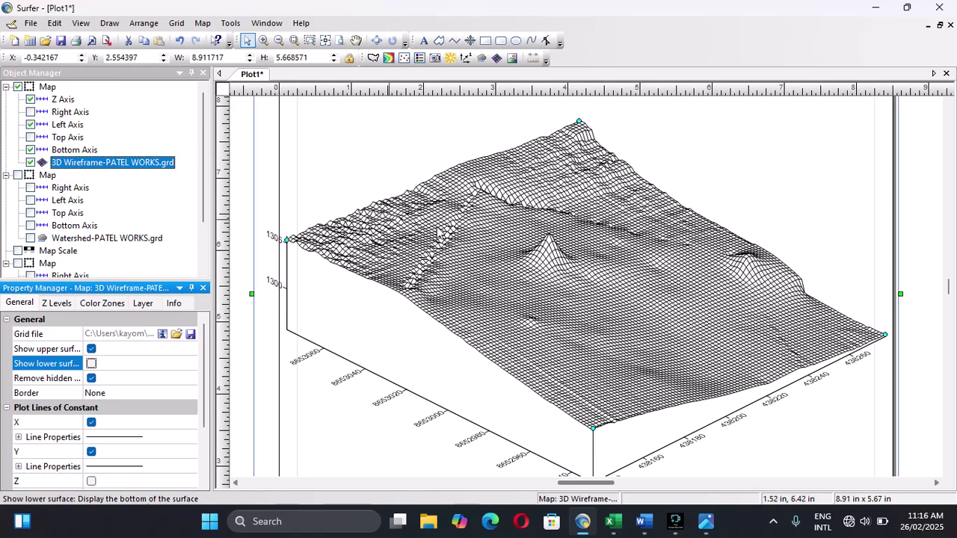
pyautogui.scroll(-1, 456, 236)
pyautogui.scroll(1, 456, 236)
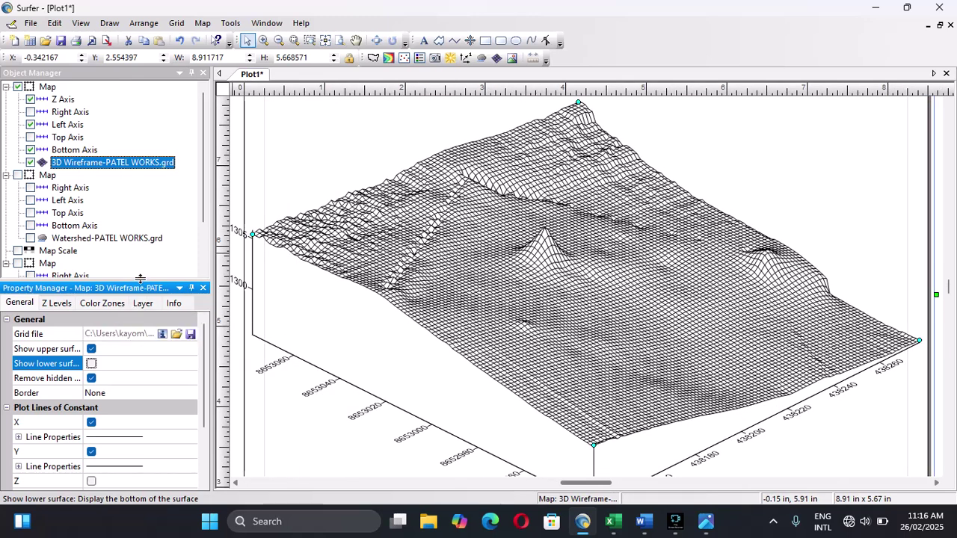
# Hide the 3D wireframe map together with its Z, left and bottom axes and its PATEL WORKS wireframe layer.
pyautogui.click(30, 162)
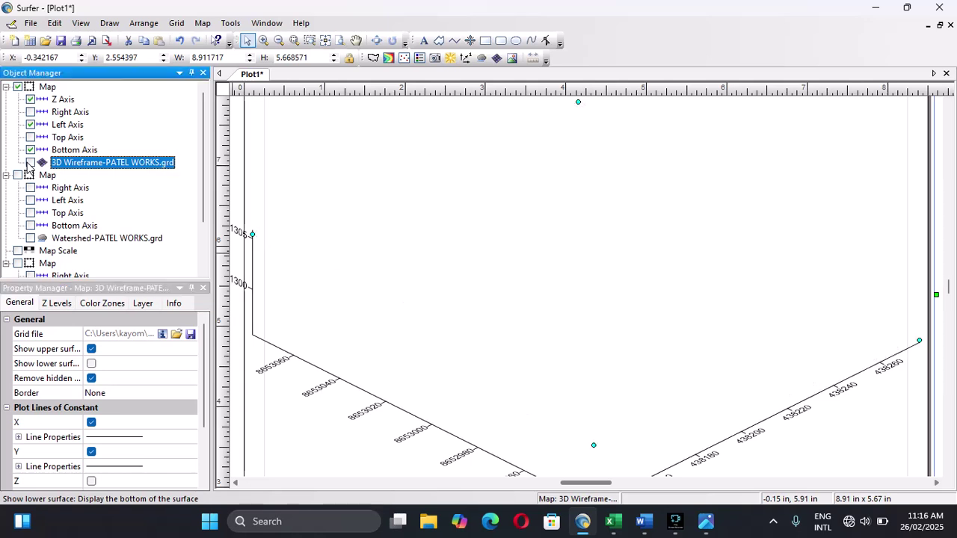
pyautogui.click(30, 149)
pyautogui.click(30, 124)
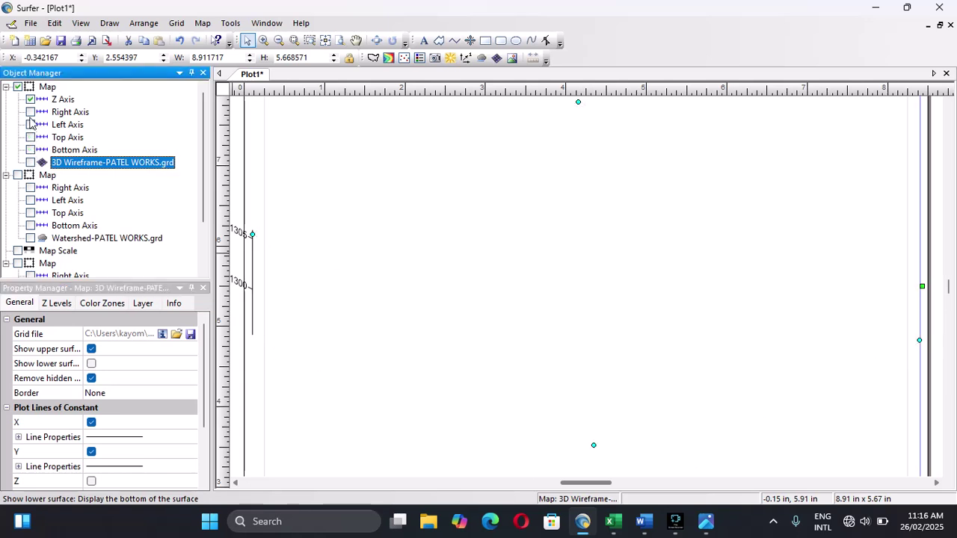
pyautogui.click(30, 111)
pyautogui.click(30, 99)
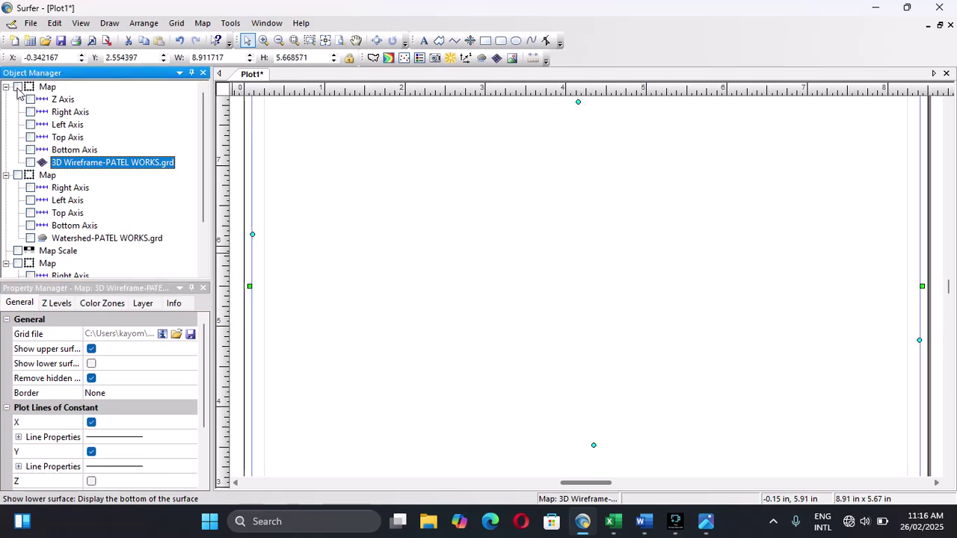
pyautogui.click(17, 87)
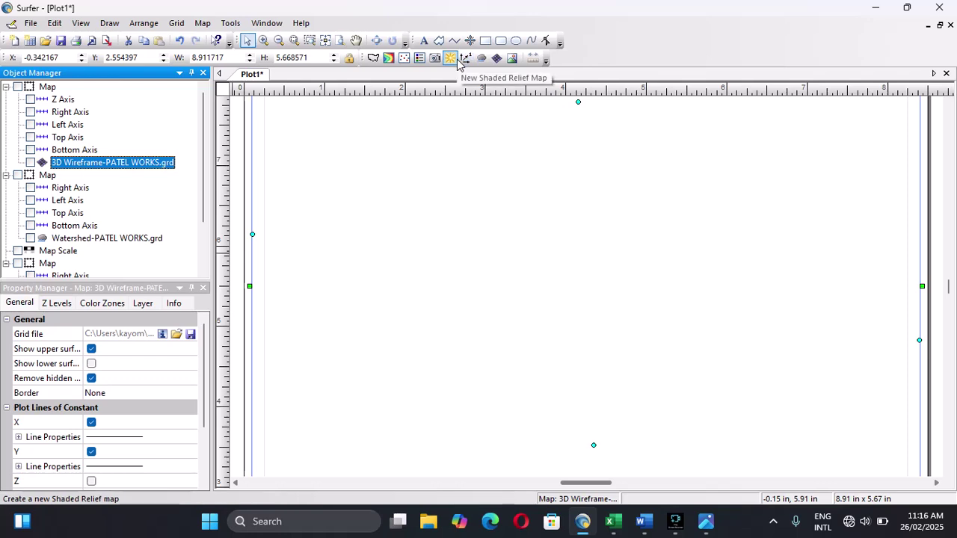
# Create a new 3D surface map from the PATEL WORKS grid file and view the whole surface.
pyautogui.click(511, 58)
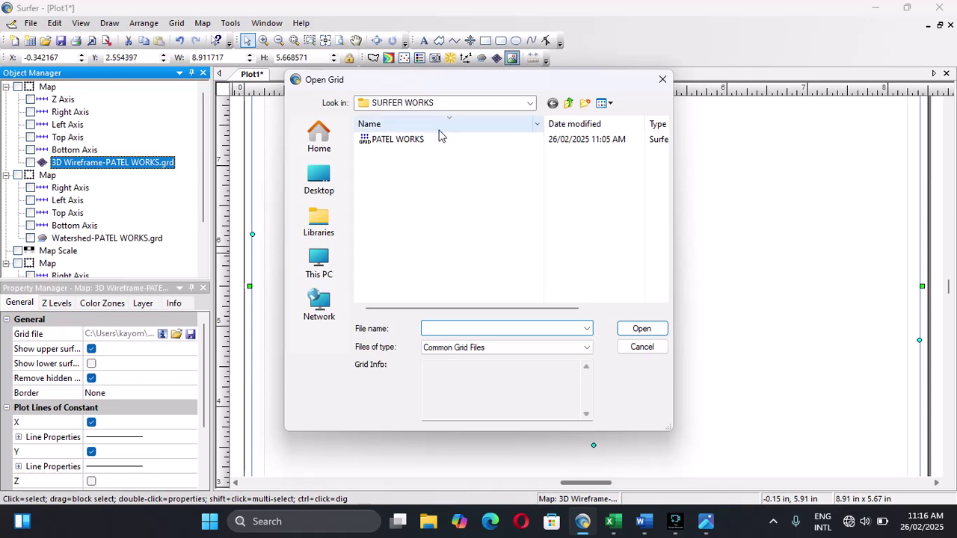
pyautogui.click(434, 140)
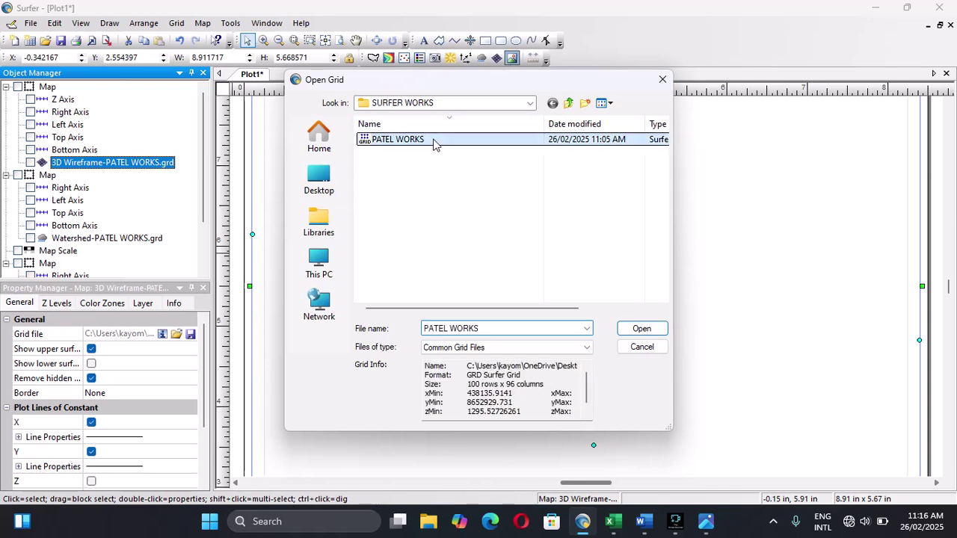
pyautogui.click(646, 329)
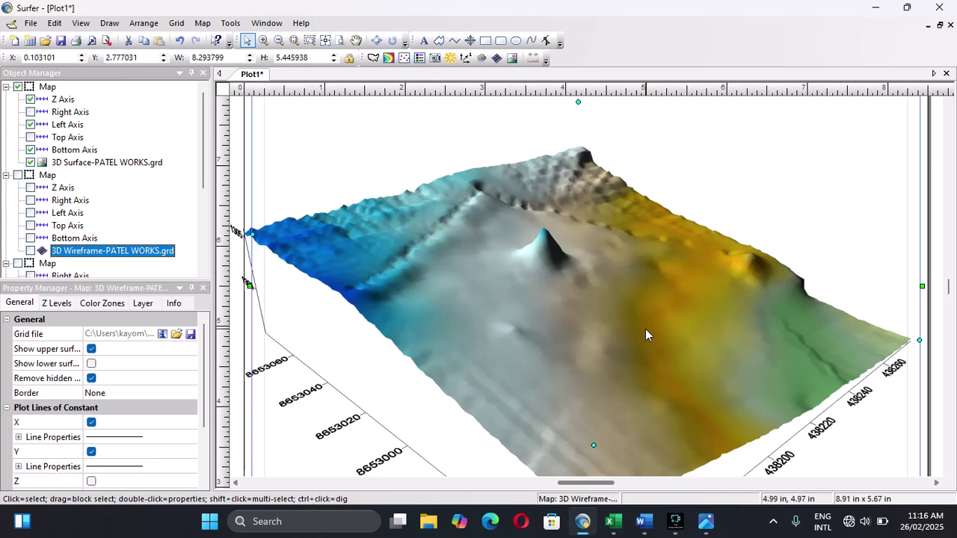
pyautogui.scroll(-1, 645, 329)
pyautogui.scroll(-1, 625, 335)
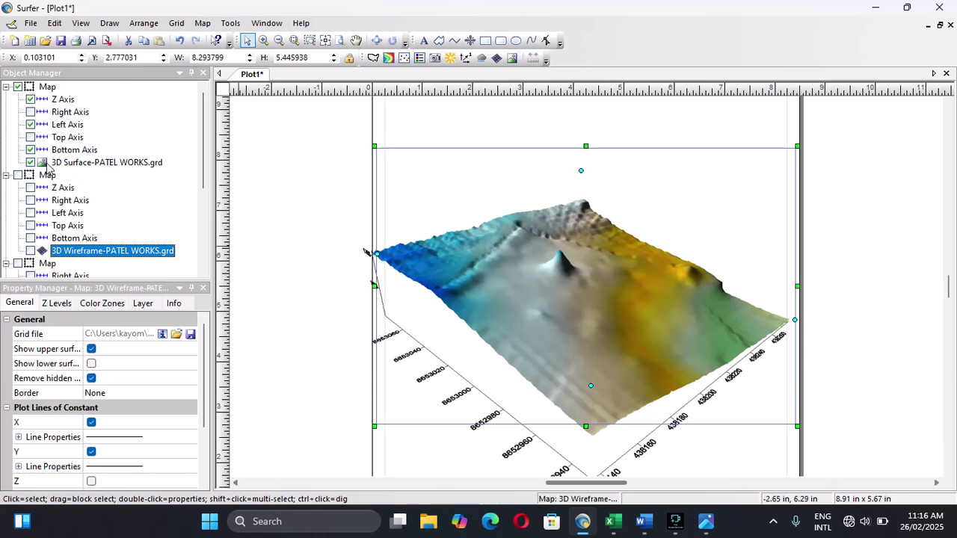
pyautogui.scroll(-3, 46, 160)
pyautogui.scroll(3, 48, 159)
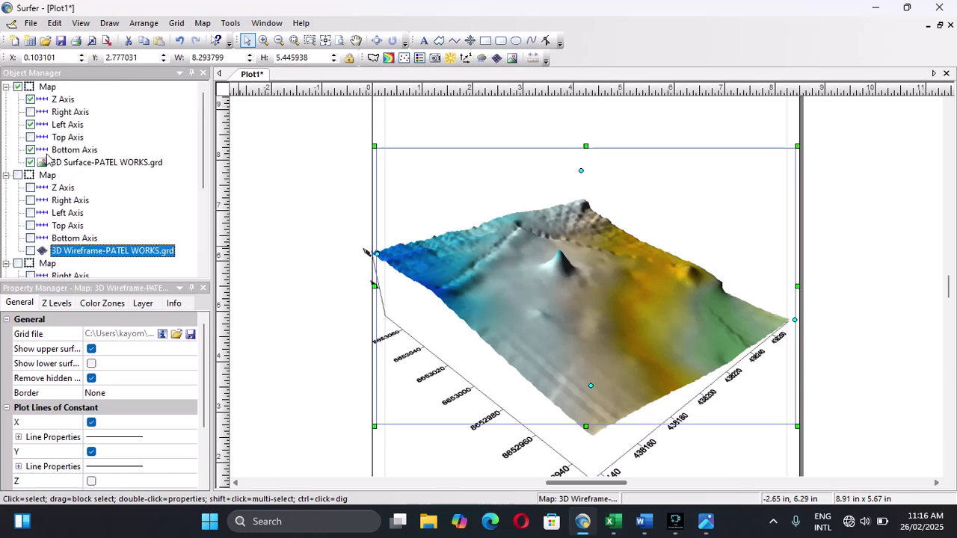
# Review the 3D surface map's view, scale, limits and frame properties.
pyautogui.click(47, 87)
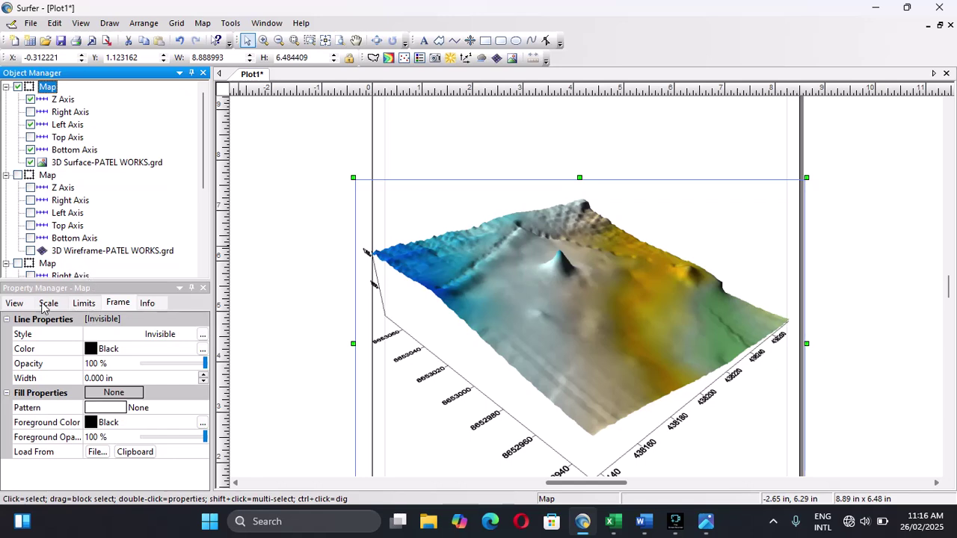
pyautogui.click(13, 305)
pyautogui.click(48, 304)
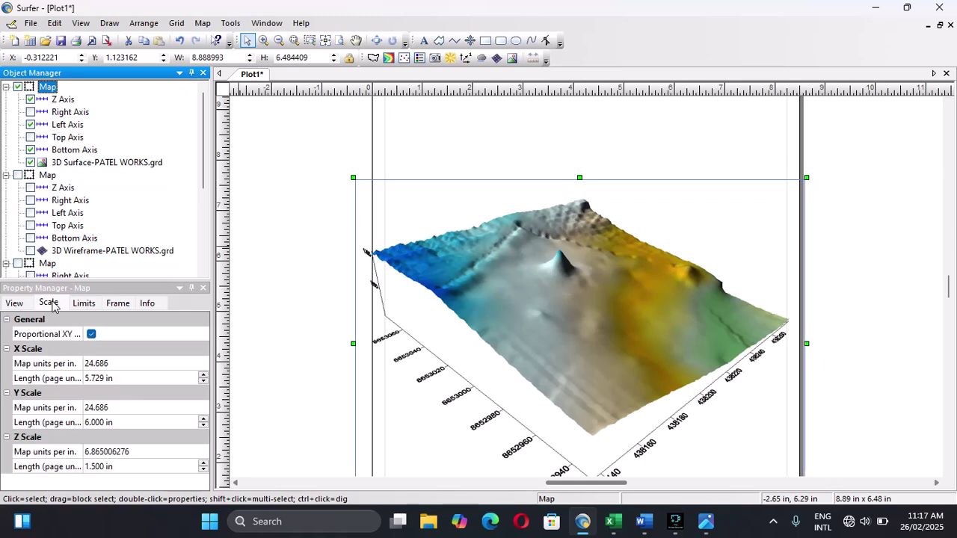
pyautogui.click(84, 304)
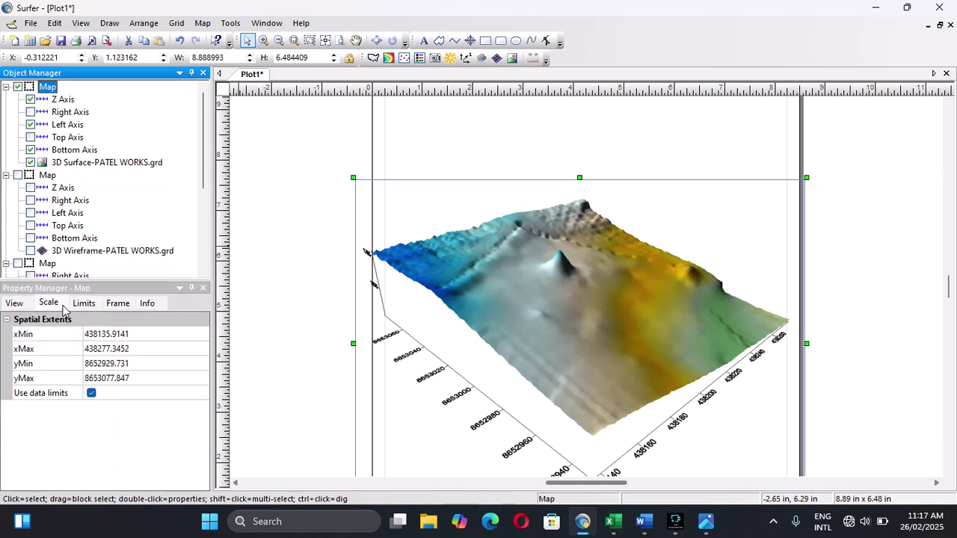
pyautogui.click(50, 304)
pyautogui.click(120, 306)
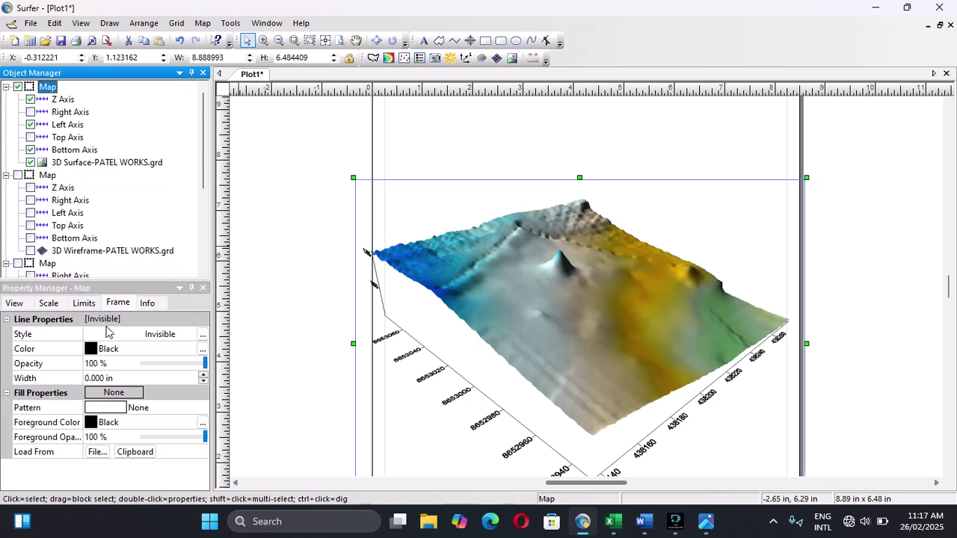
# Customize the 3D surface's upper Terrain colormap by raising the lower range limit and moving a gold node to about 1300.1, keeping 100% opacity.
pyautogui.keyDown('ctrl'); pyautogui.click(528, 310); pyautogui.keyUp('ctrl')
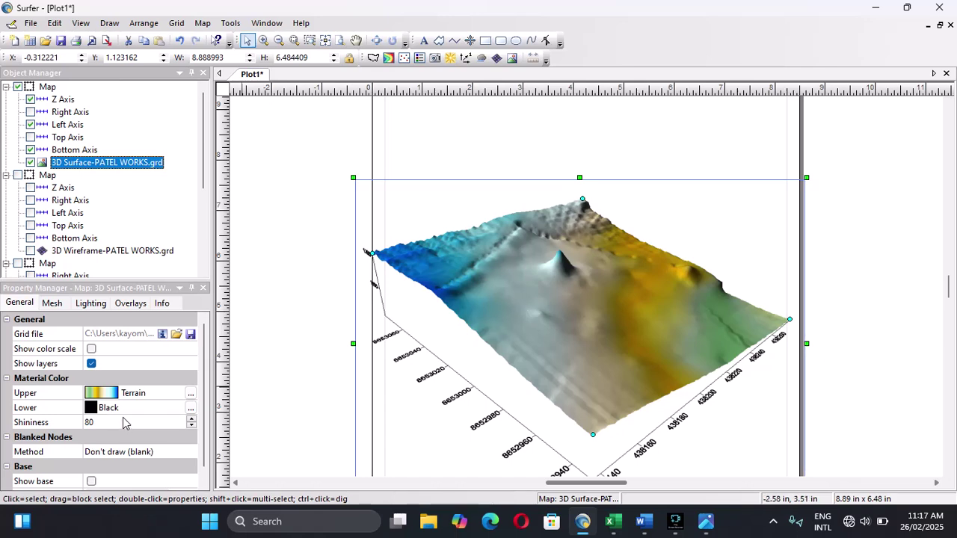
pyautogui.click(190, 393)
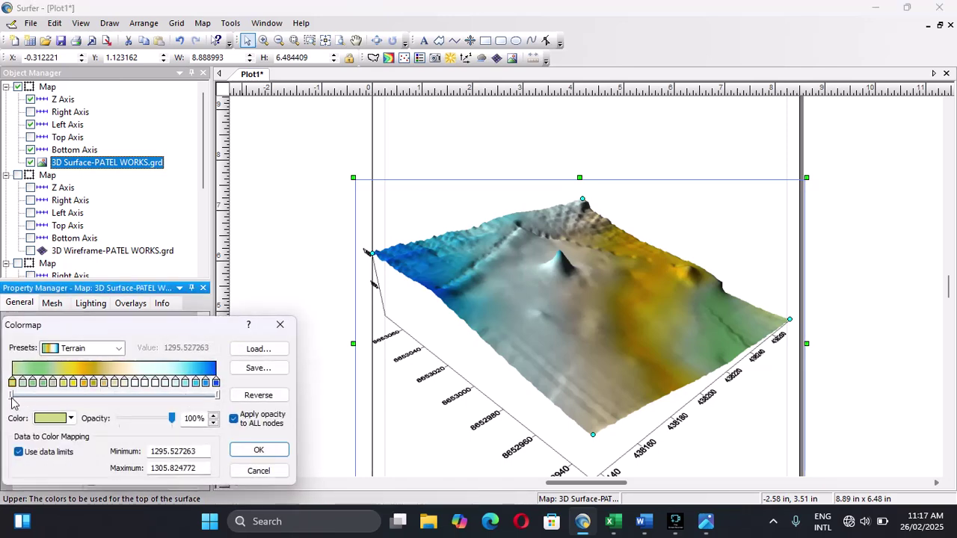
pyautogui.moveTo(13, 396)
pyautogui.mouseDown()
pyautogui.moveTo(60, 402)
pyautogui.moveTo(30, 404)
pyautogui.mouseUp()
pyautogui.moveTo(79, 382); pyautogui.dragTo(111, 376)
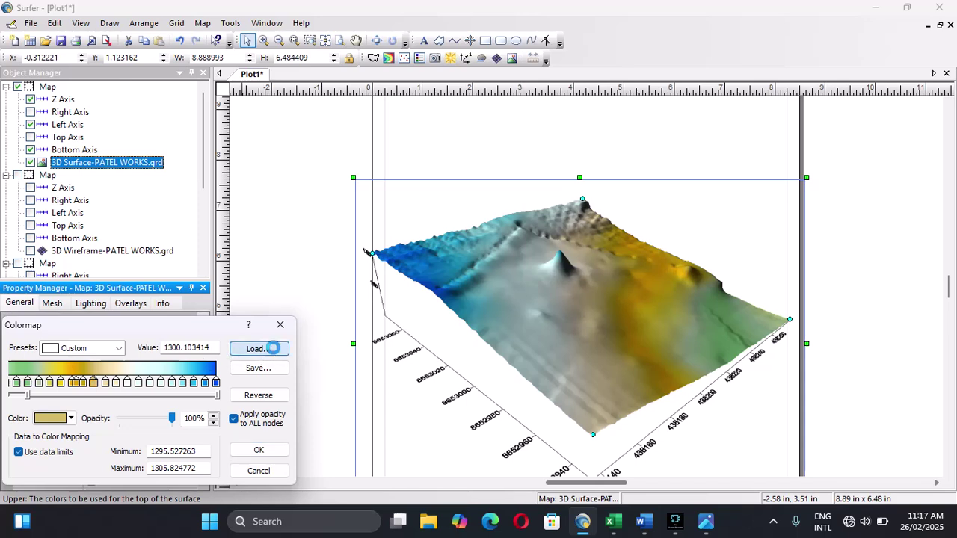
pyautogui.click(269, 349)
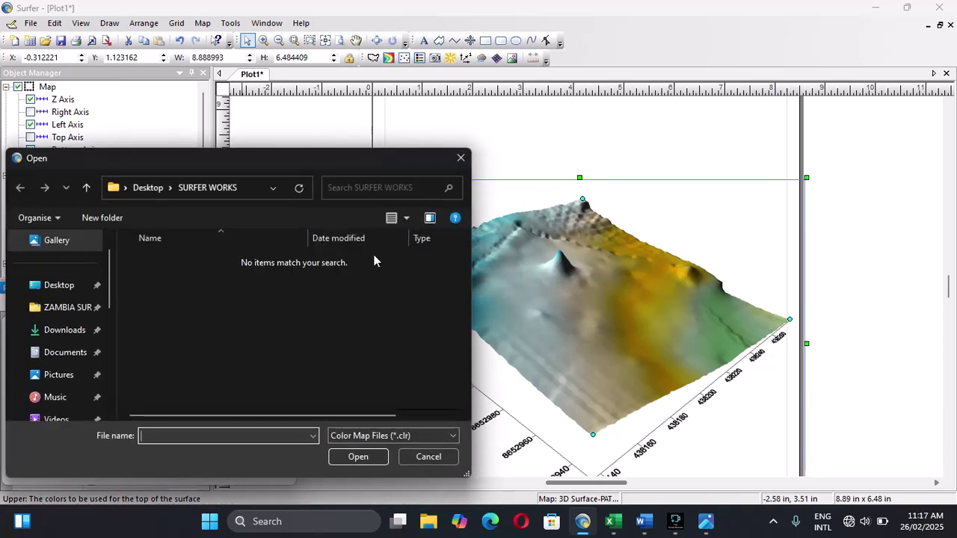
pyautogui.click(459, 159)
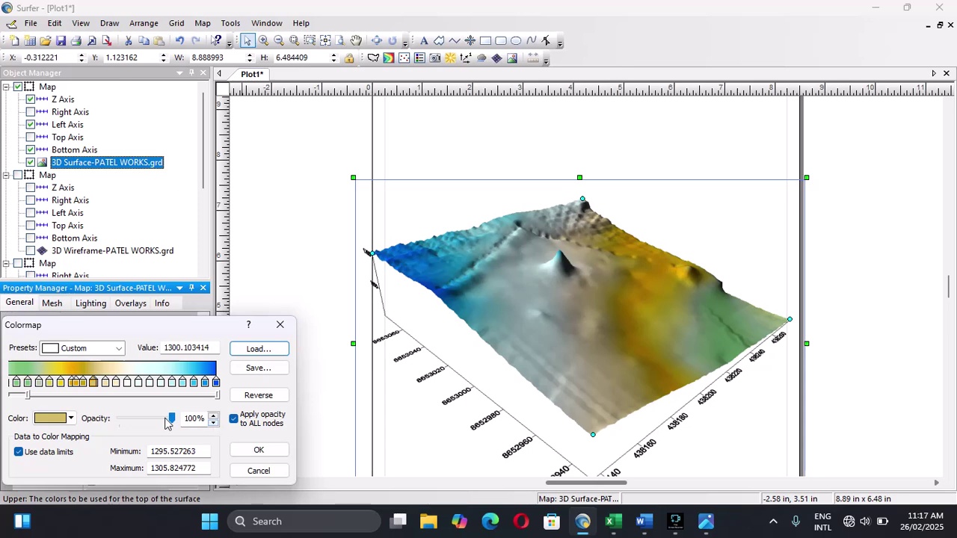
pyautogui.moveTo(171, 418); pyautogui.dragTo(141, 425)
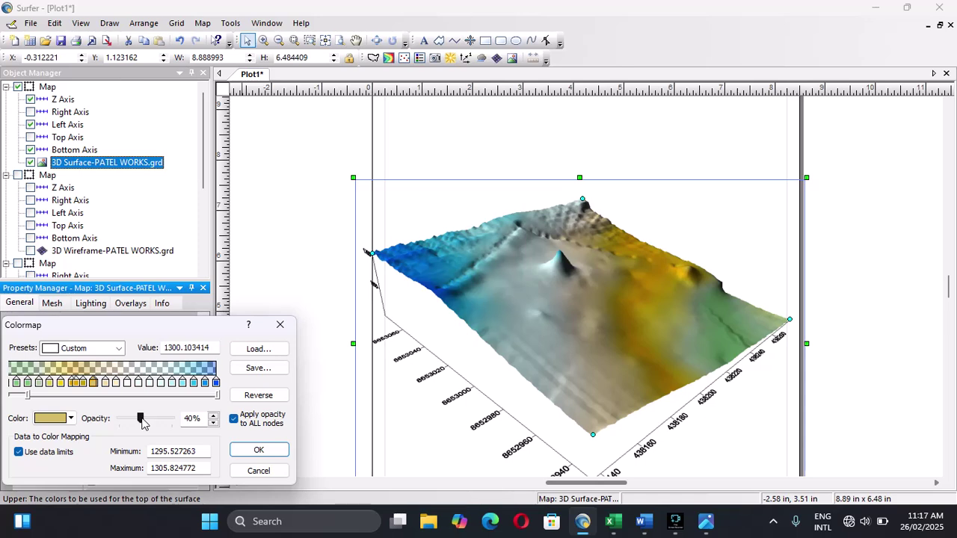
pyautogui.moveTo(140, 420); pyautogui.dragTo(171, 420)
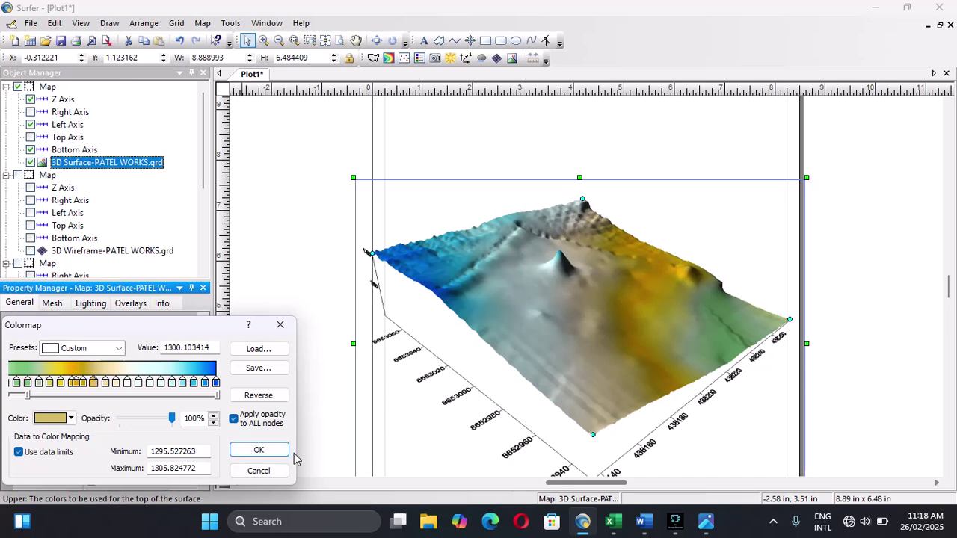
pyautogui.click(267, 452)
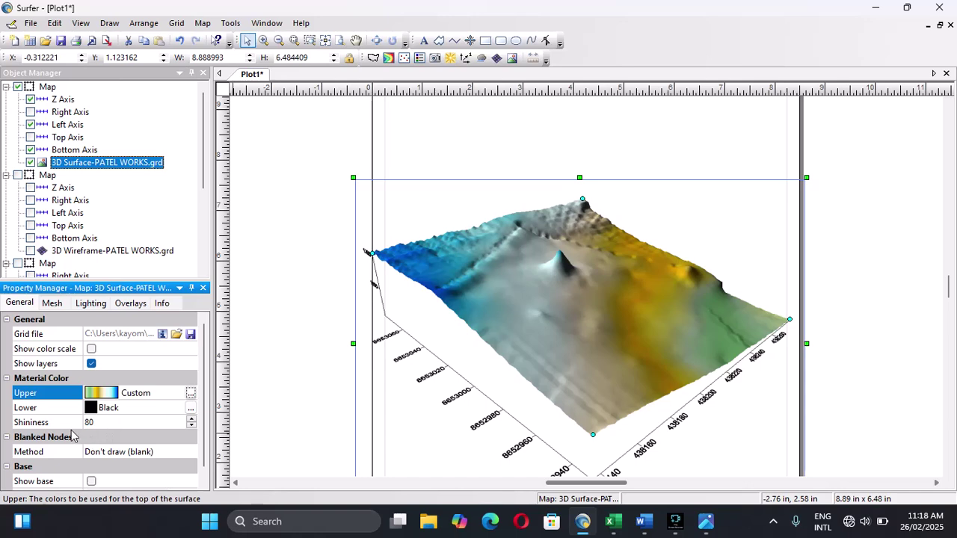
# Show the solid base and the color scale for the 3D surface layer.
pyautogui.scroll(-1, 72, 436)
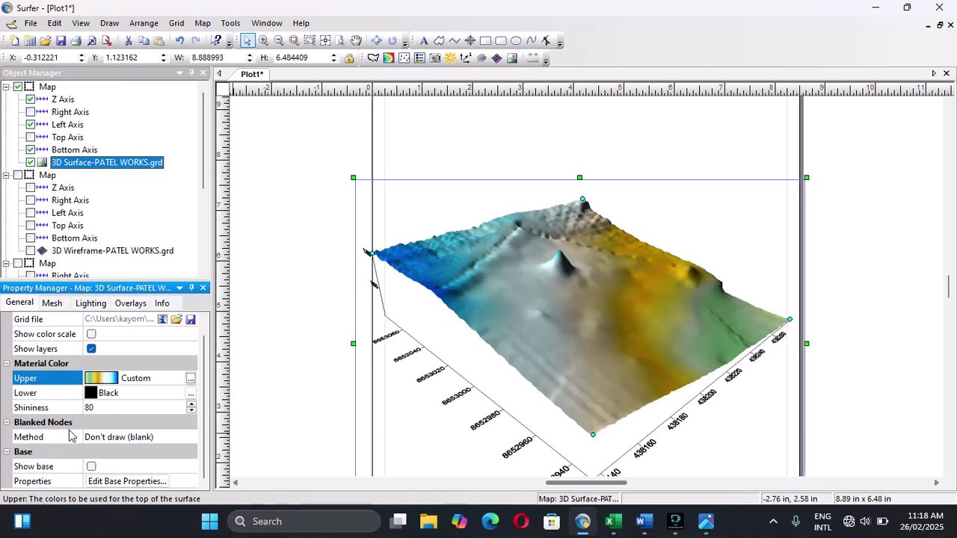
pyautogui.click(91, 466)
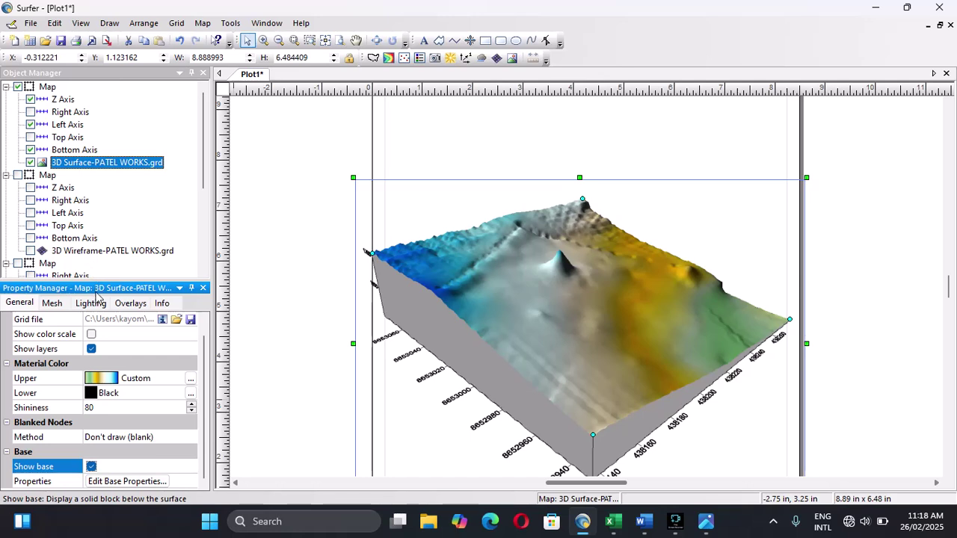
pyautogui.click(92, 334)
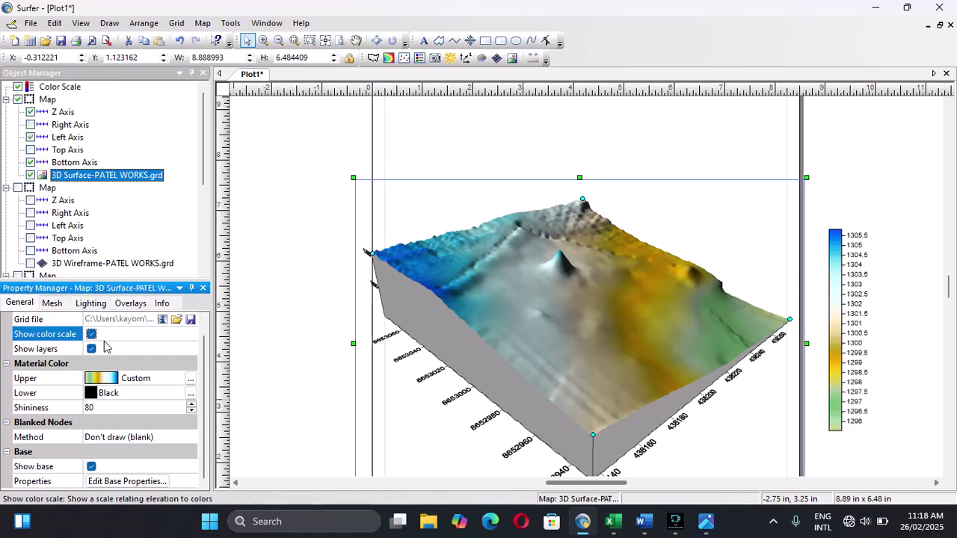
# Try showing the existing map scale together with the 3D surface map, and hide it again.
pyautogui.scroll(-3, 513, 386)
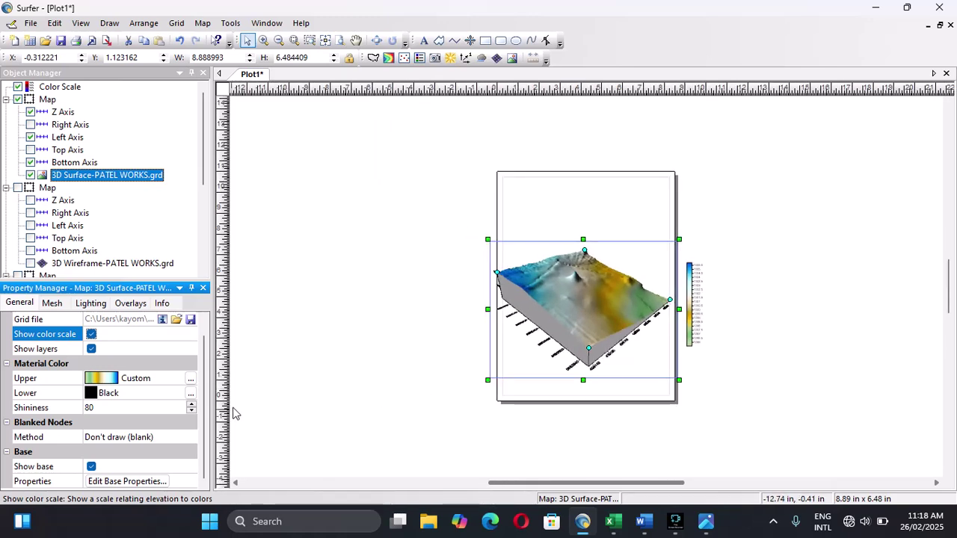
pyautogui.scroll(-1, 124, 235)
pyautogui.scroll(-3, 124, 236)
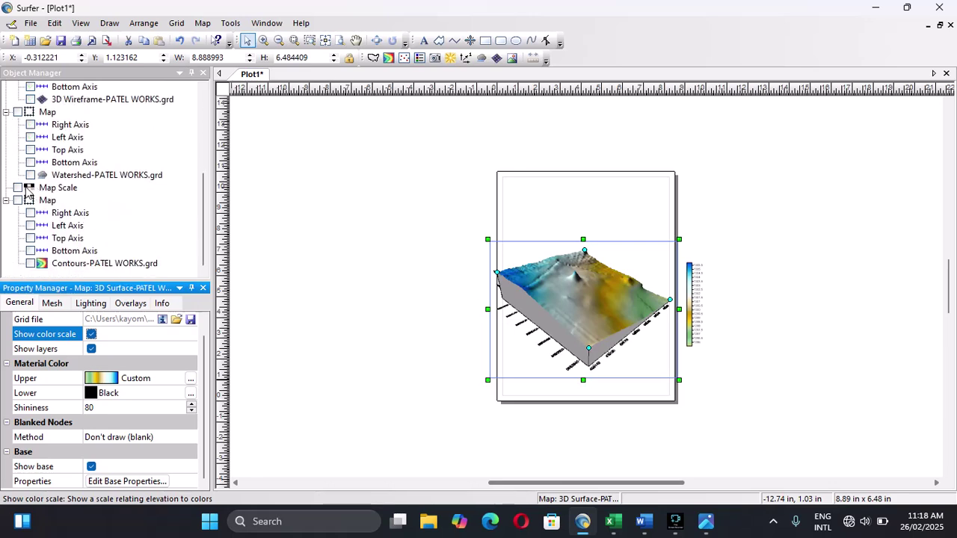
pyautogui.click(17, 187)
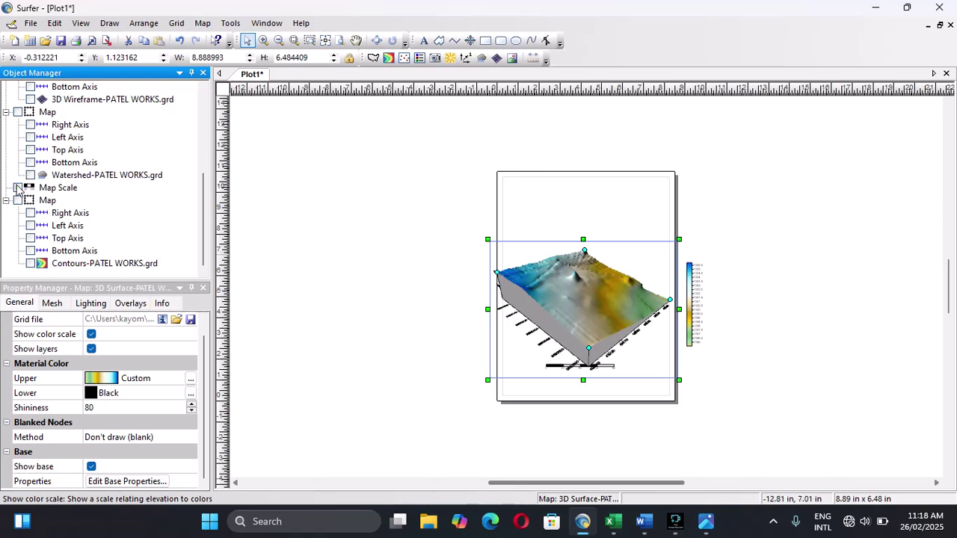
pyautogui.click(18, 189)
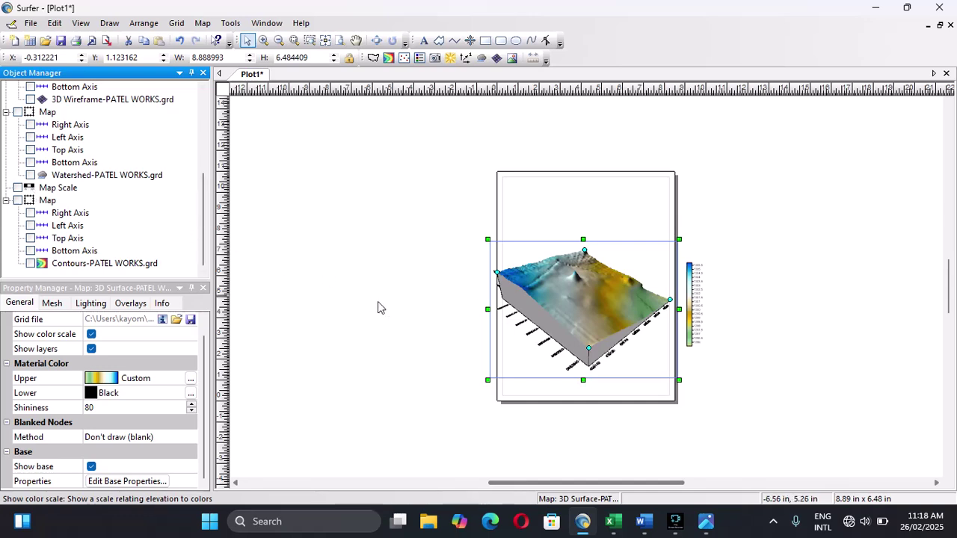
# Examine the 3D surface's relief, base and coordinate axes against the elevation color scale, both close up and as a whole.
pyautogui.scroll(-2, 632, 328)
pyautogui.scroll(2, 632, 328)
pyautogui.scroll(3, 632, 328)
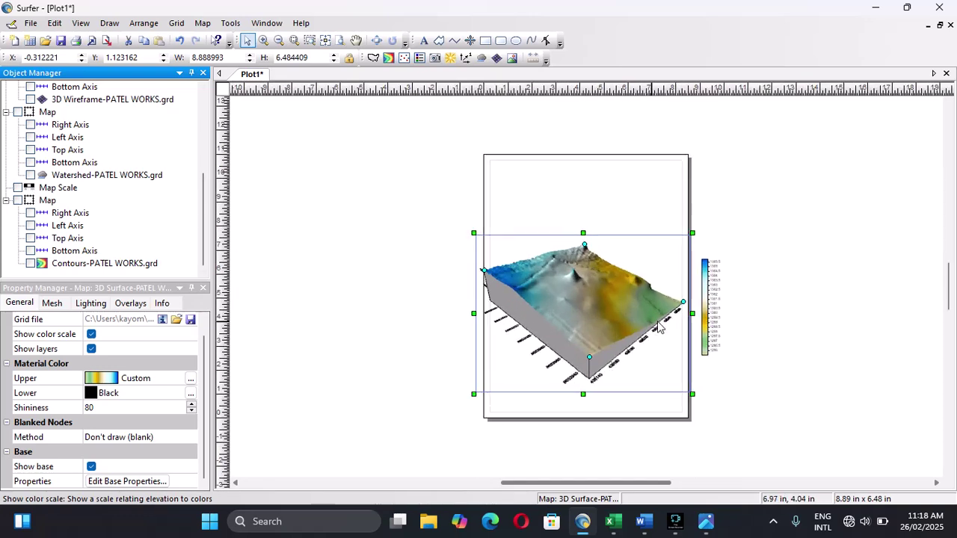
pyautogui.moveTo(701, 335); pyautogui.dragTo(645, 308)
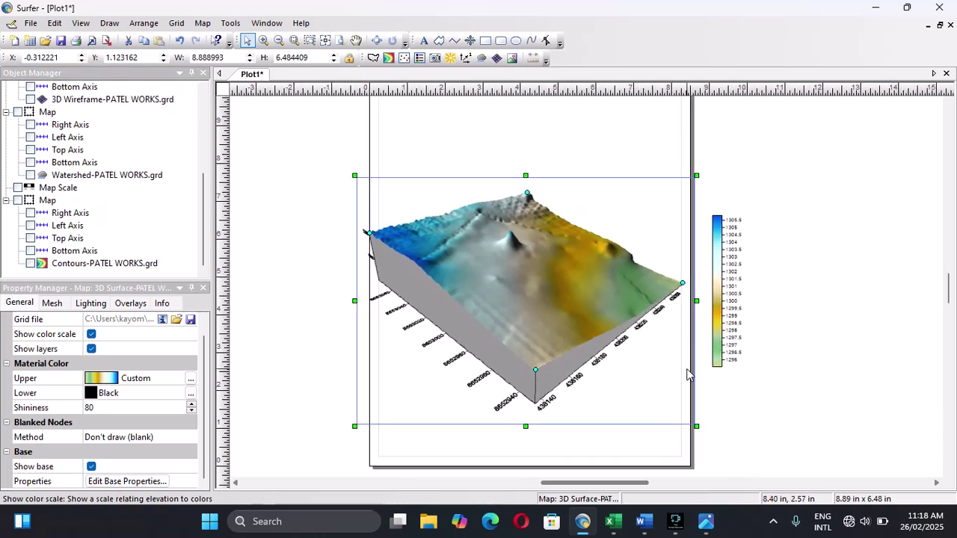
pyautogui.scroll(4, 687, 375)
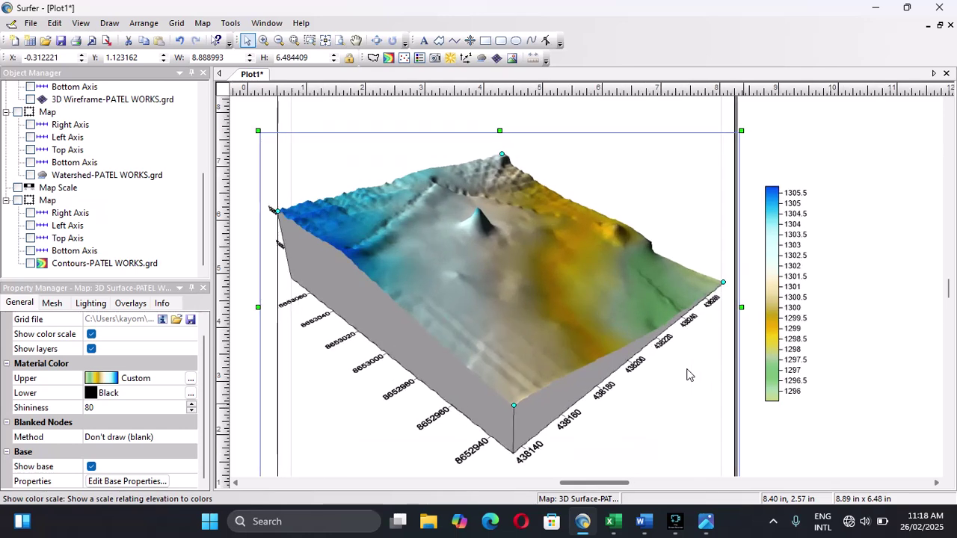
pyautogui.scroll(2, 687, 375)
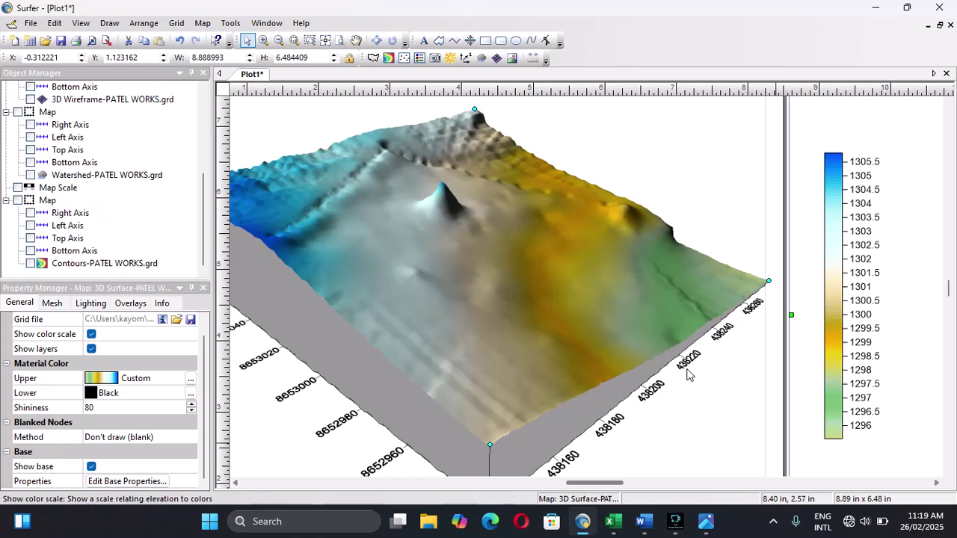
pyautogui.scroll(-1, 677, 367)
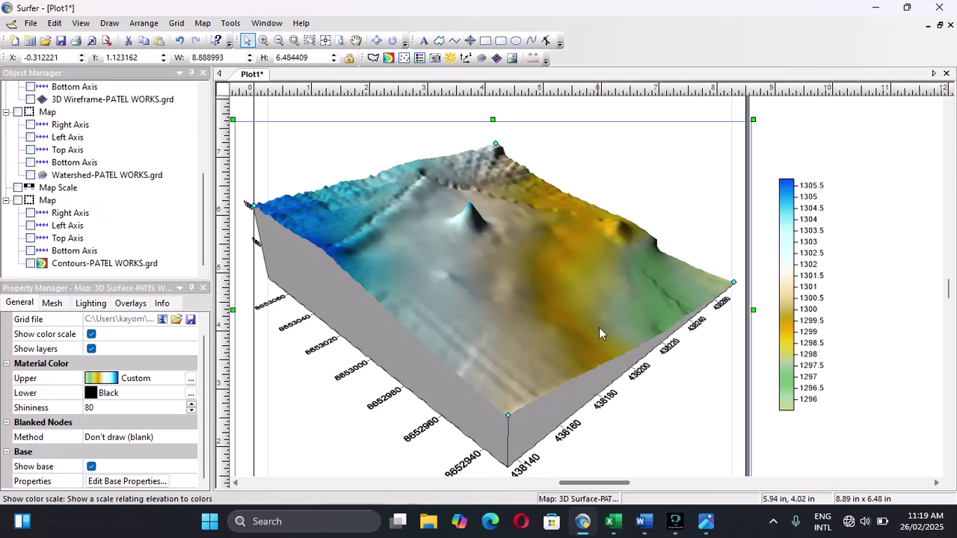
pyautogui.scroll(-2, 599, 319)
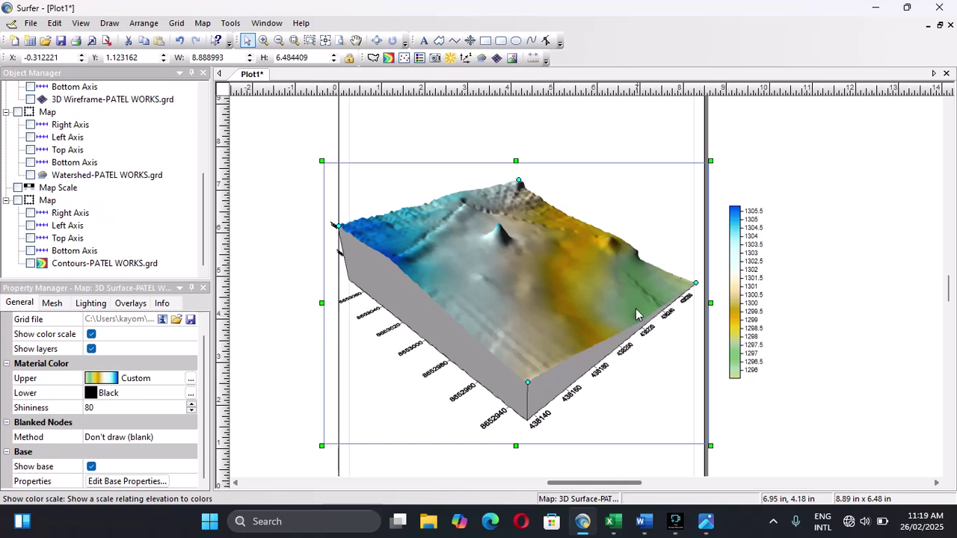
pyautogui.scroll(1, 629, 303)
pyautogui.scroll(1, 629, 309)
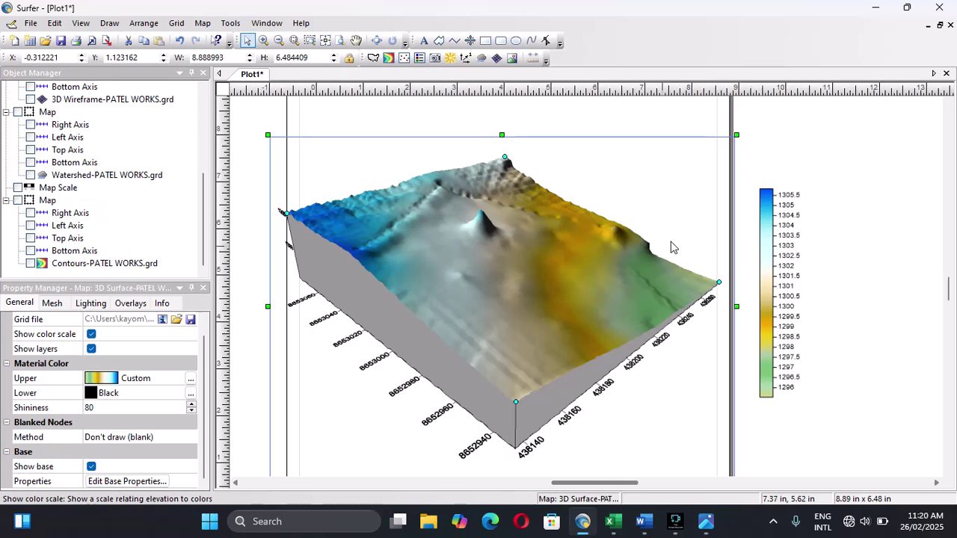
pyautogui.scroll(-1, 665, 310)
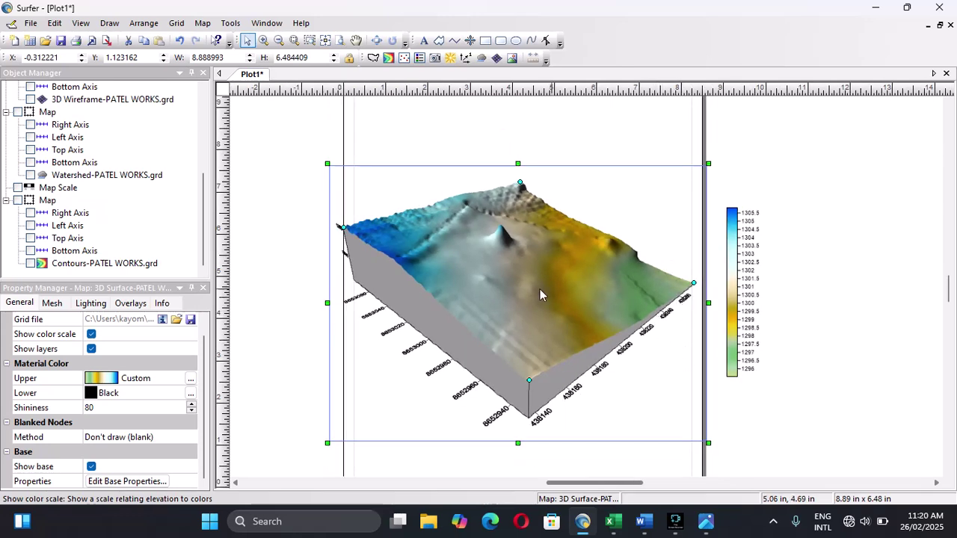
pyautogui.scroll(1, 490, 293)
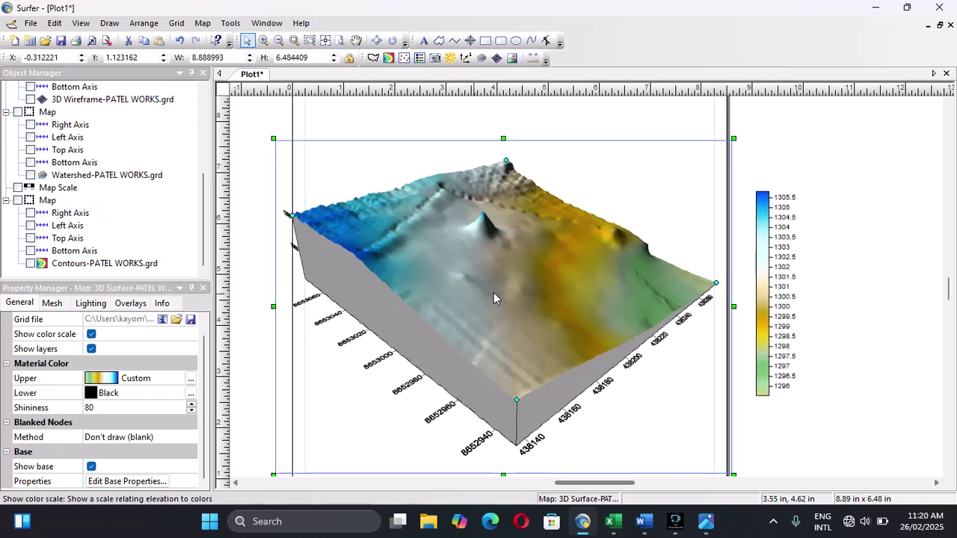
pyautogui.scroll(-1, 493, 298)
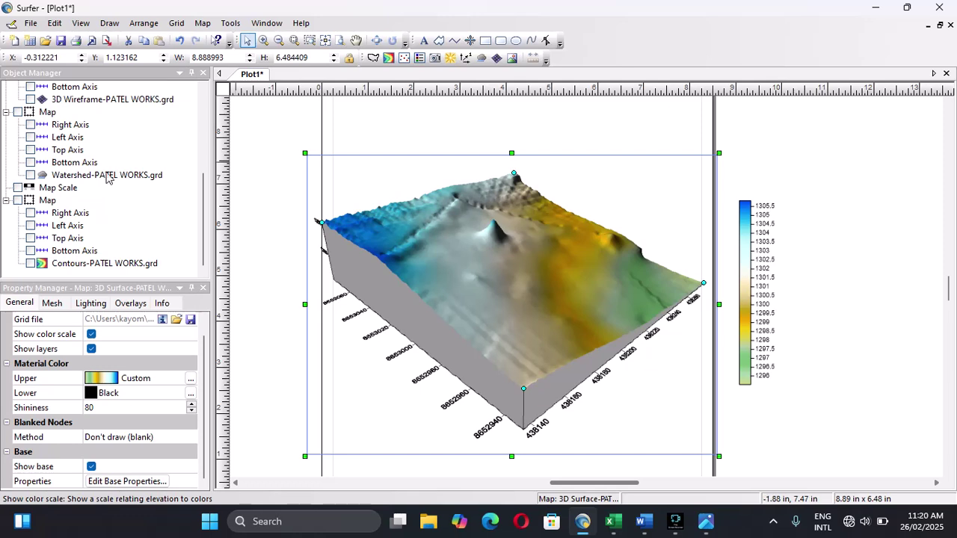
# Hide the color scale and the 3D surface map together with its Z, left and bottom axes and its PATEL WORKS surface layer.
pyautogui.scroll(4, 38, 176)
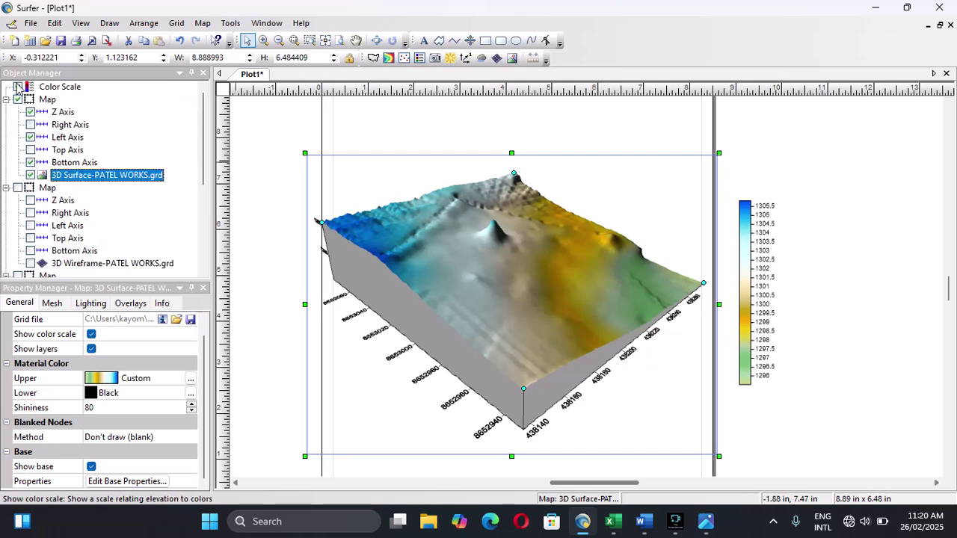
pyautogui.scroll(-3, 19, 93)
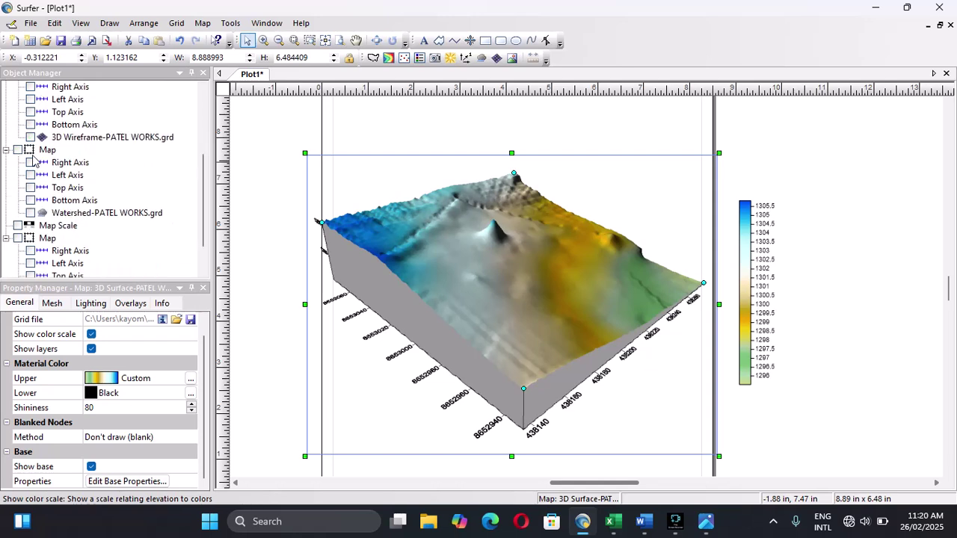
pyautogui.scroll(3, 26, 104)
pyautogui.click(30, 112)
pyautogui.click(30, 112)
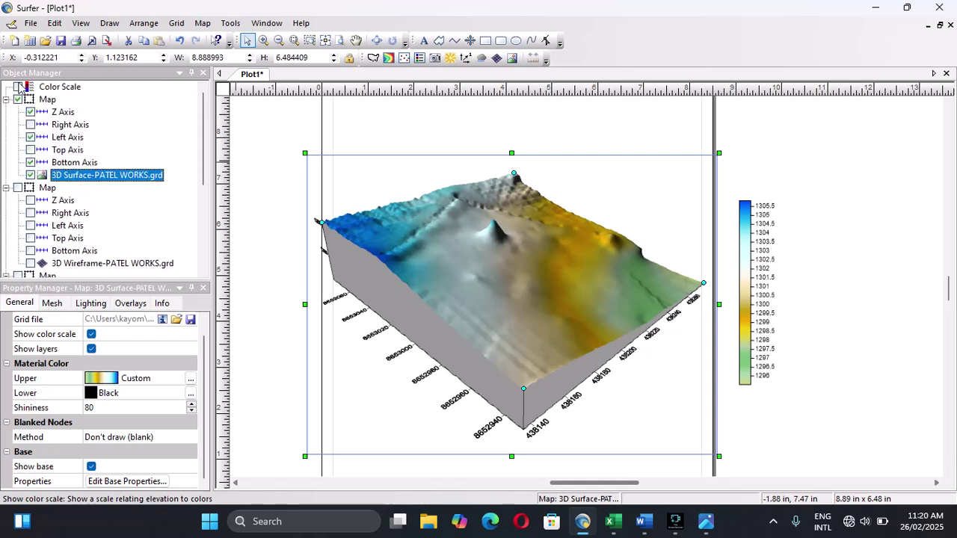
pyautogui.click(18, 87)
pyautogui.click(18, 100)
pyautogui.click(30, 112)
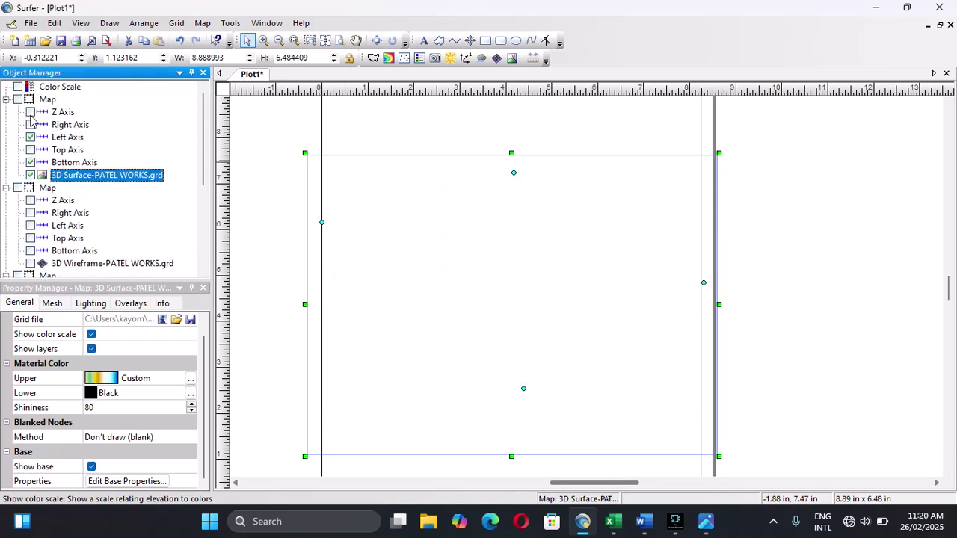
pyautogui.click(30, 137)
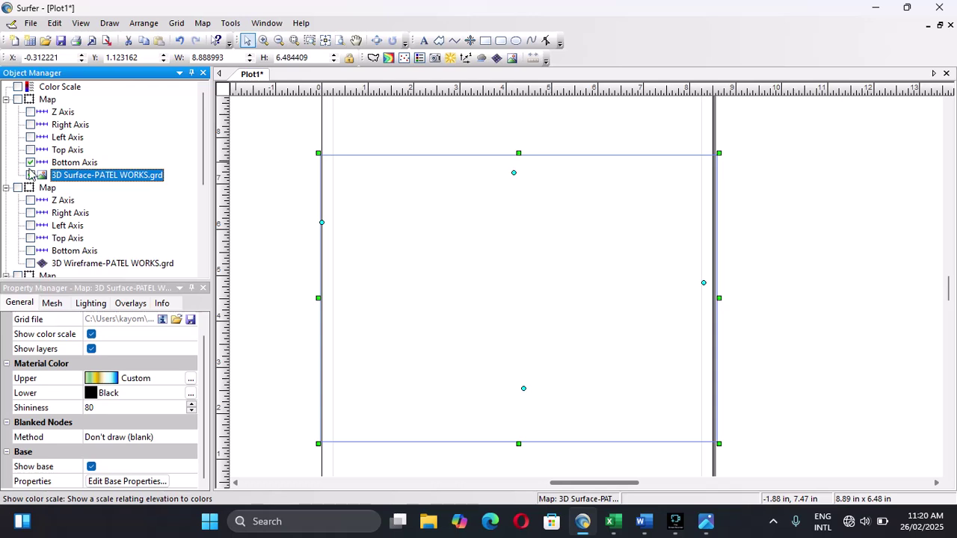
pyautogui.click(30, 163)
pyautogui.click(30, 174)
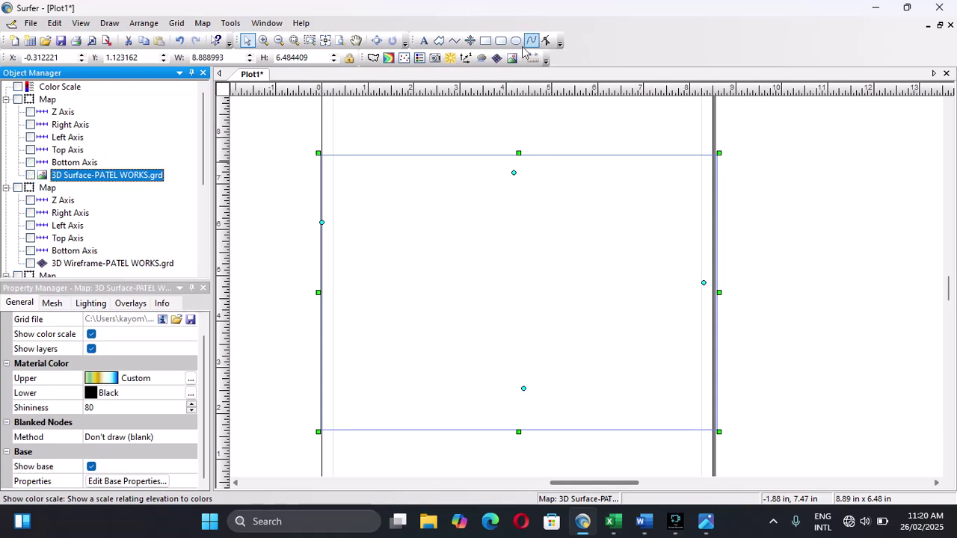
# Create a new vector map from the PATEL WORKS grid file and view the whole map on the page.
pyautogui.click(462, 63)
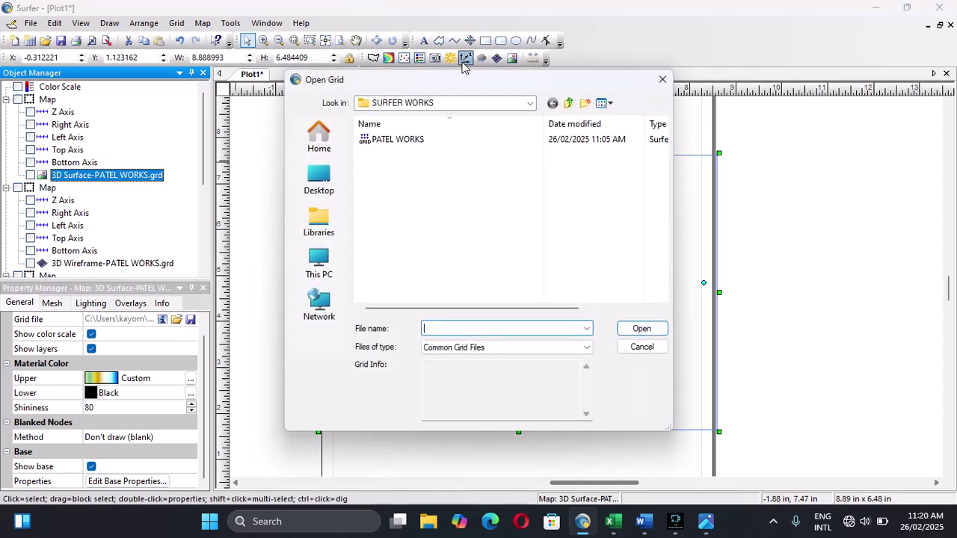
pyautogui.click(410, 140)
pyautogui.click(640, 331)
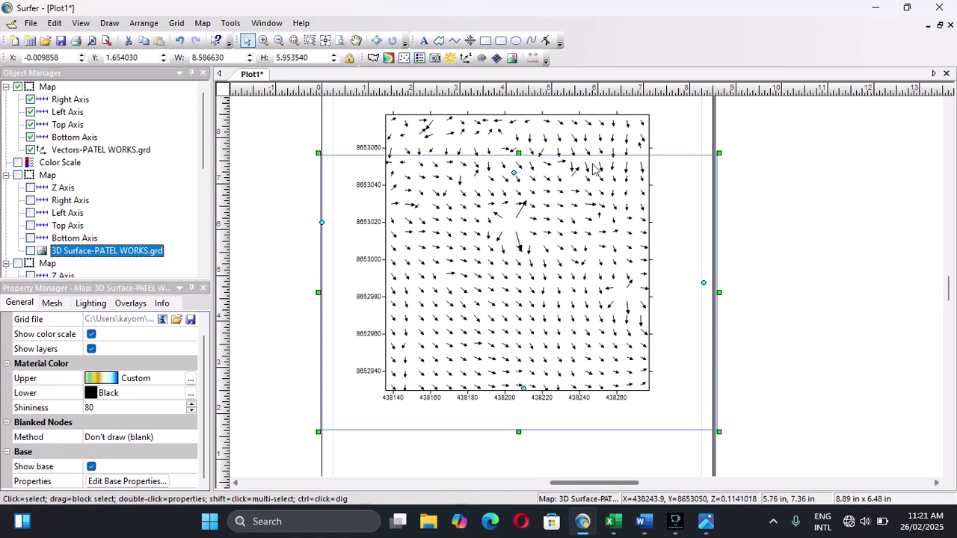
pyautogui.scroll(1, 596, 167)
pyautogui.scroll(-3, 595, 168)
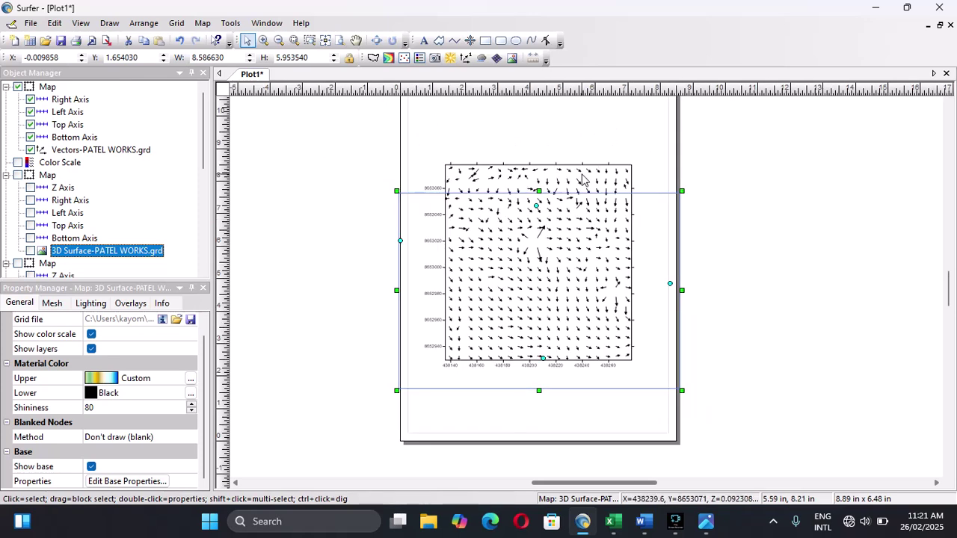
pyautogui.scroll(1, 584, 180)
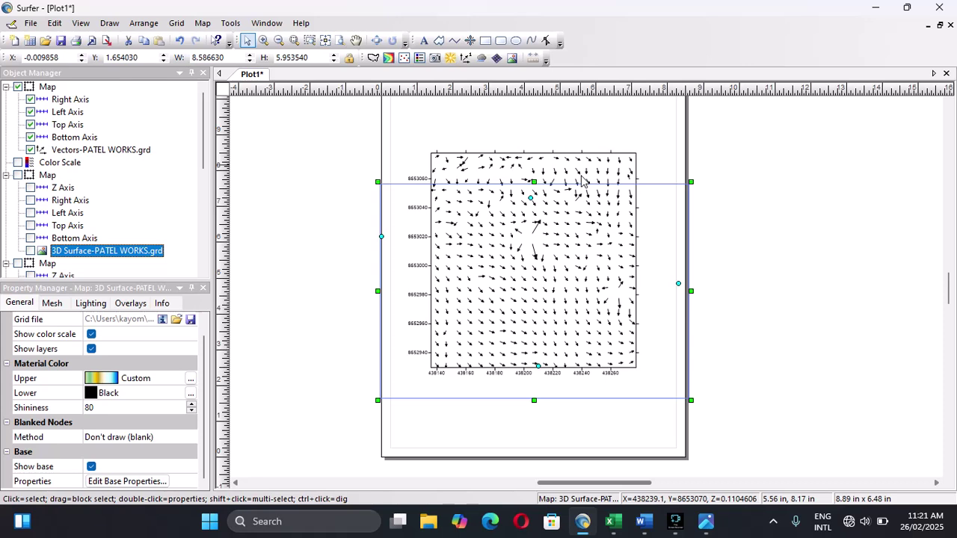
# Set the symbol style of the PATEL WORKS vector layer to Stick head and deselect the layer.
pyautogui.scroll(-2, 584, 179)
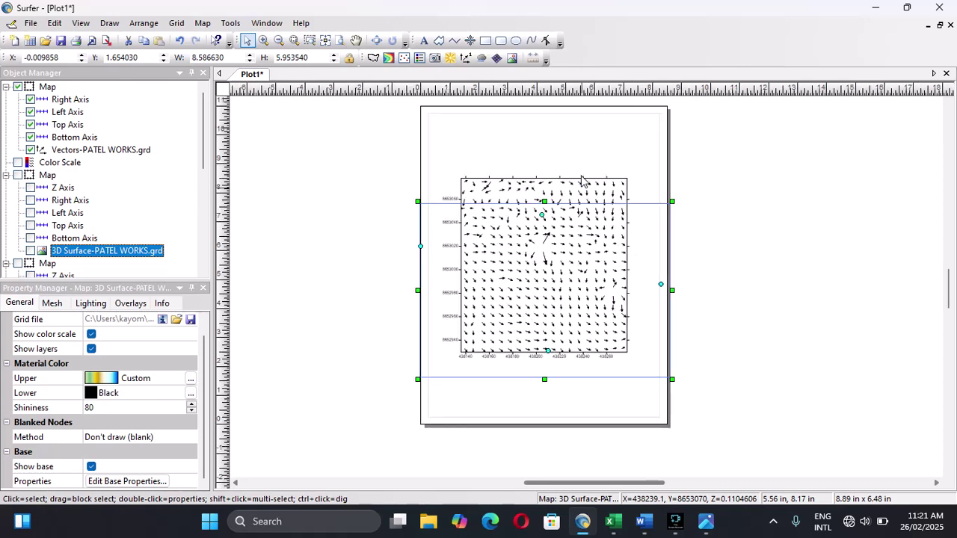
pyautogui.scroll(3, 582, 180)
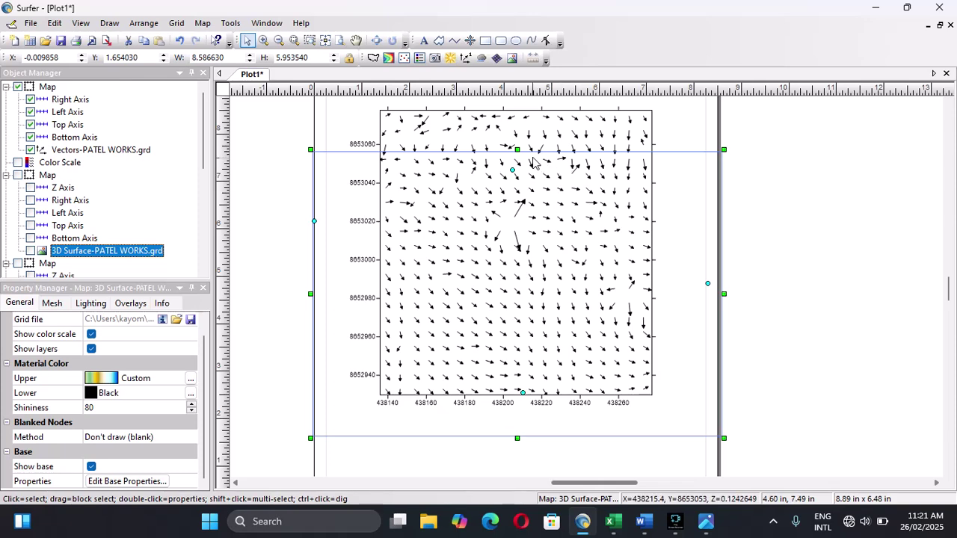
pyautogui.scroll(-1, 560, 171)
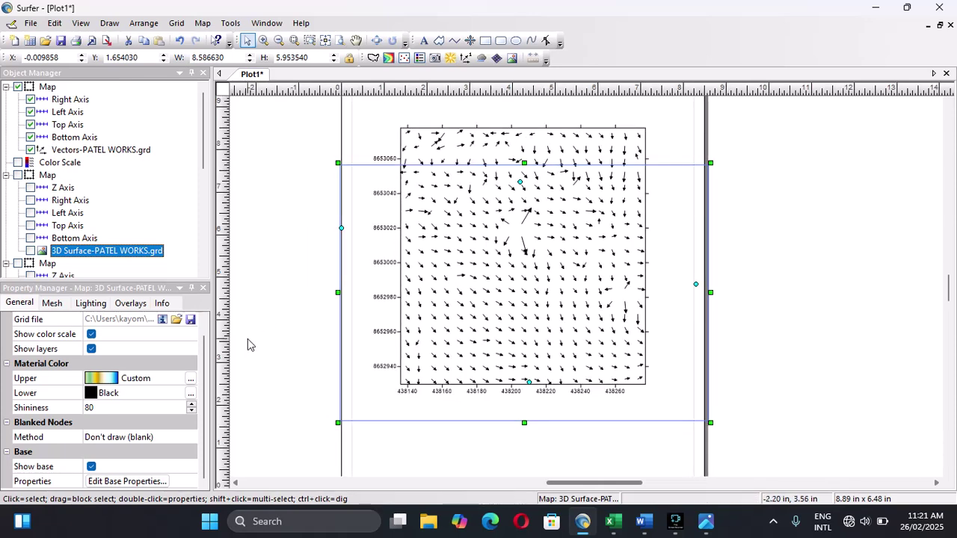
pyautogui.click(441, 220)
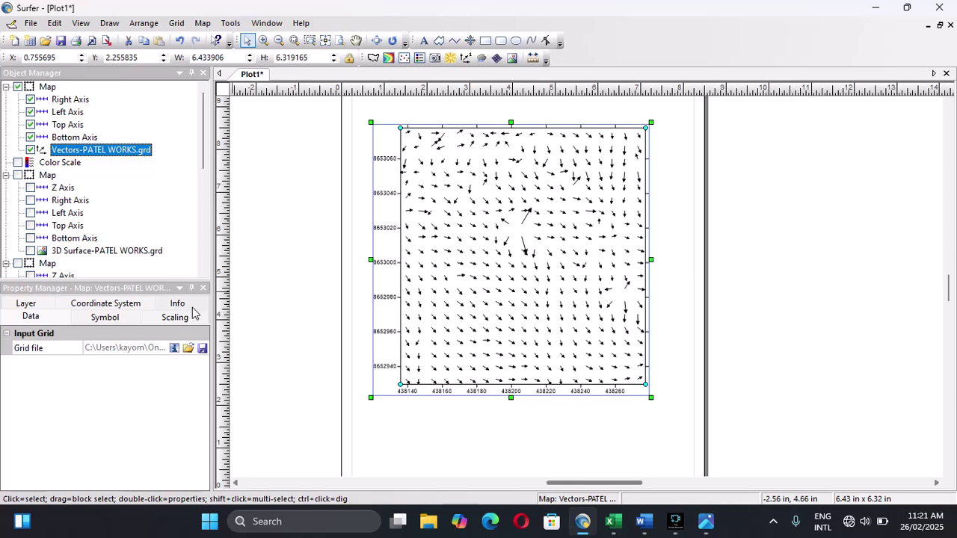
pyautogui.click(136, 320)
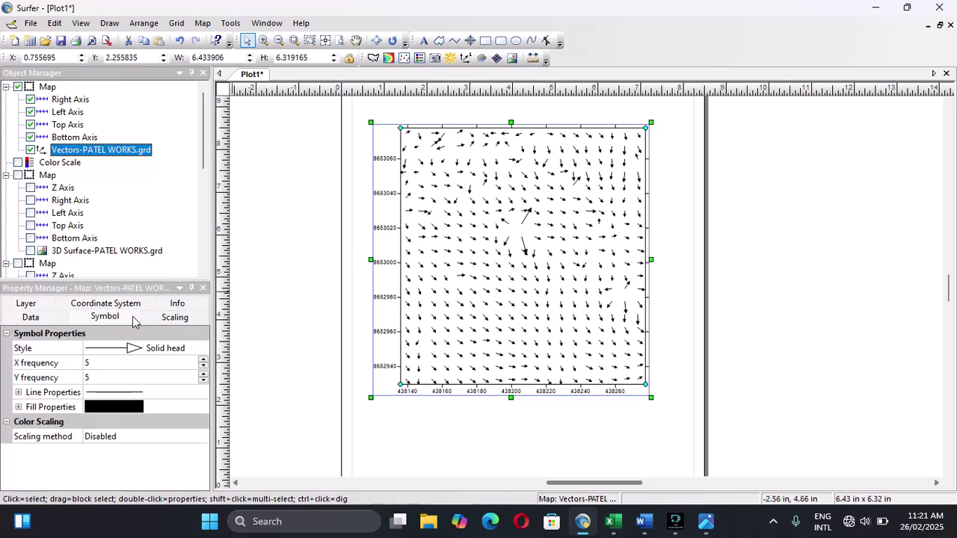
pyautogui.click(165, 350)
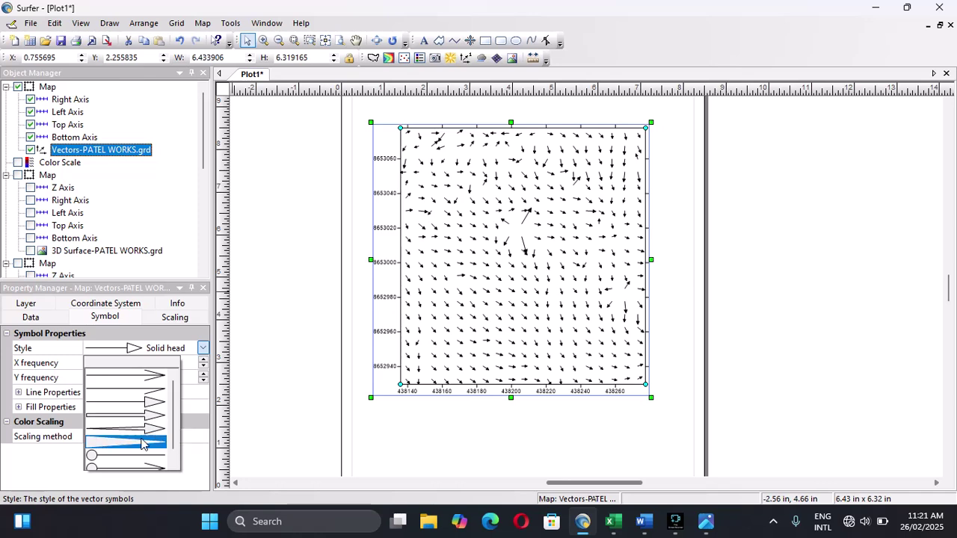
pyautogui.click(152, 379)
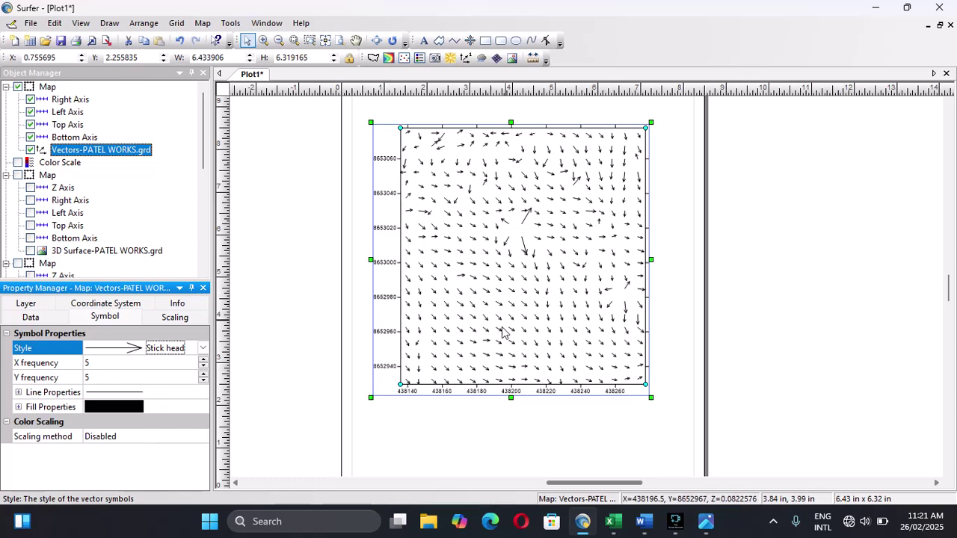
pyautogui.click(463, 439)
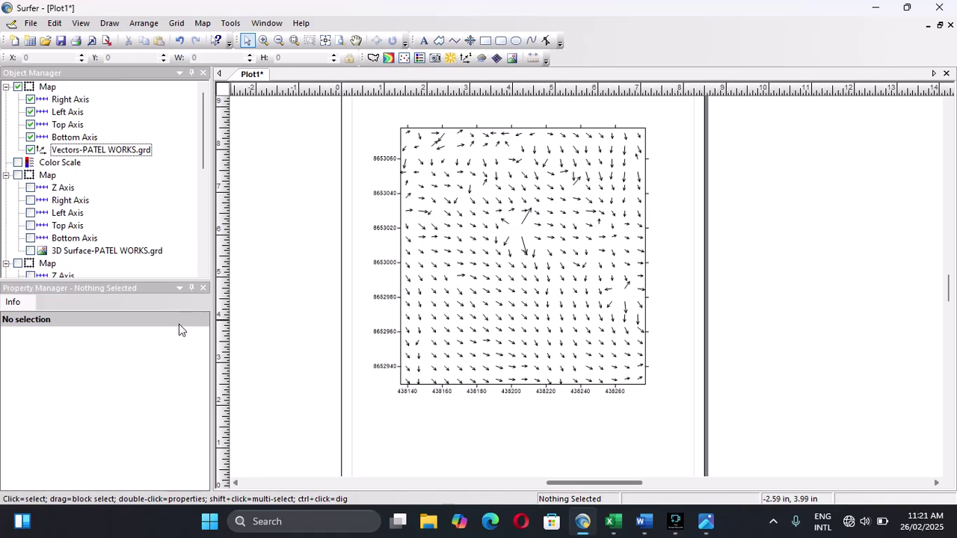
# Review the vector layer's input grid, scaling, magnitude, shaft and head length, and coordinate system settings, leaving the layer deselected.
pyautogui.click(408, 318)
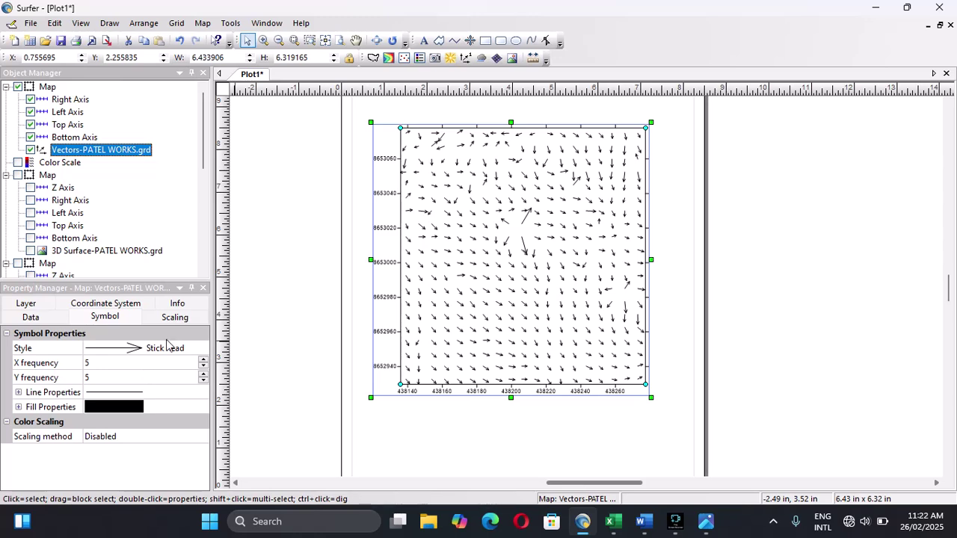
pyautogui.click(31, 317)
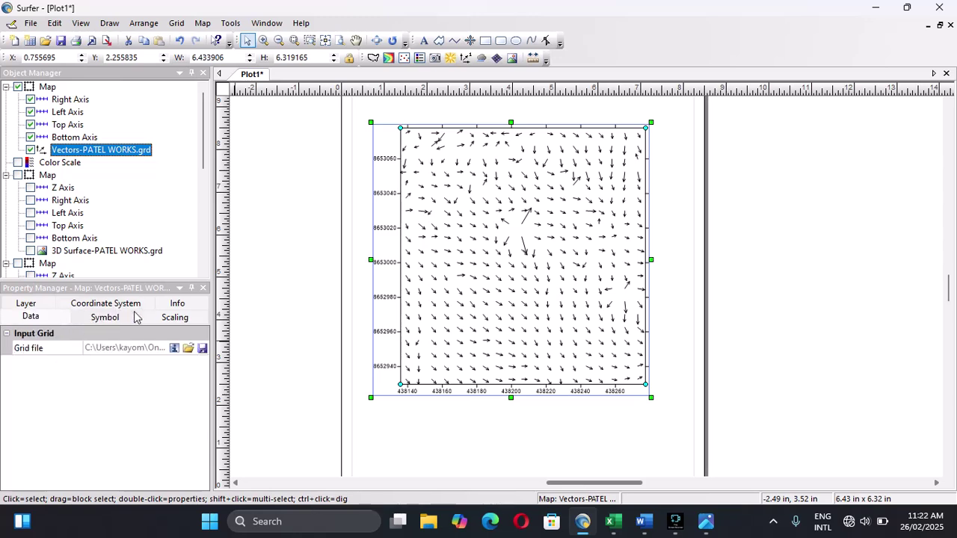
pyautogui.click(177, 318)
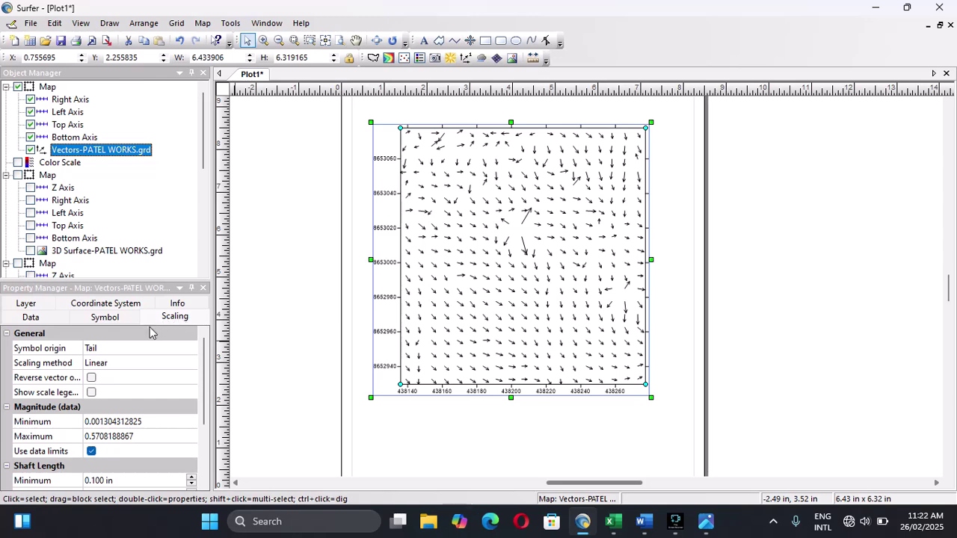
pyautogui.scroll(-3, 109, 362)
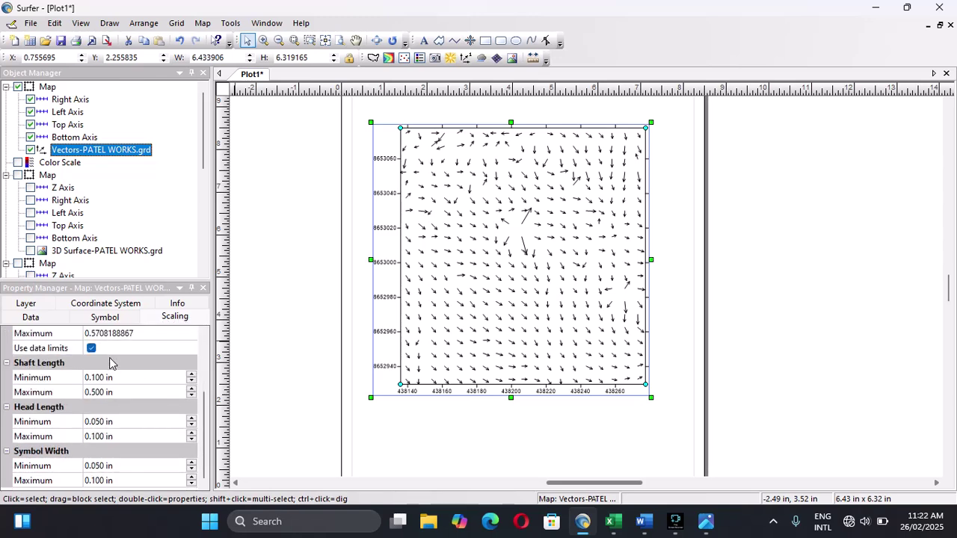
pyautogui.scroll(3, 109, 363)
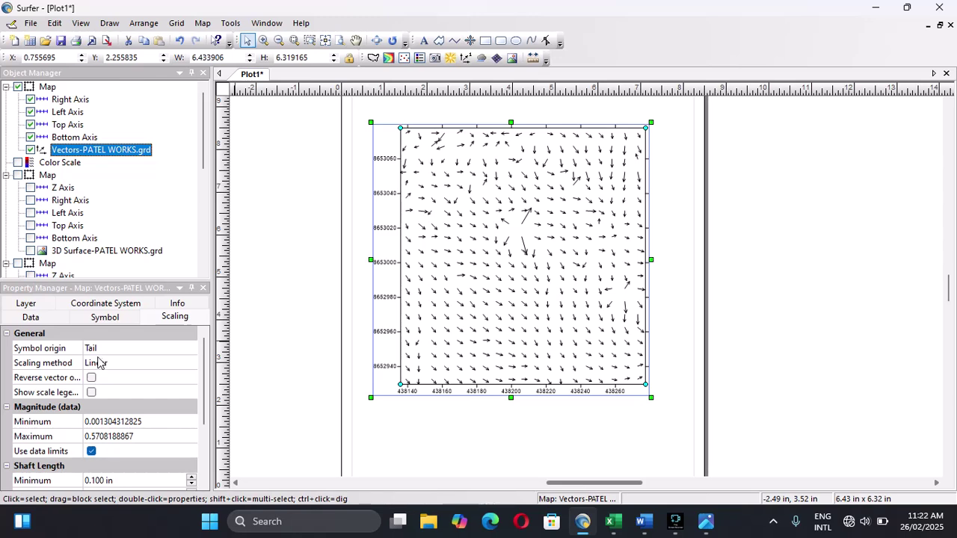
pyautogui.click(25, 320)
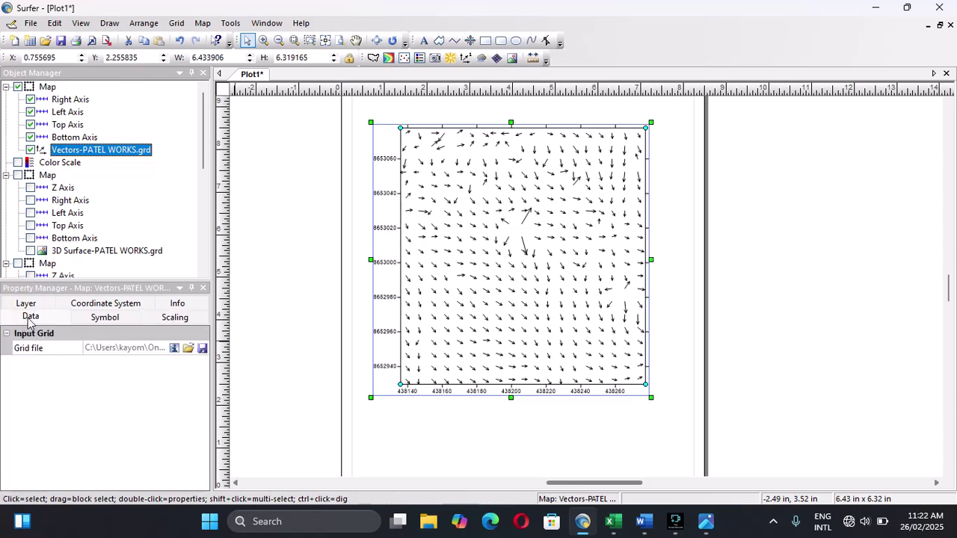
pyautogui.click(178, 316)
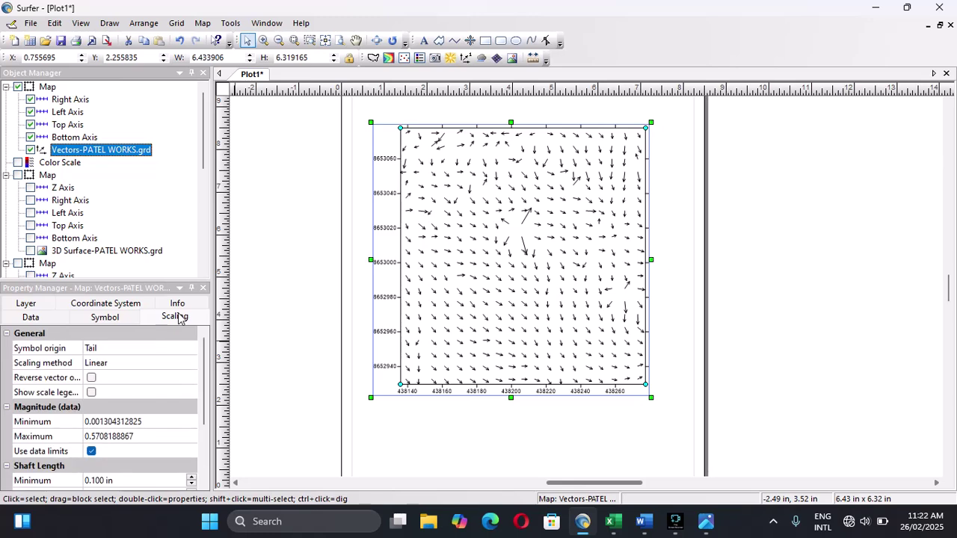
pyautogui.click(109, 304)
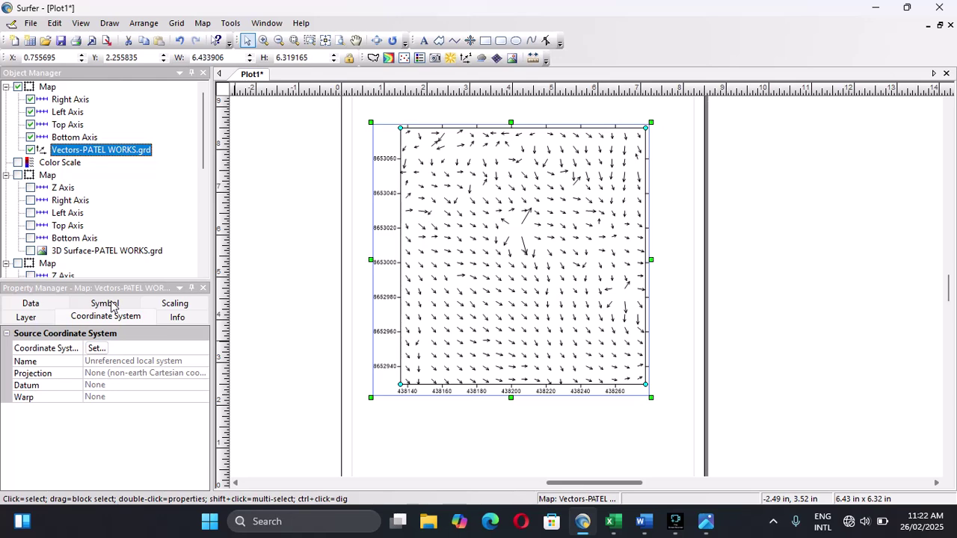
pyautogui.click(172, 303)
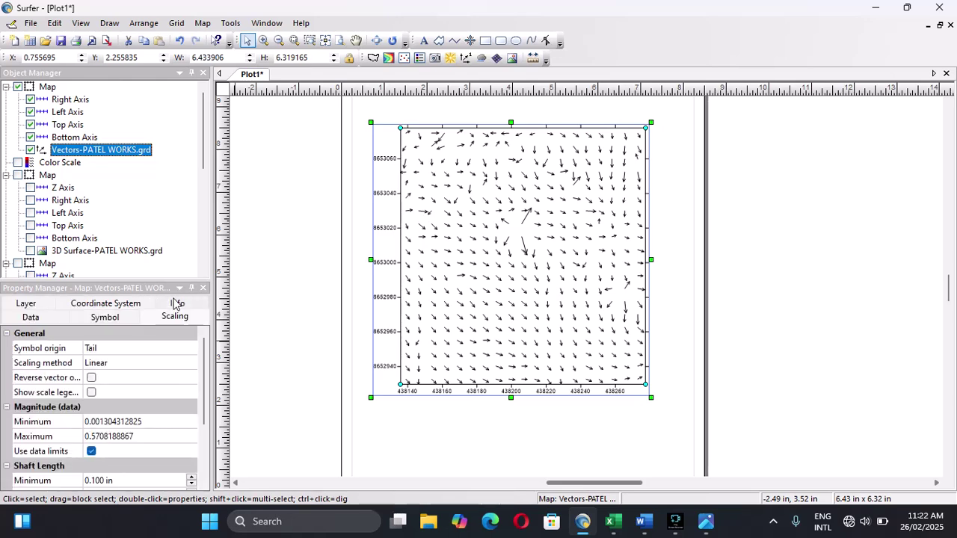
pyautogui.click(112, 303)
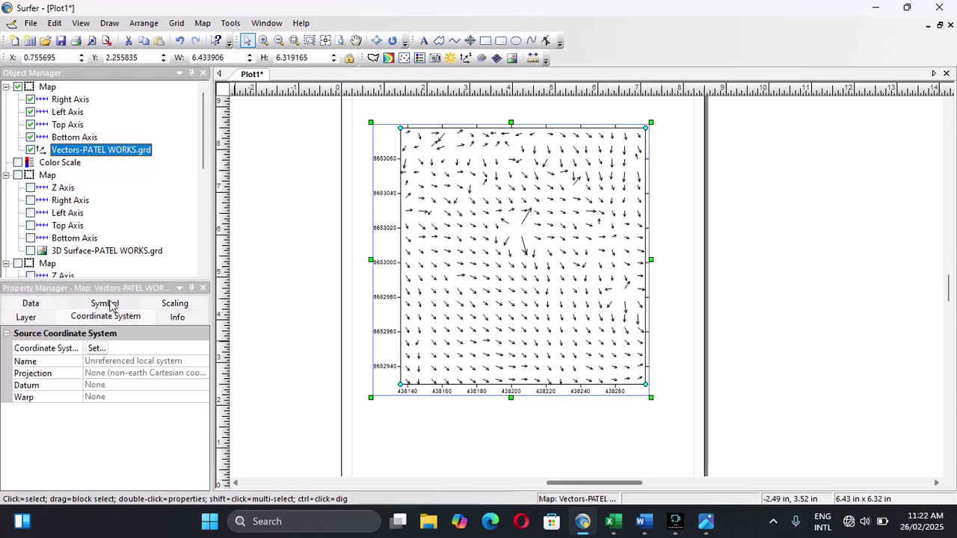
pyautogui.click(46, 304)
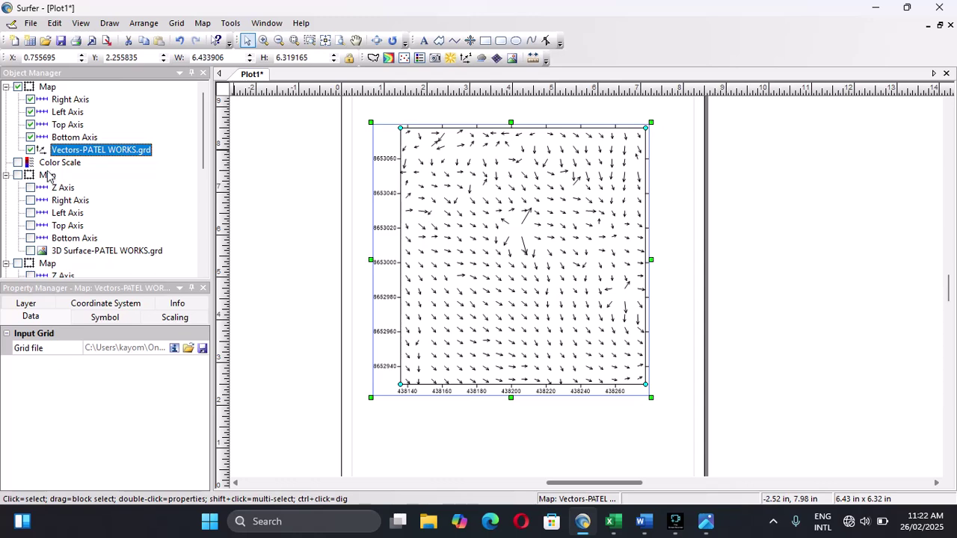
pyautogui.press('Escape')
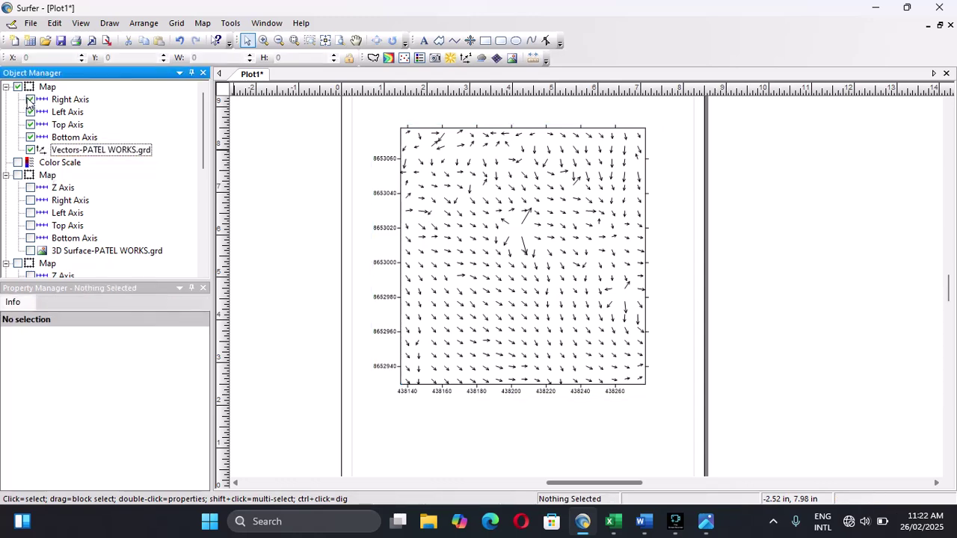
# Hide the vector map's right, left, top and bottom axes together with its PATEL WORKS vector layer.
pyautogui.click(30, 100)
pyautogui.click(30, 112)
pyautogui.click(30, 125)
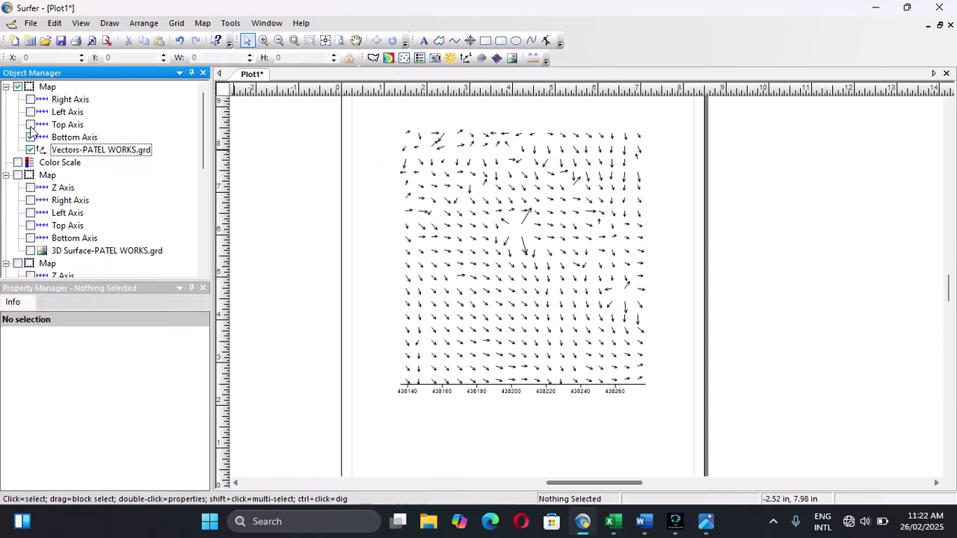
pyautogui.click(30, 138)
pyautogui.click(29, 151)
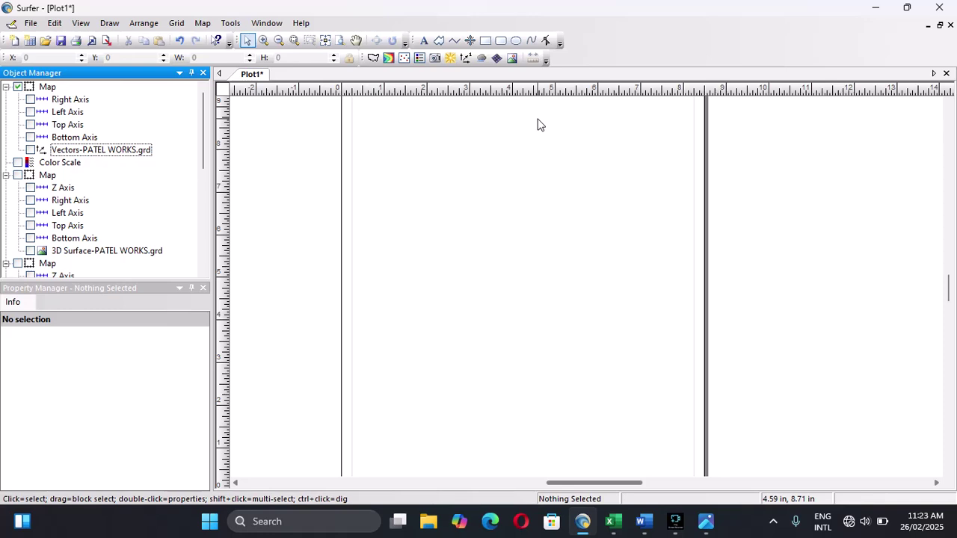
# Create a new shaded relief map from the PATEL WORKS grid file.
pyautogui.click(449, 59)
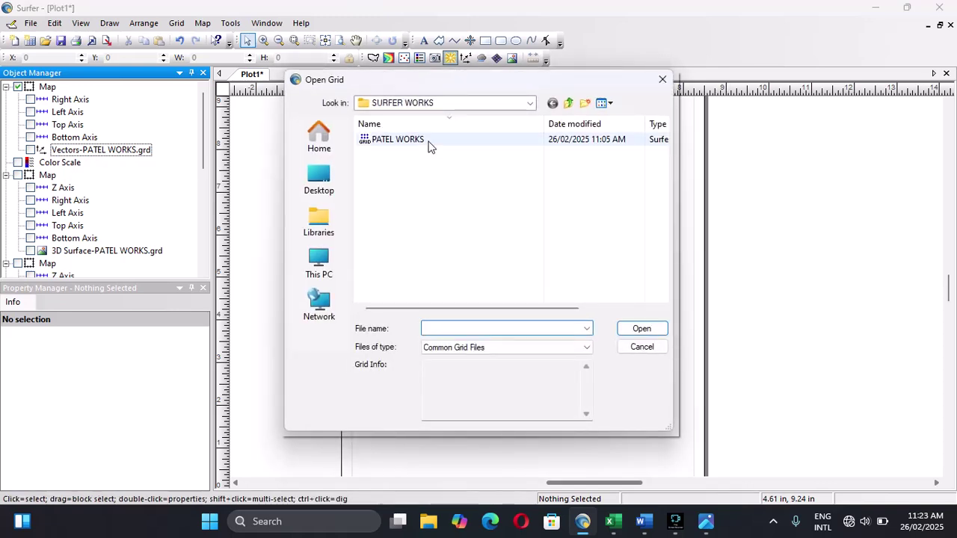
pyautogui.click(434, 142)
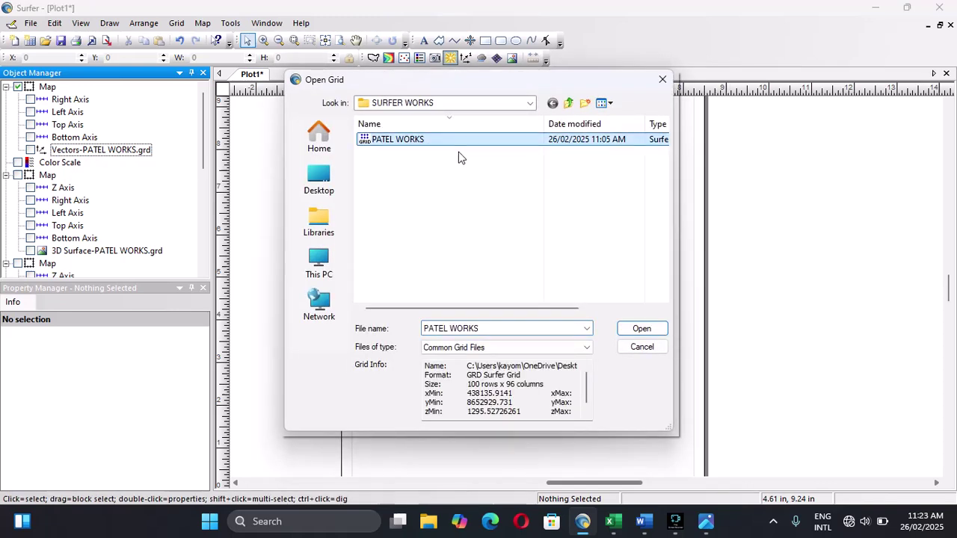
pyautogui.click(641, 329)
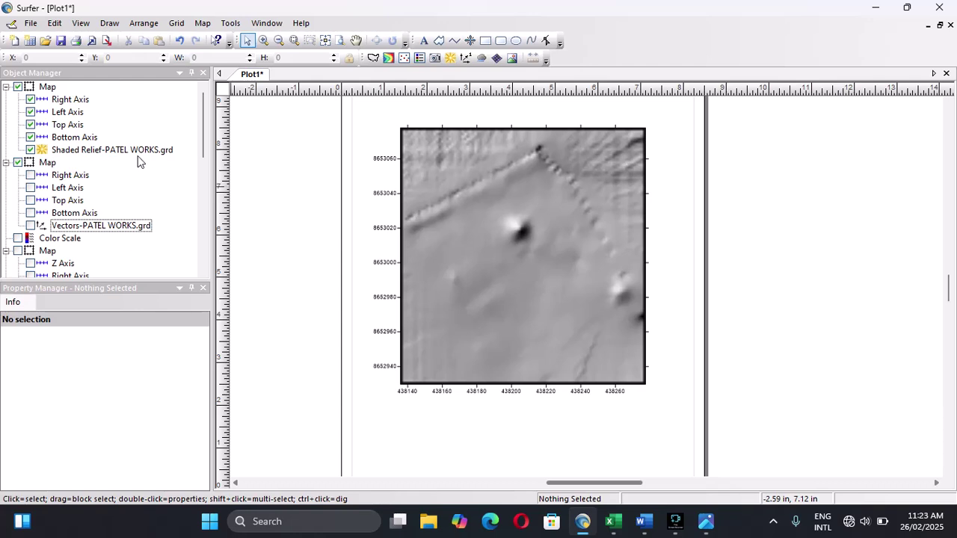
# Review the shaded relief layer's relief parameters, colormap, light angles, missing data, layer opacity and coordinate system settings.
pyautogui.click(530, 218)
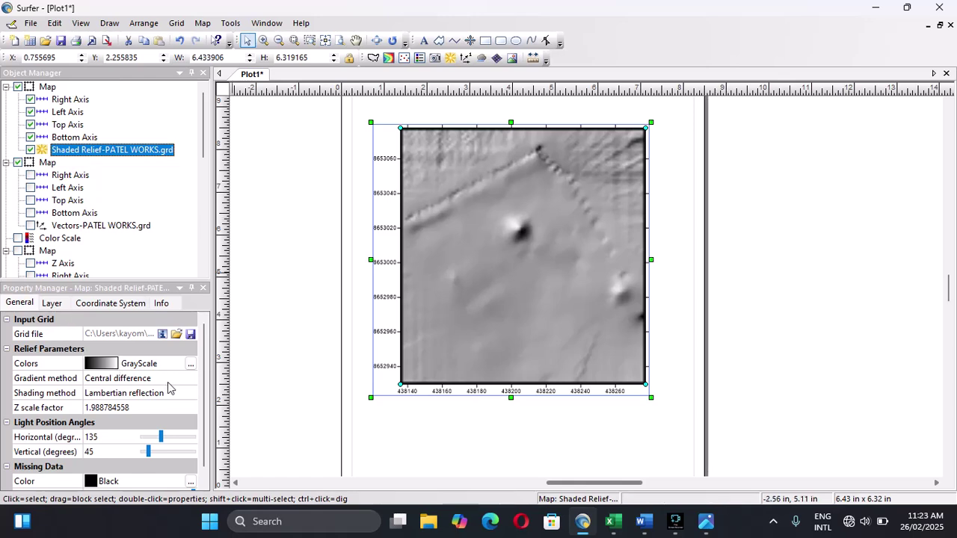
pyautogui.scroll(-1, 137, 390)
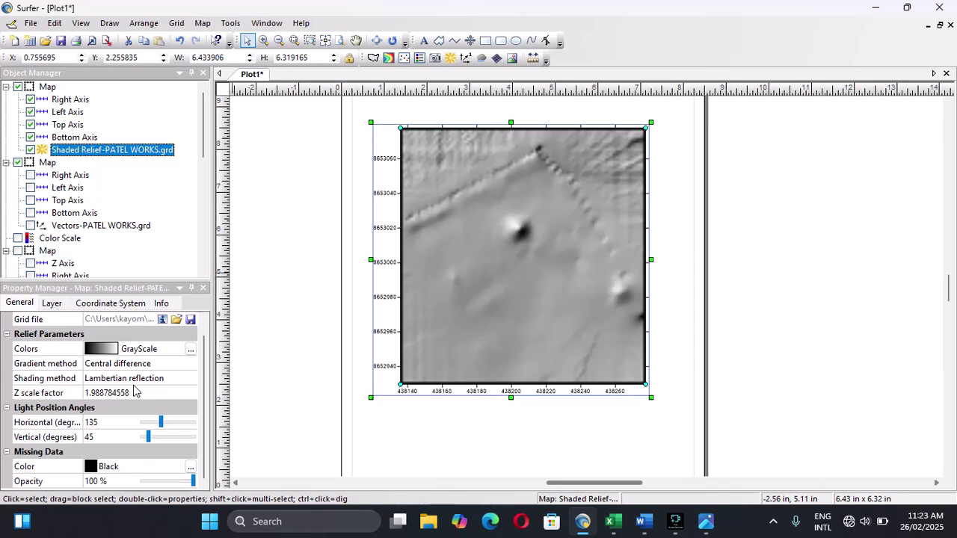
pyautogui.scroll(1, 147, 372)
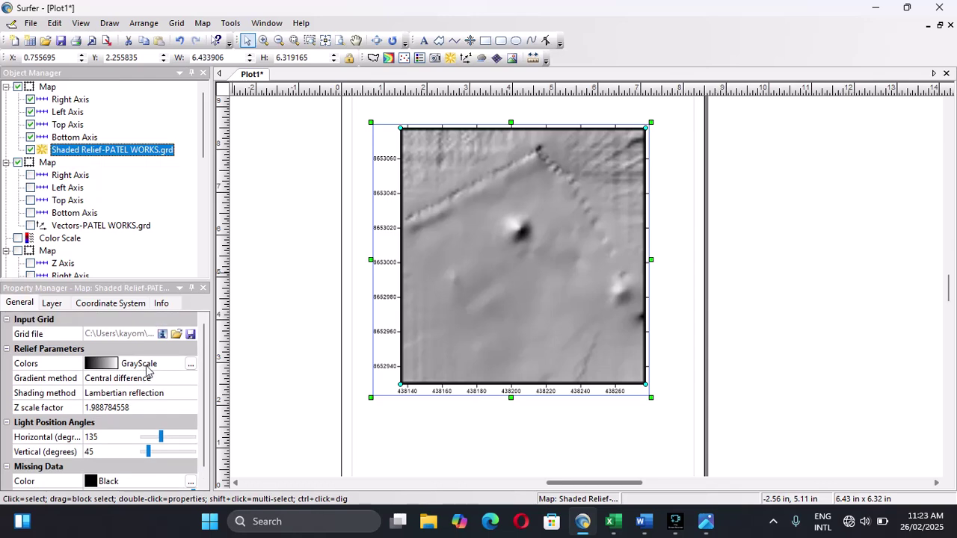
pyautogui.click(190, 364)
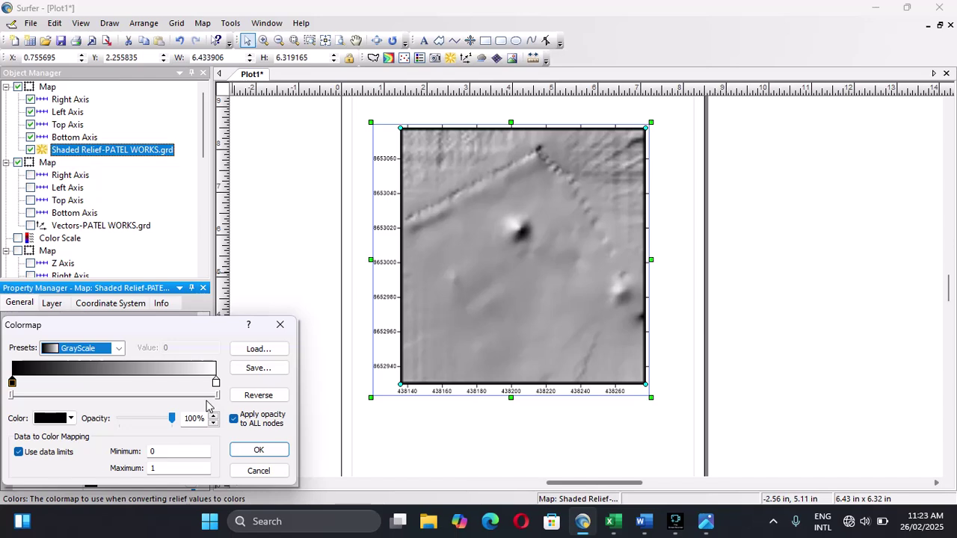
pyautogui.click(279, 324)
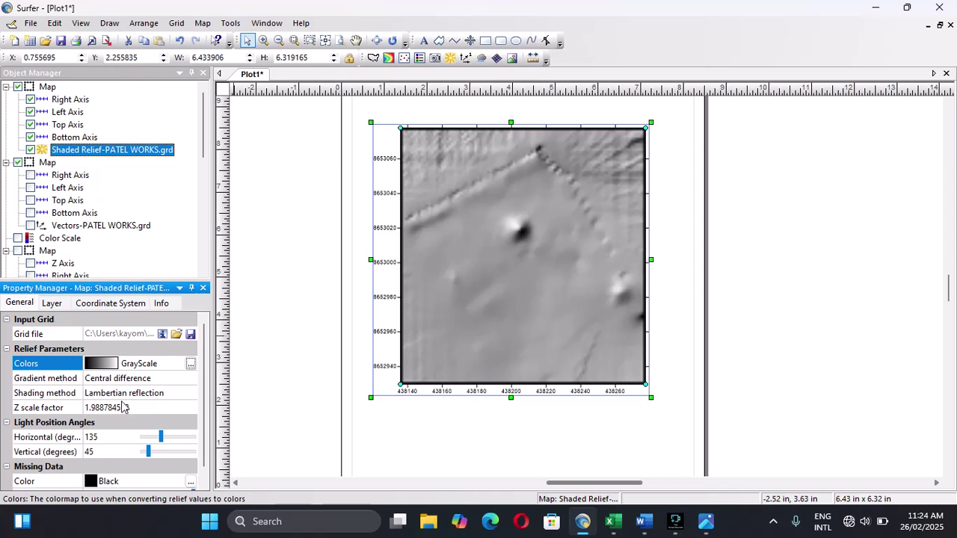
pyautogui.scroll(-1, 156, 386)
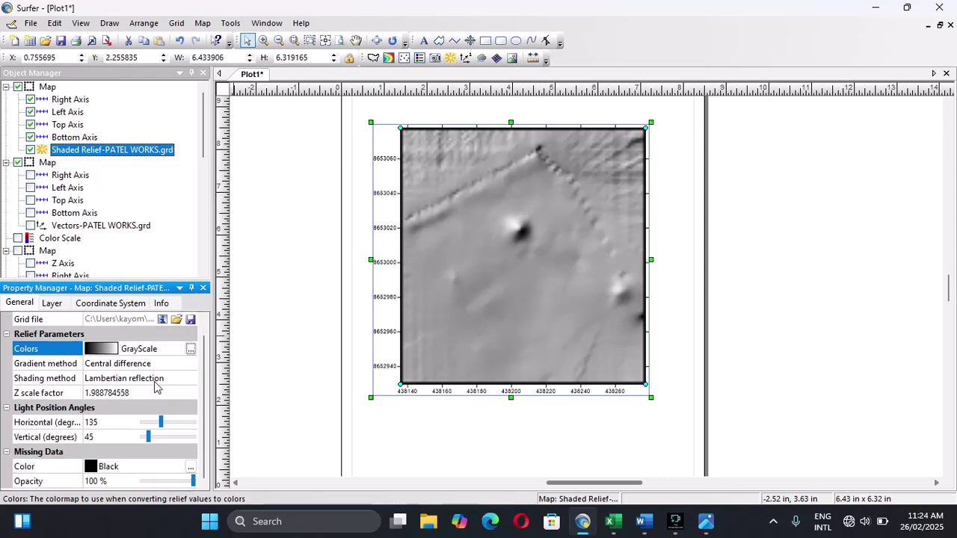
pyautogui.scroll(1, 154, 386)
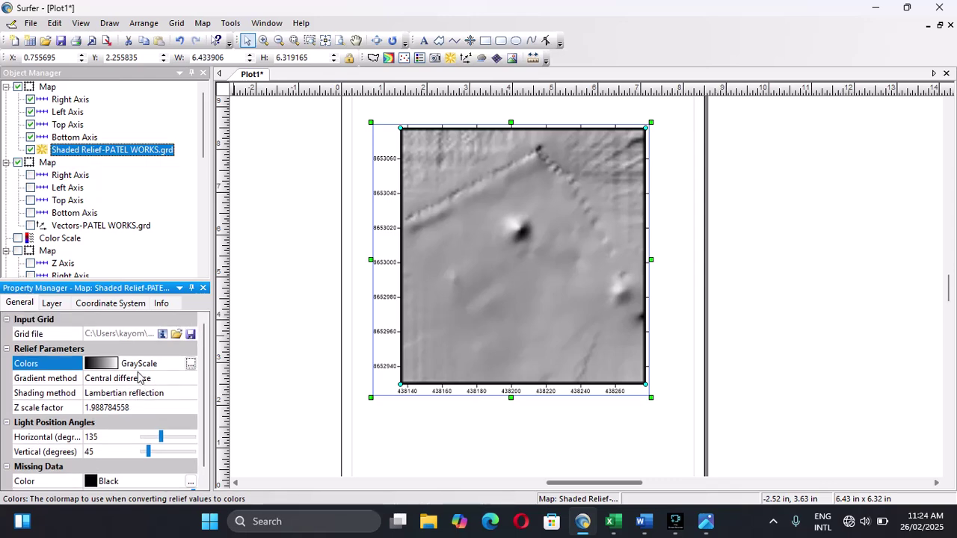
pyautogui.click(63, 307)
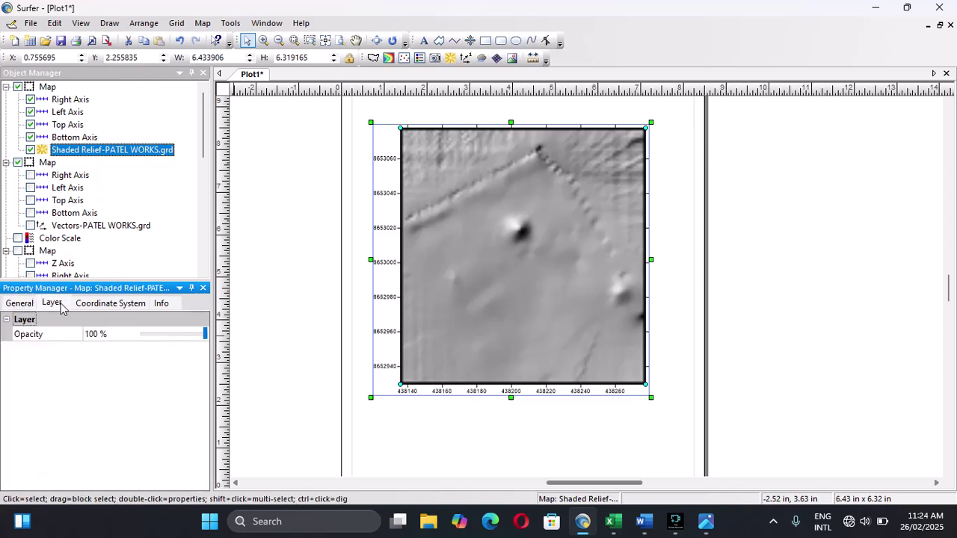
pyautogui.click(126, 308)
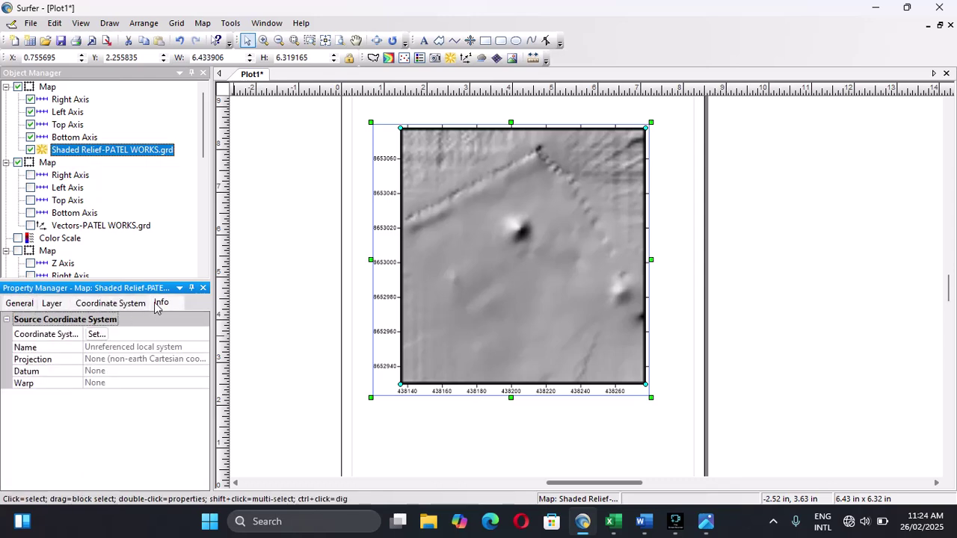
pyautogui.click(158, 305)
pyautogui.click(31, 307)
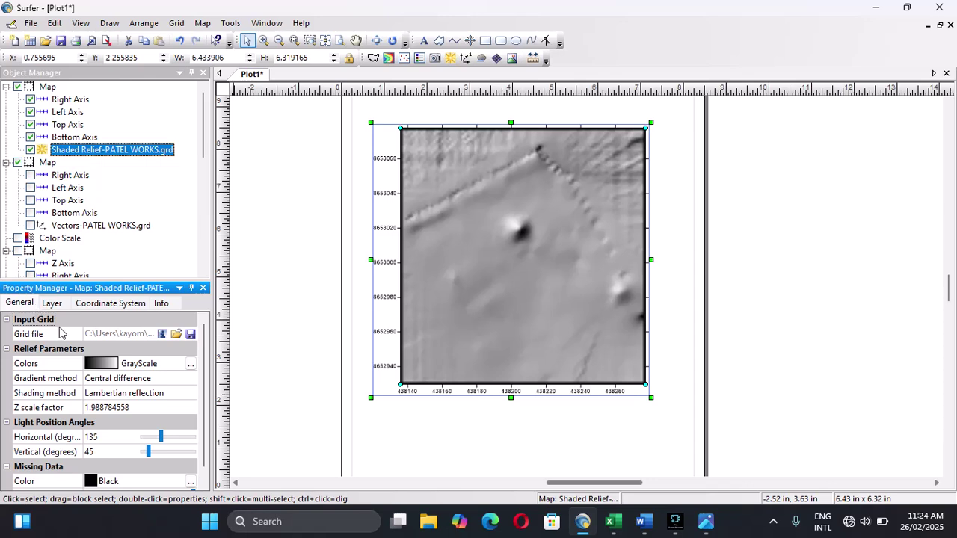
# Review the shaded relief layer's GrayScale colormap, relief parameters, light position angles and attribute information once more.
pyautogui.scroll(-1, 60, 329)
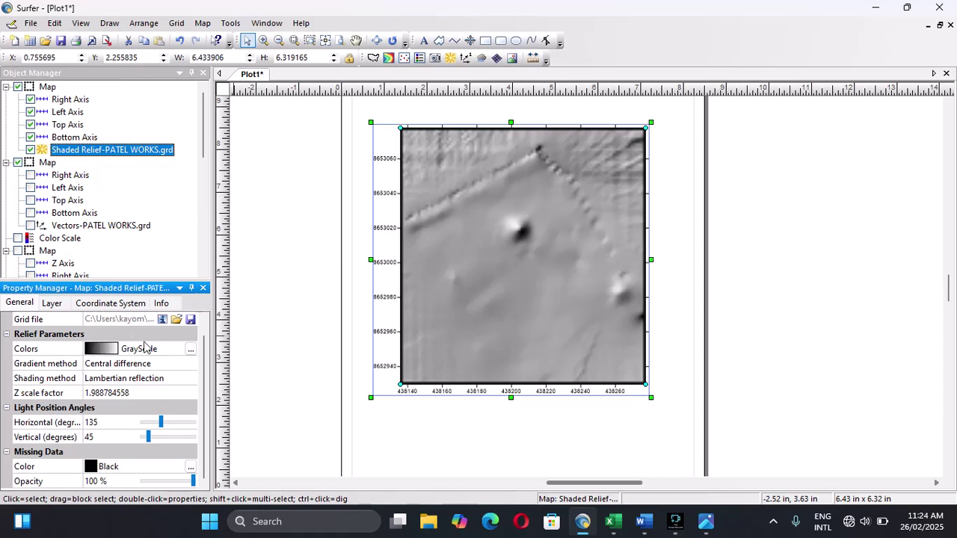
pyautogui.click(192, 351)
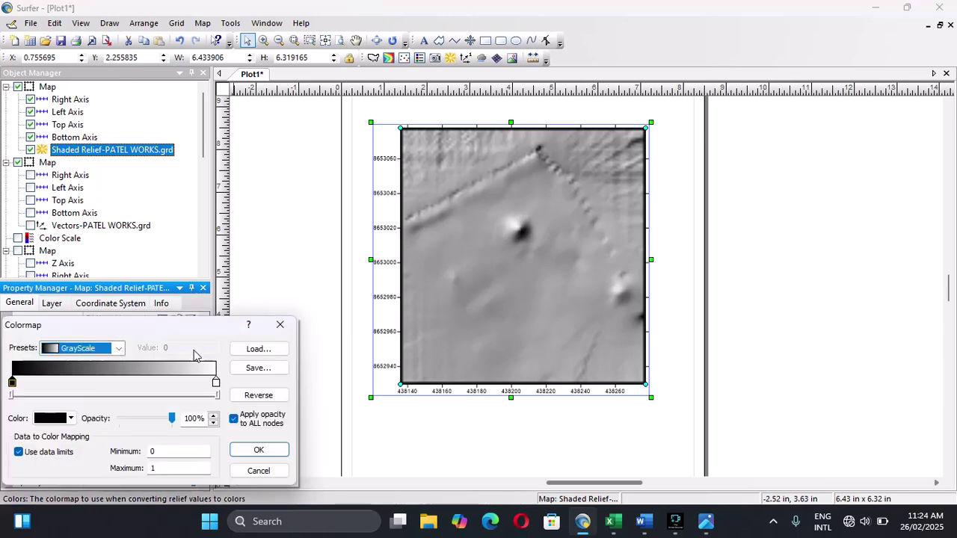
pyautogui.click(282, 326)
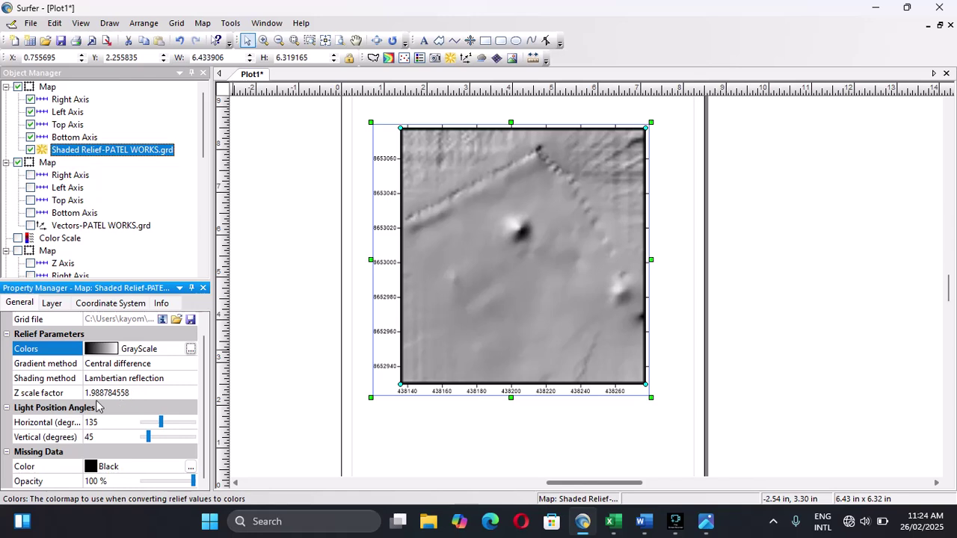
pyautogui.scroll(1, 90, 400)
pyautogui.scroll(-1, 90, 400)
pyautogui.scroll(1, 87, 398)
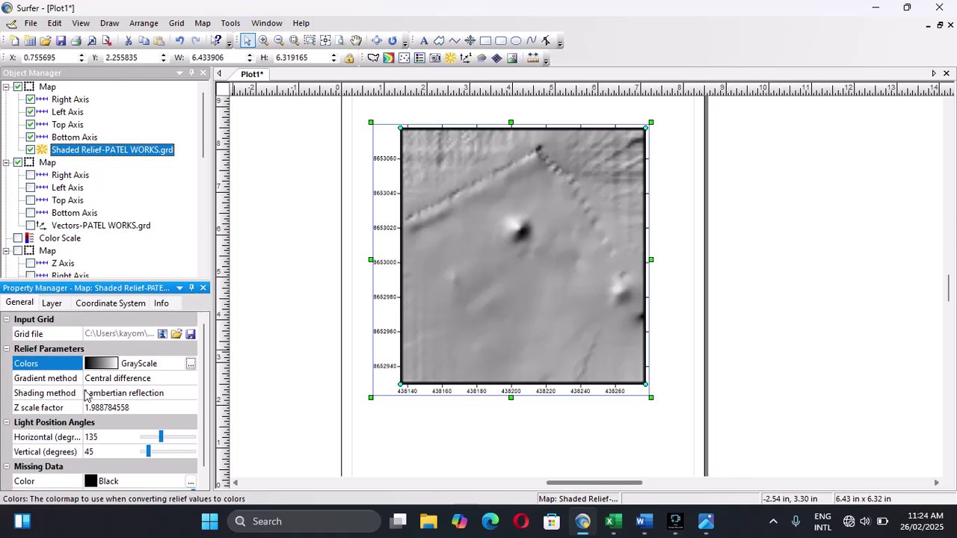
pyautogui.click(160, 303)
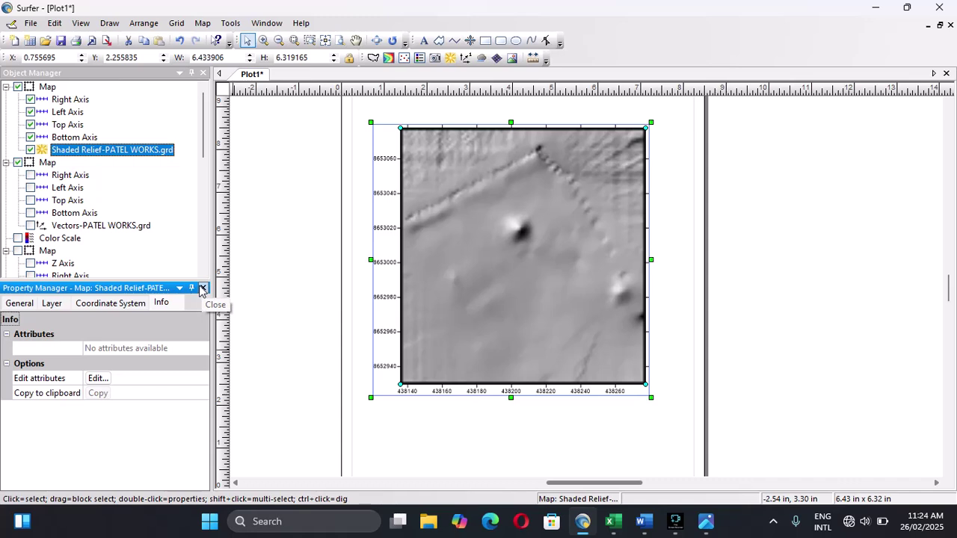
# Hide the shaded relief map together with its right, left, top and bottom axes and its PATEL WORKS shaded relief layer.
pyautogui.click(17, 87)
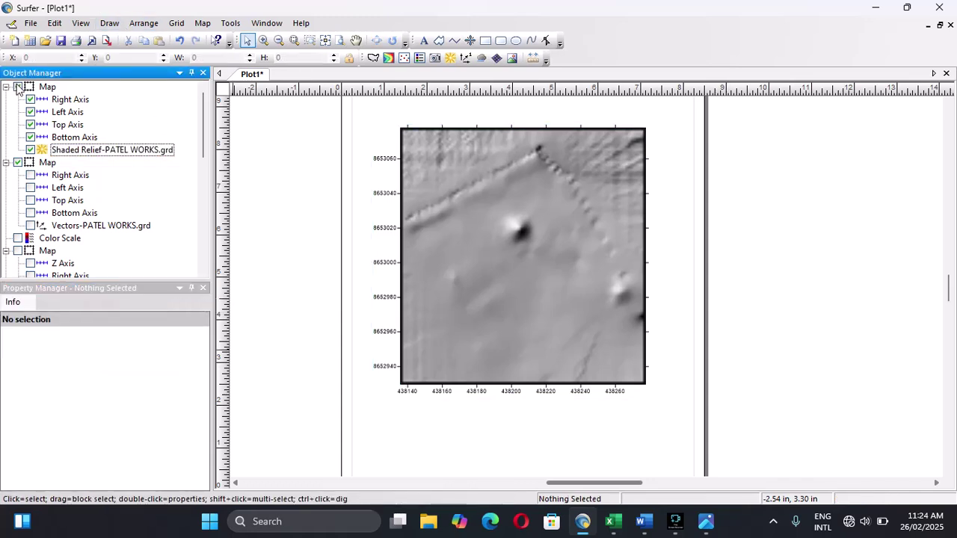
pyautogui.click(18, 87)
pyautogui.click(30, 100)
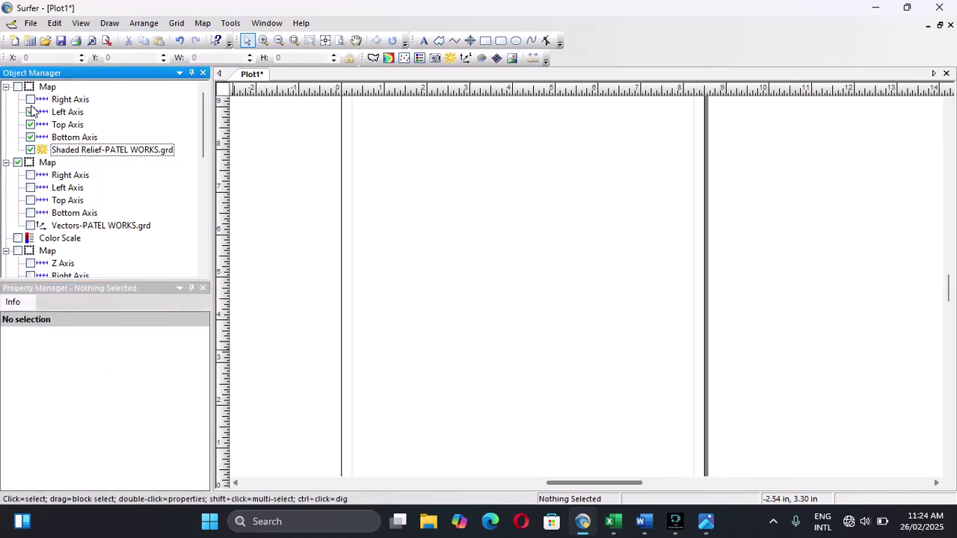
pyautogui.click(30, 112)
pyautogui.click(30, 124)
pyautogui.click(29, 125)
pyautogui.click(30, 137)
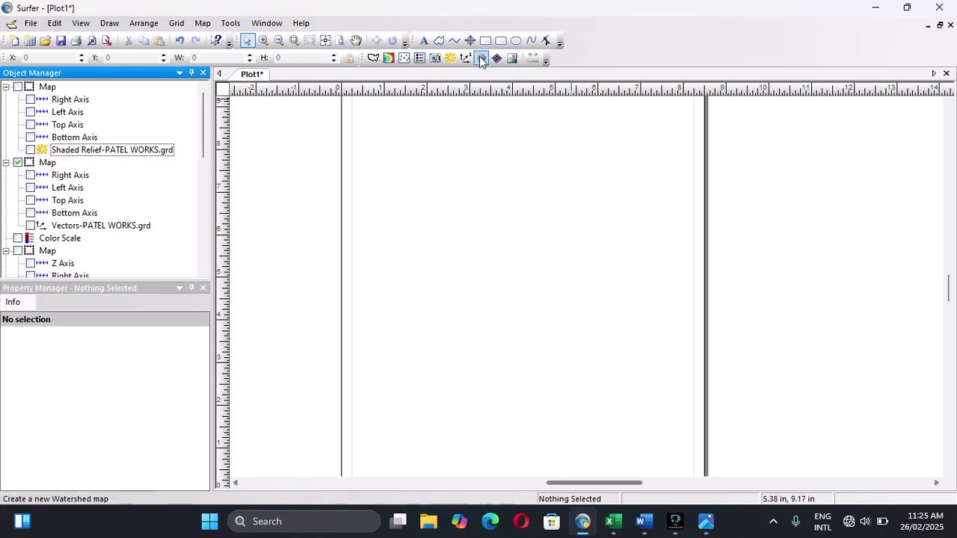
# Create a new image map from the PATEL WORKS grid file.
pyautogui.click(439, 66)
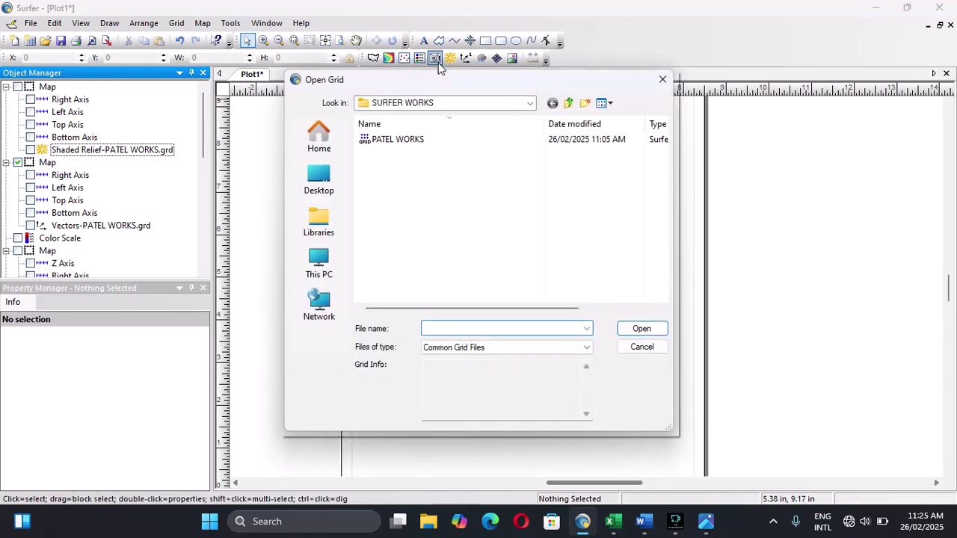
pyautogui.click(421, 142)
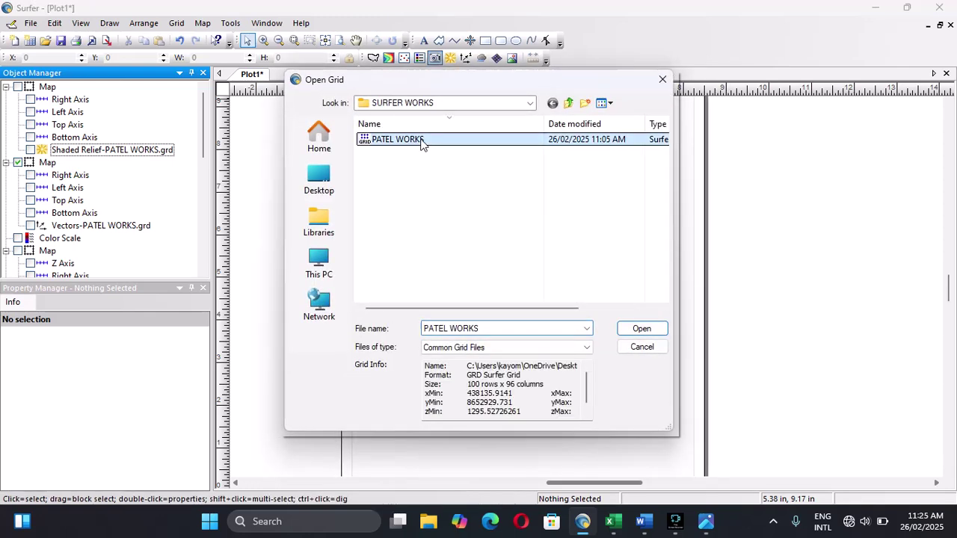
pyautogui.click(643, 329)
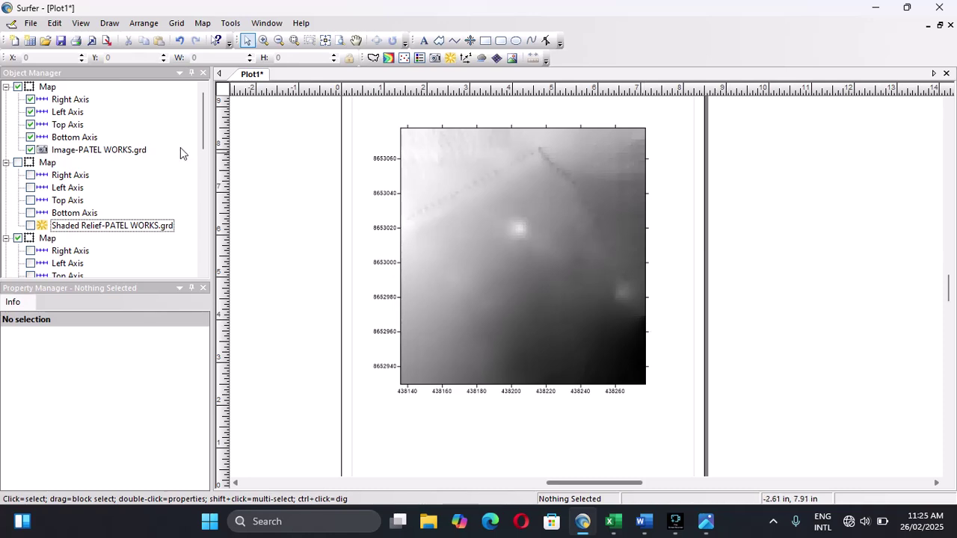
# Hide the image map's PATEL WORKS layer together with its bottom, top, left and right axes.
pyautogui.click(107, 150)
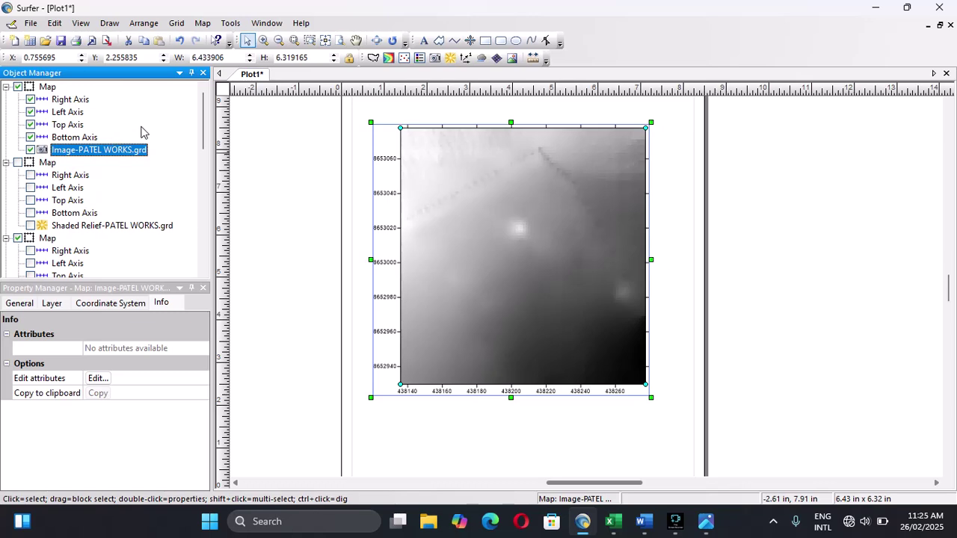
pyautogui.click(31, 150)
pyautogui.click(31, 138)
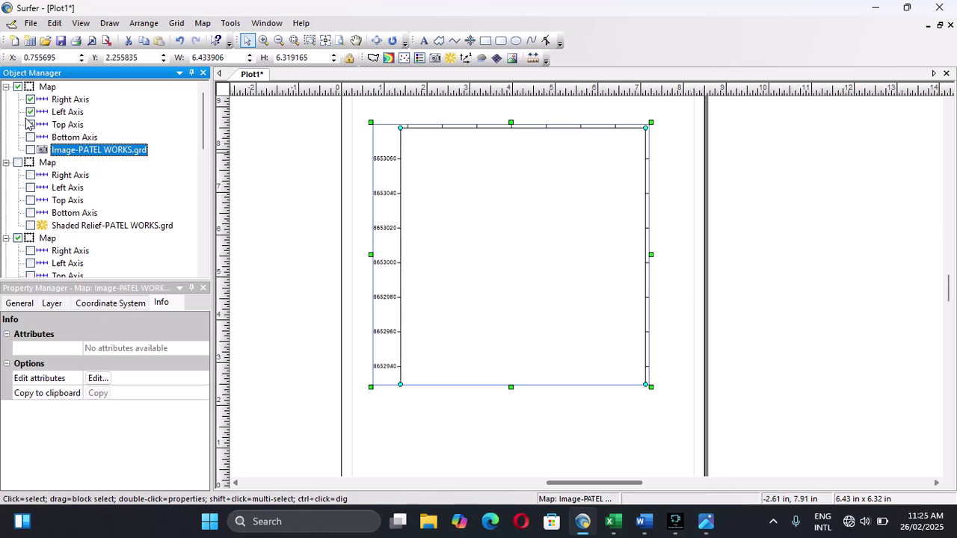
pyautogui.click(30, 124)
pyautogui.click(31, 112)
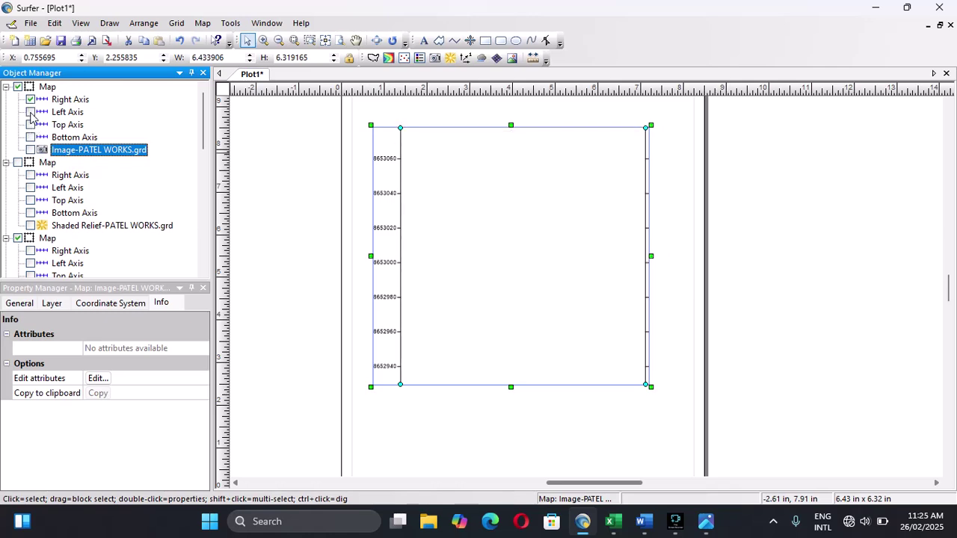
pyautogui.click(31, 99)
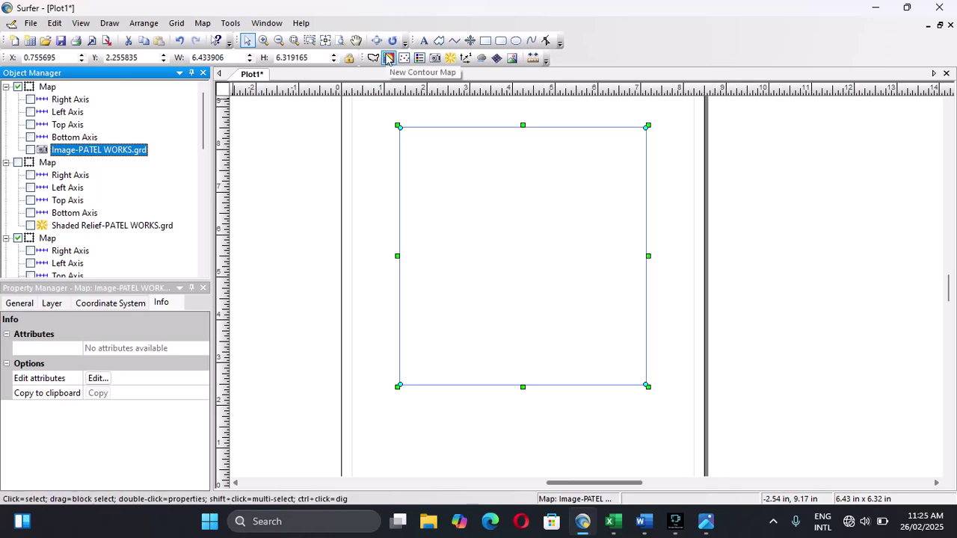
# Create a new 3D surface map from the PATEL WORKS grid file.
pyautogui.click(513, 60)
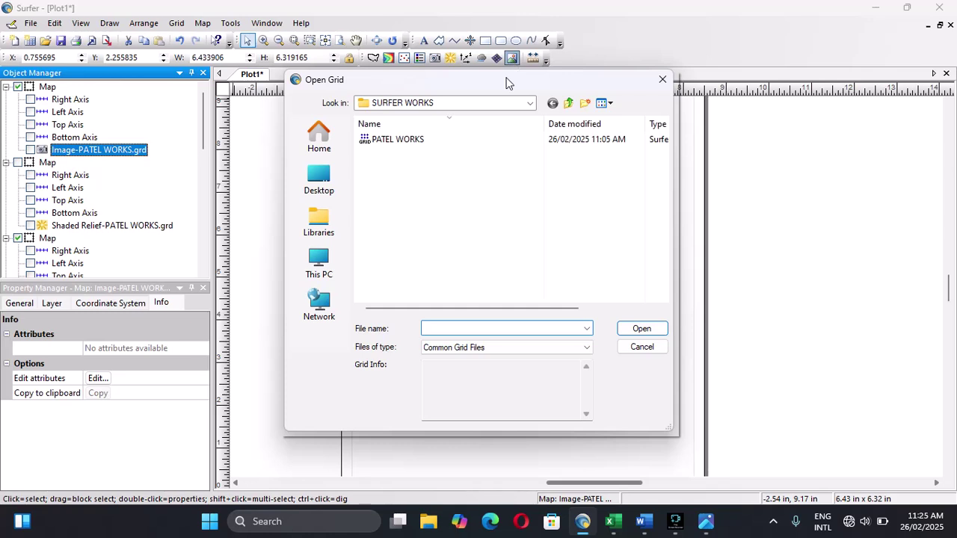
pyautogui.click(461, 143)
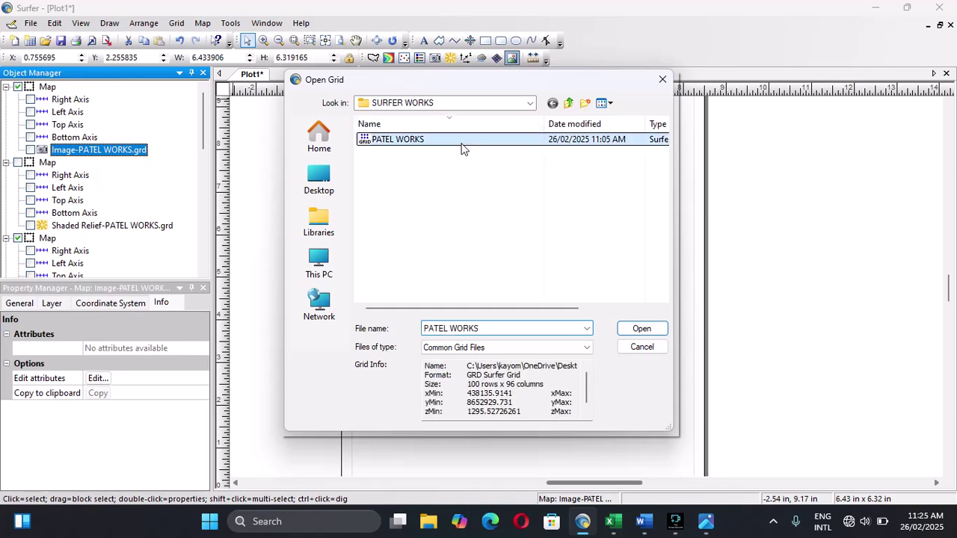
pyautogui.click(642, 329)
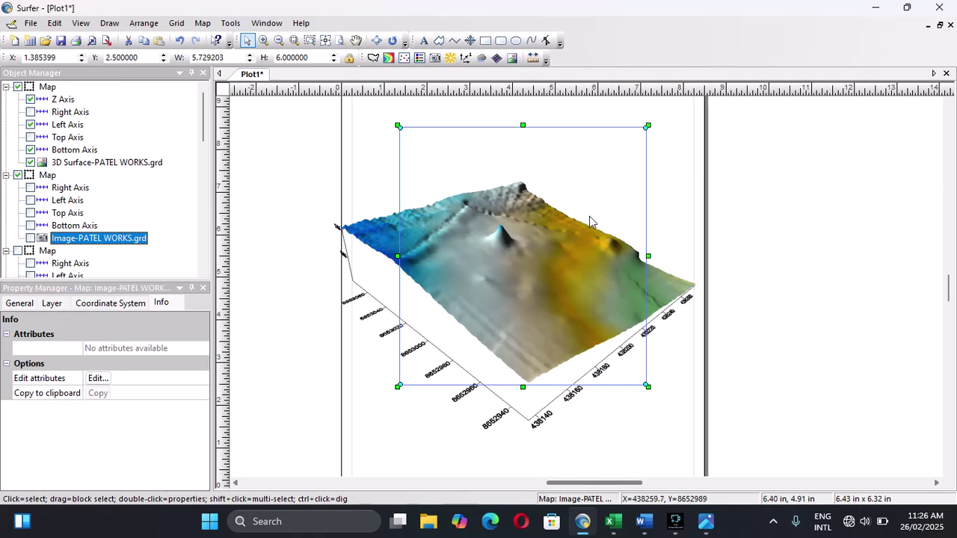
# Show the color scale and the solid base for the new 3D surface layer.
pyautogui.click(464, 291)
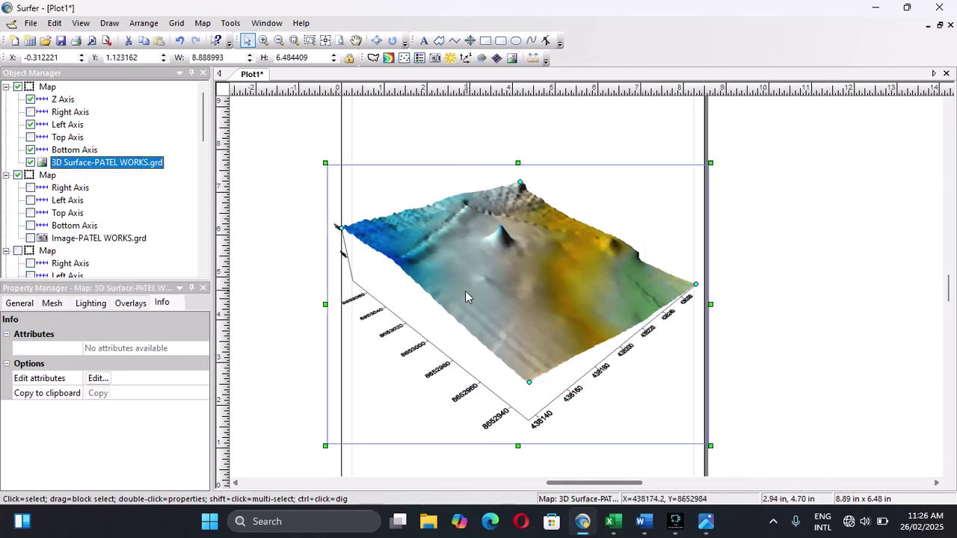
pyautogui.scroll(-2, 134, 273)
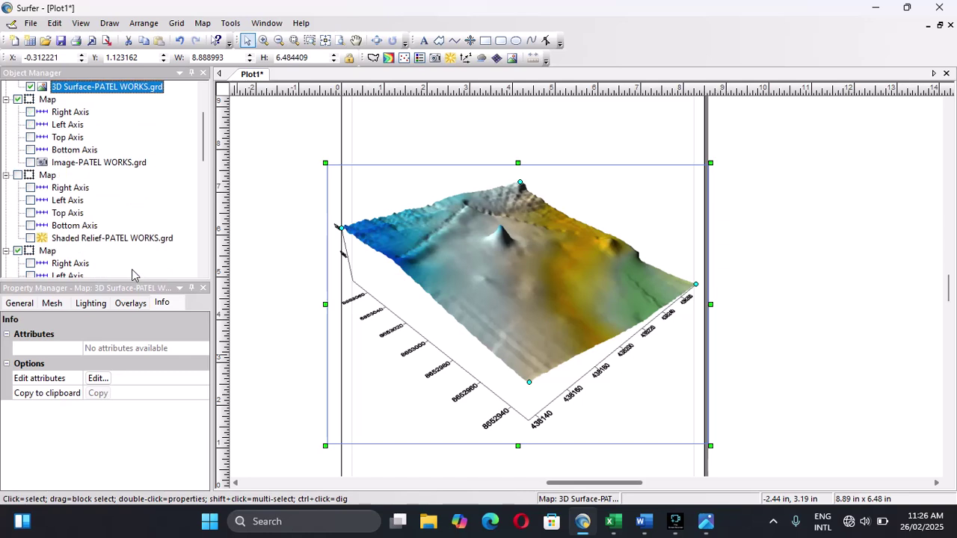
pyautogui.scroll(2, 134, 274)
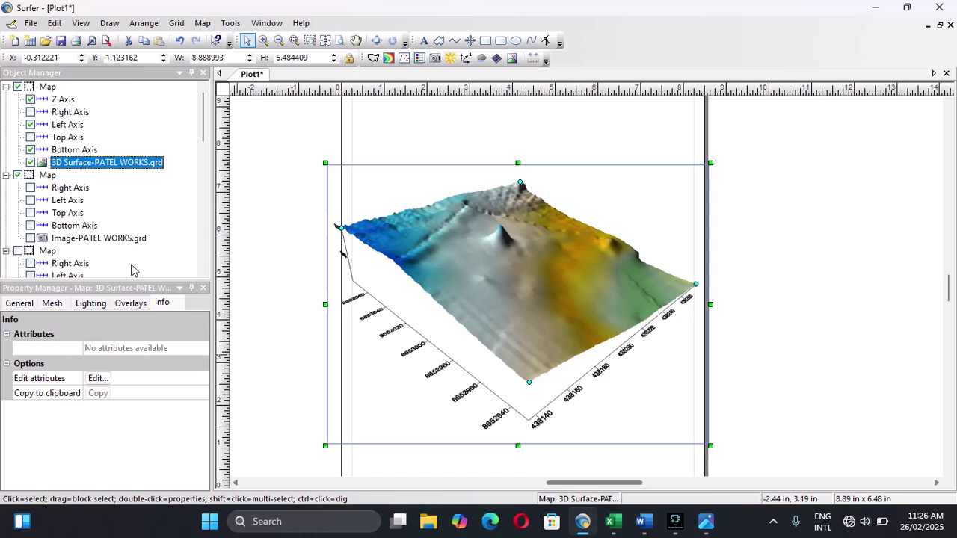
pyautogui.click(29, 306)
pyautogui.click(92, 351)
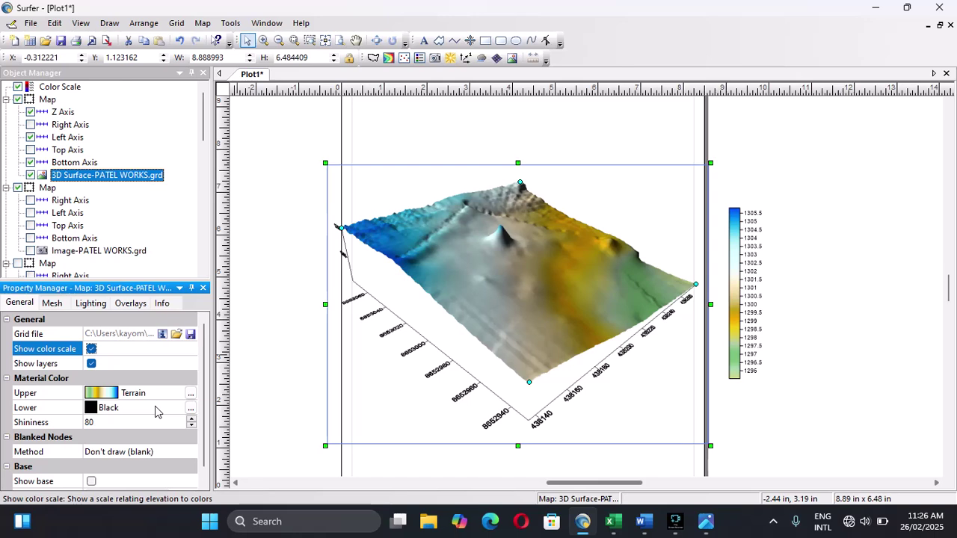
pyautogui.click(92, 481)
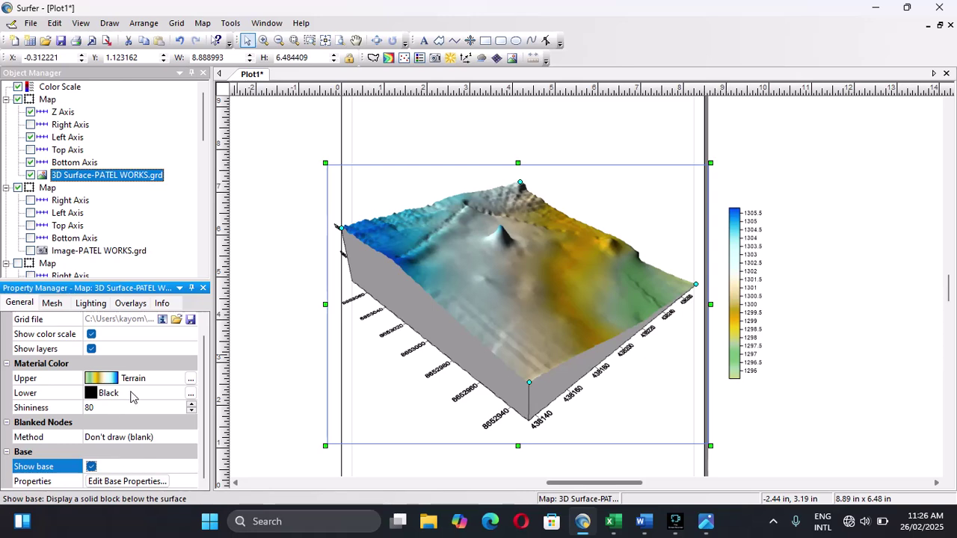
# Set the 3D surface's upper material color to the ChromaDepth colormap.
pyautogui.scroll(1, 132, 396)
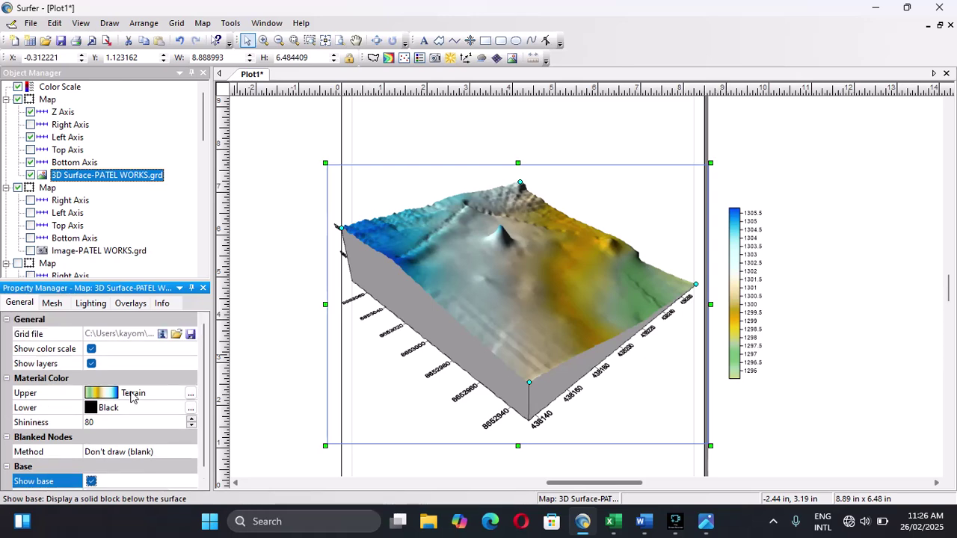
pyautogui.scroll(-1, 132, 396)
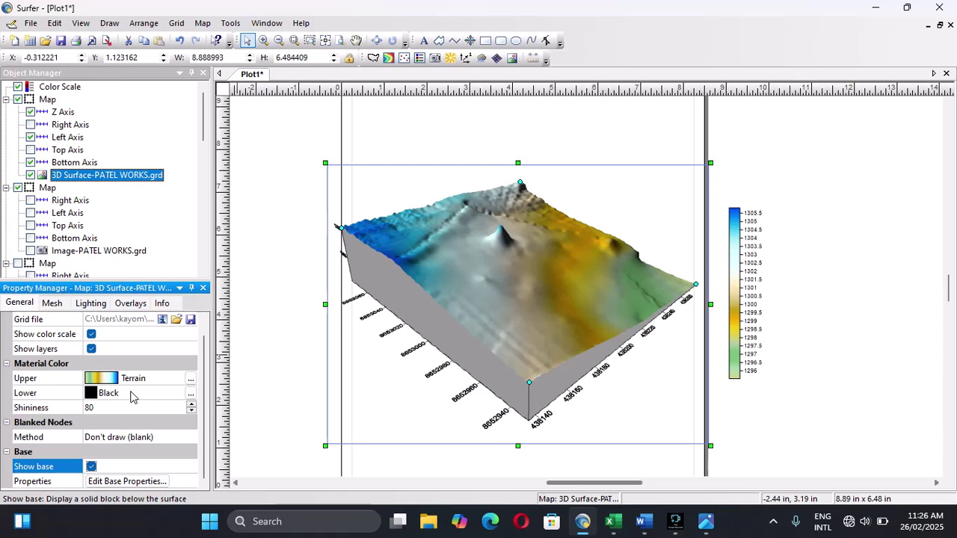
pyautogui.scroll(1, 132, 396)
pyautogui.scroll(-1, 132, 396)
pyautogui.scroll(1, 136, 406)
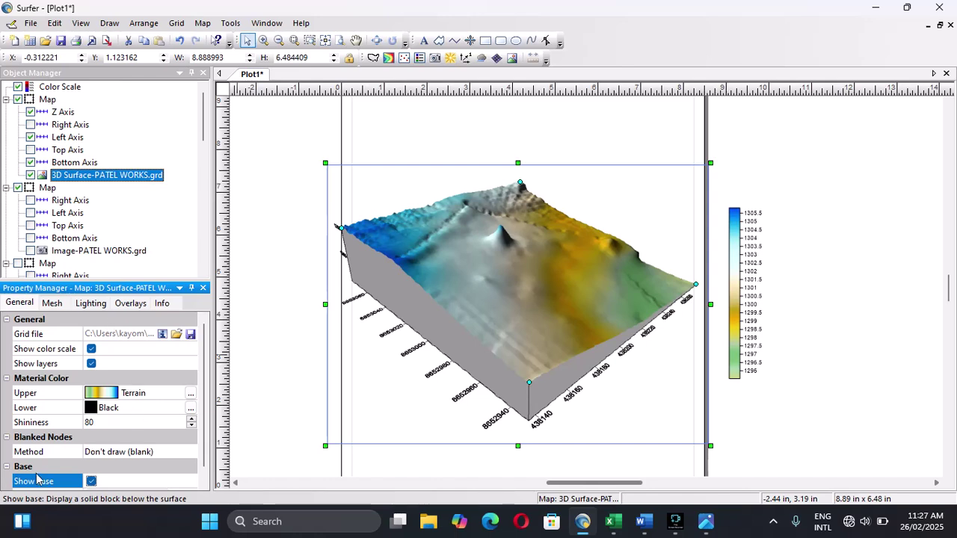
pyautogui.click(167, 398)
pyautogui.click(168, 398)
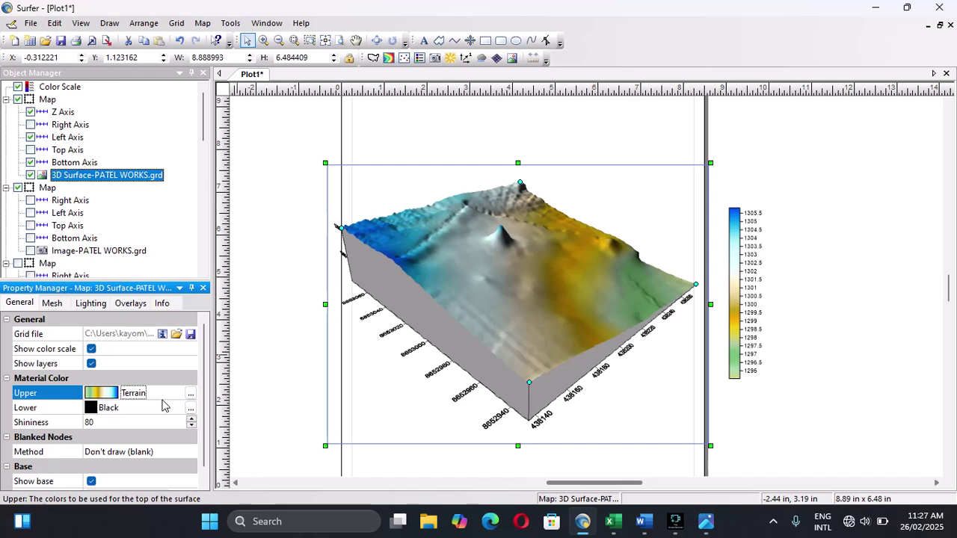
pyautogui.click(163, 398)
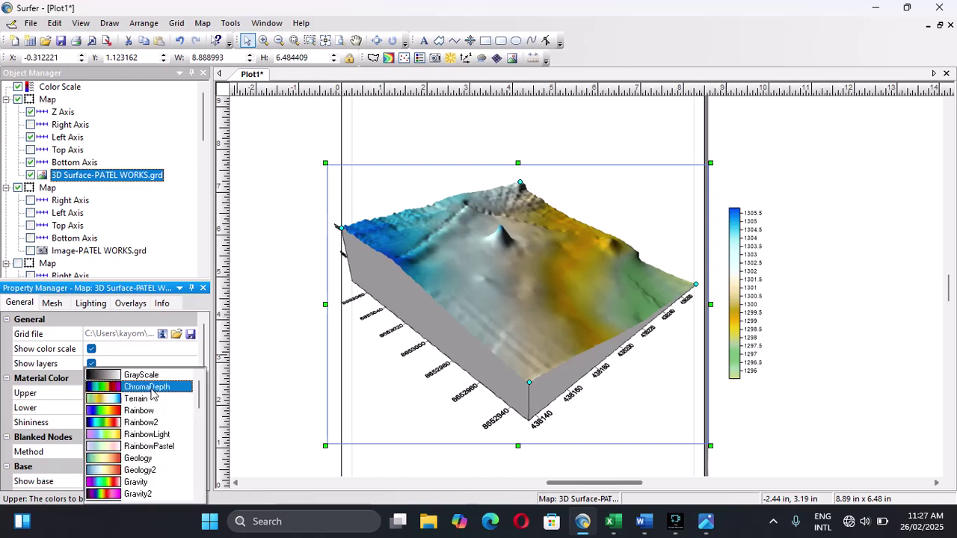
pyautogui.click(154, 386)
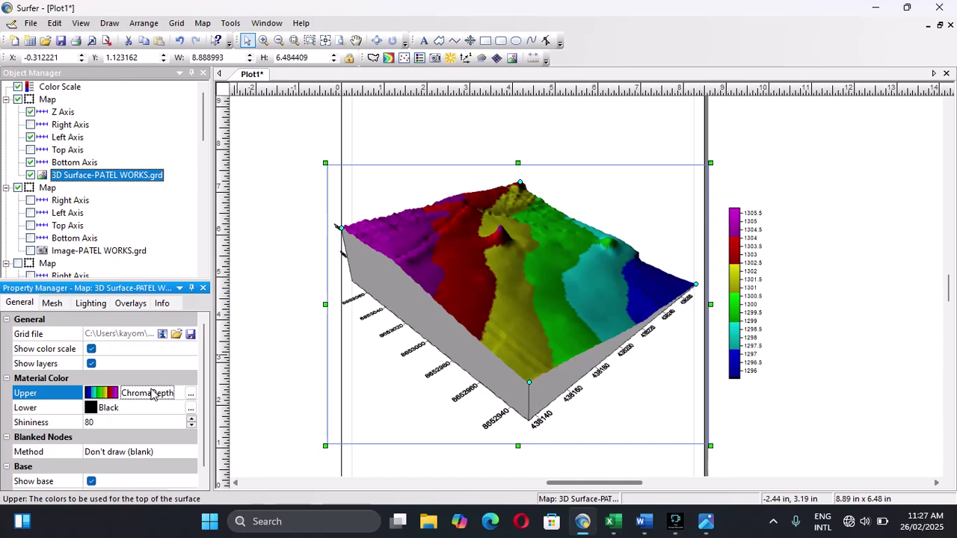
# Try the RainbowPastel and Gravity colormaps as the 3D surface's upper material color before restoring ChromaDepth.
pyautogui.click(163, 396)
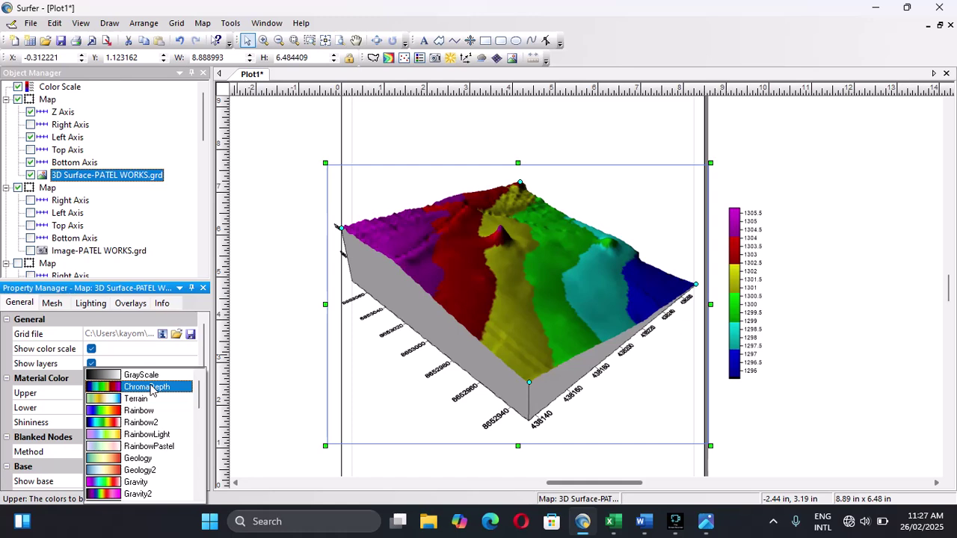
pyautogui.click(151, 447)
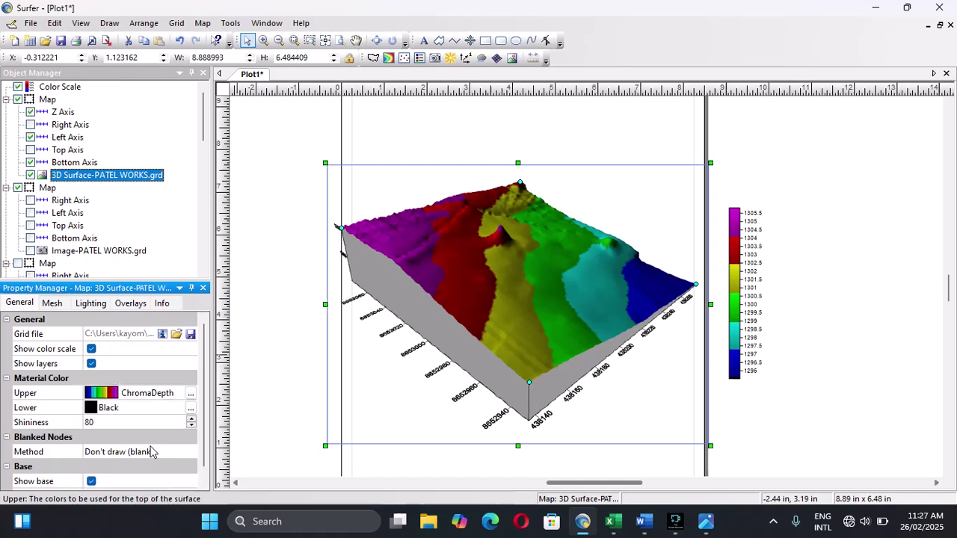
pyautogui.click(173, 393)
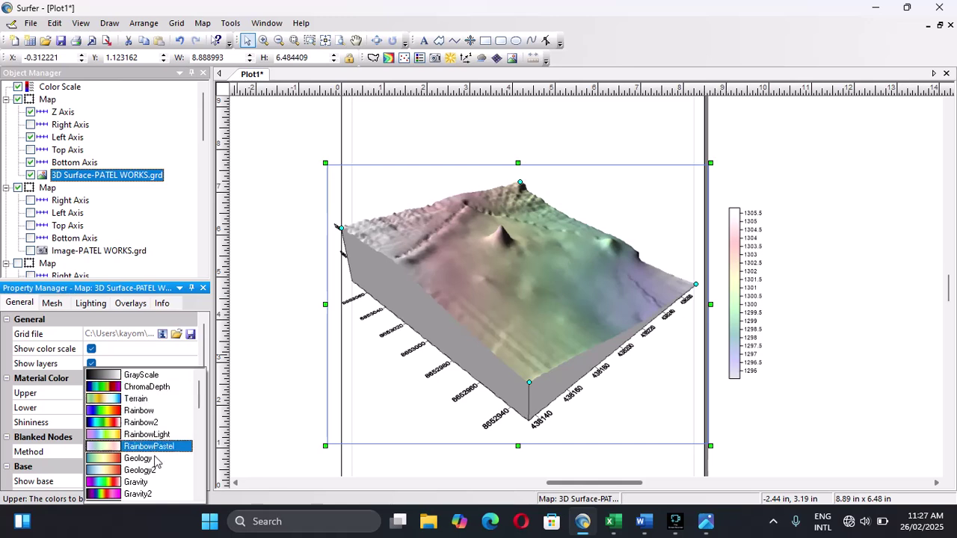
pyautogui.click(146, 483)
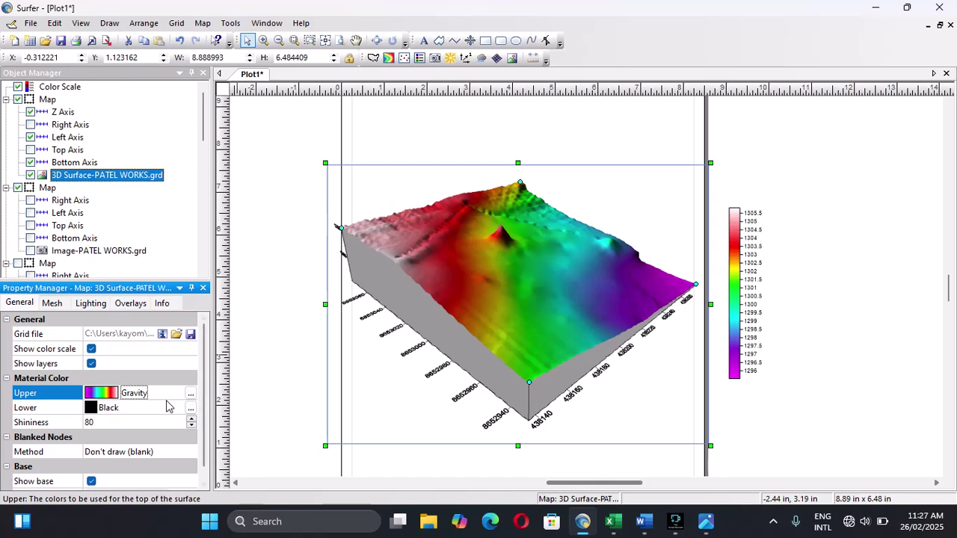
pyautogui.click(155, 396)
pyautogui.click(147, 387)
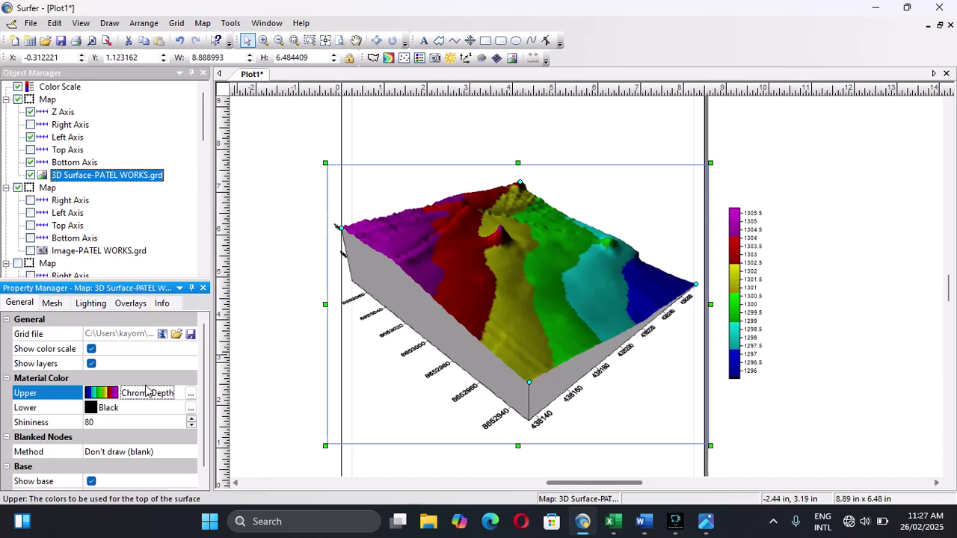
pyautogui.click(191, 393)
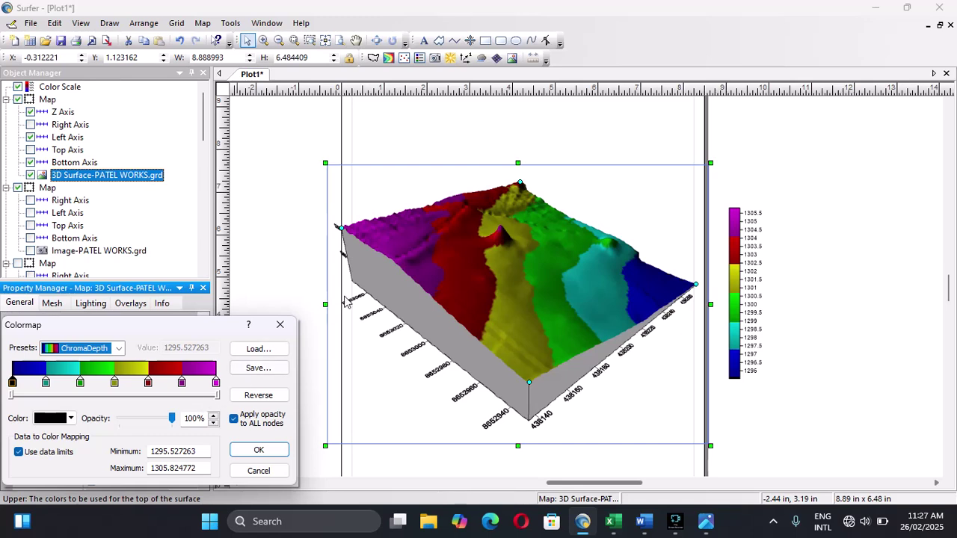
pyautogui.click(118, 348)
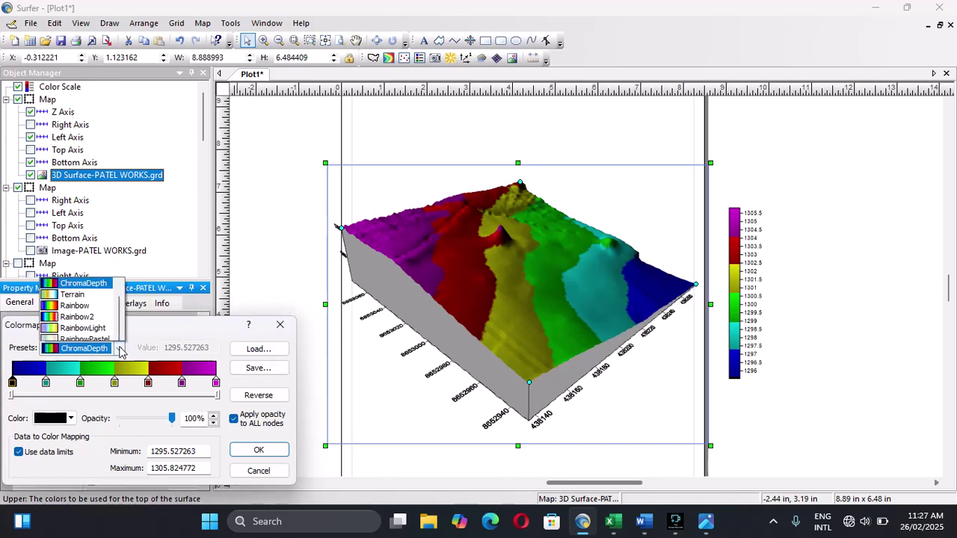
pyautogui.click(82, 172)
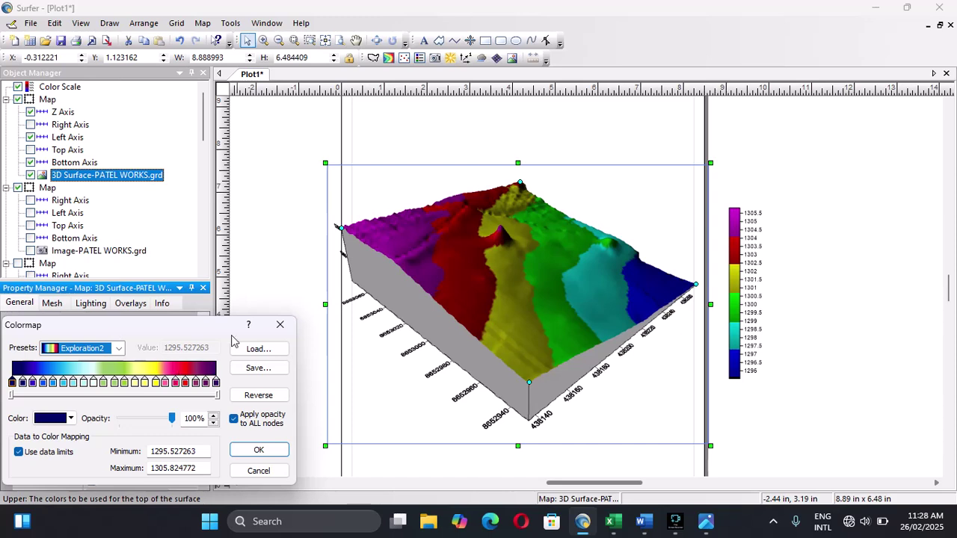
pyautogui.click(279, 325)
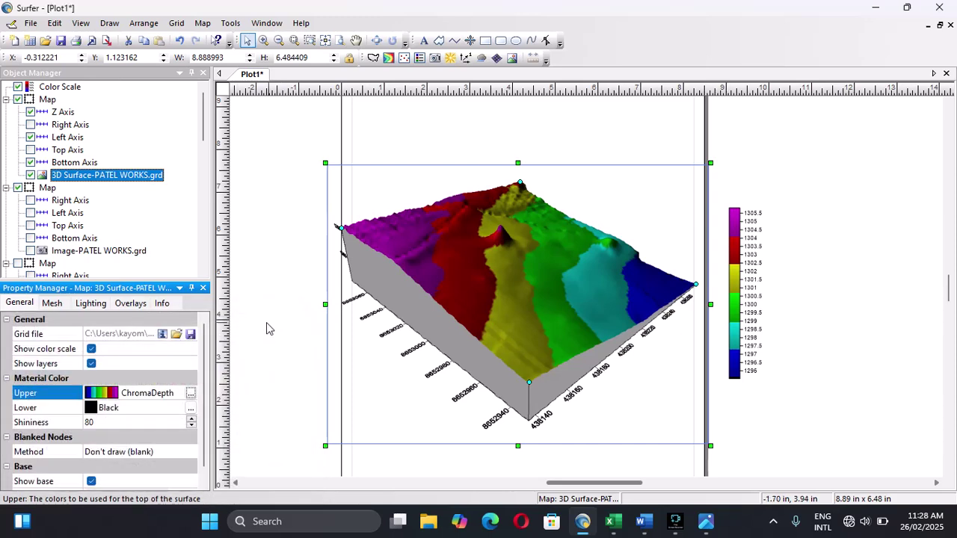
# Set the 3D surface's upper material color to the Rainbow2 colormap.
pyautogui.click(168, 397)
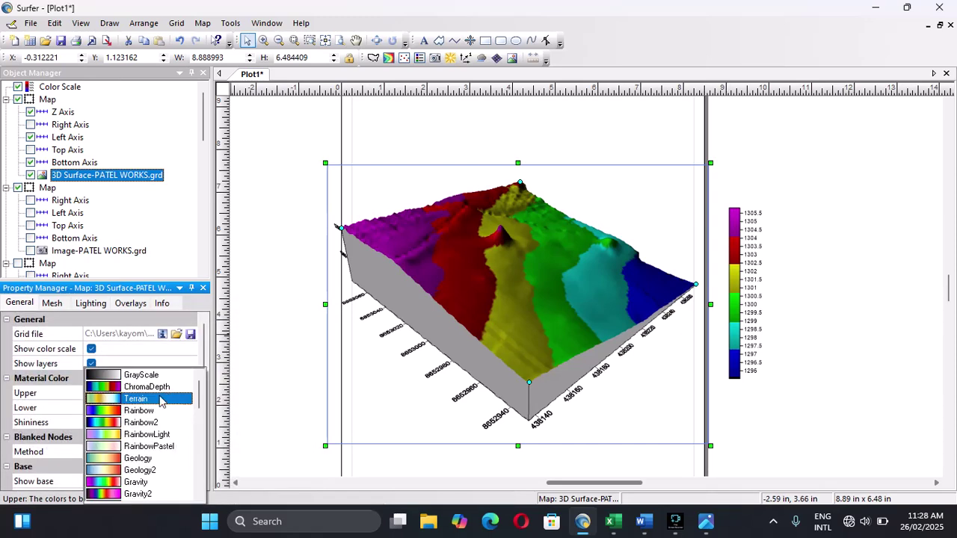
pyautogui.click(146, 422)
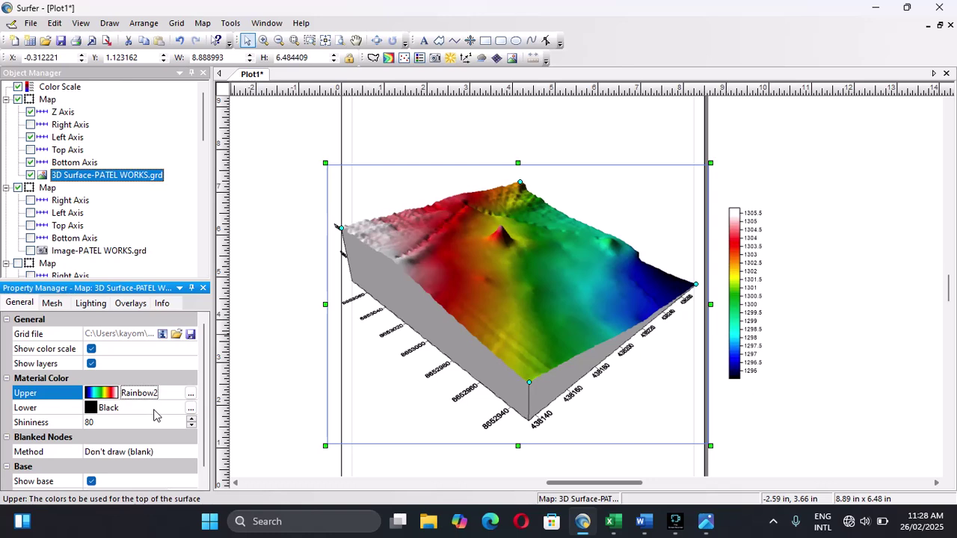
# Try a blue and a very light grey fill color for the 3D surface's base.
pyautogui.scroll(-1, 155, 415)
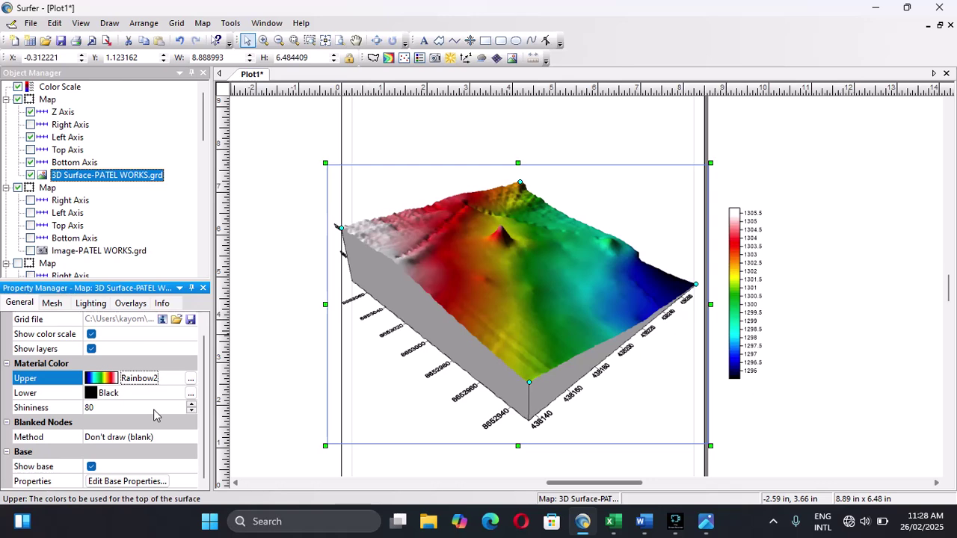
pyautogui.click(148, 484)
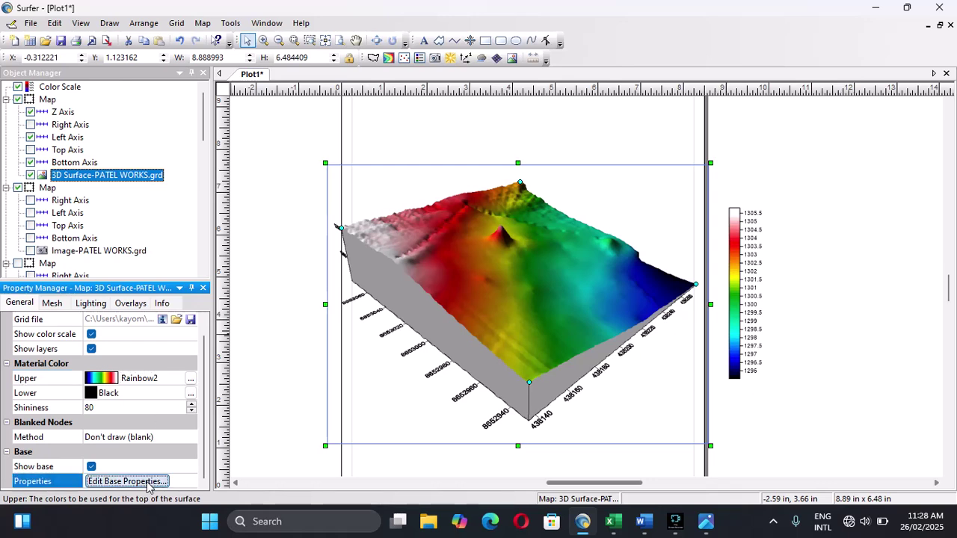
pyautogui.click(148, 482)
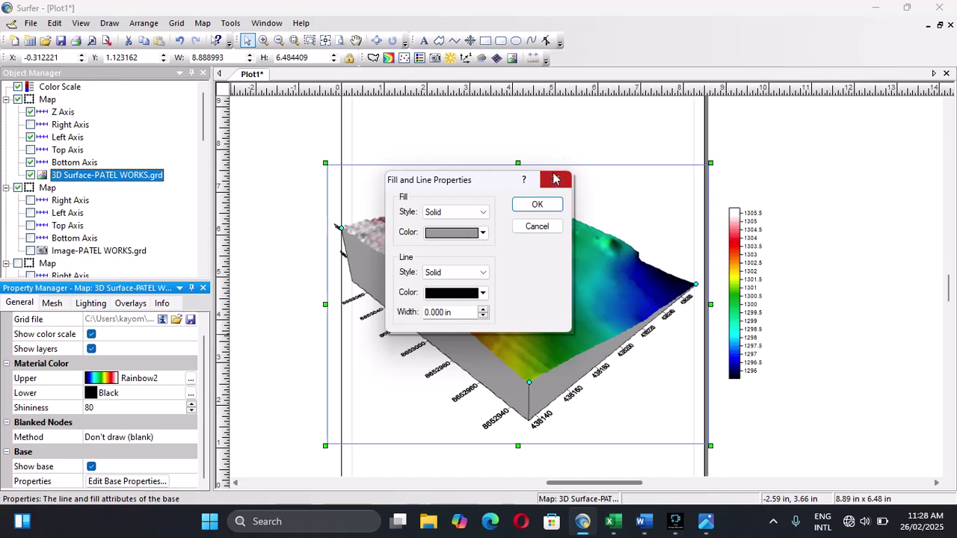
pyautogui.click(484, 233)
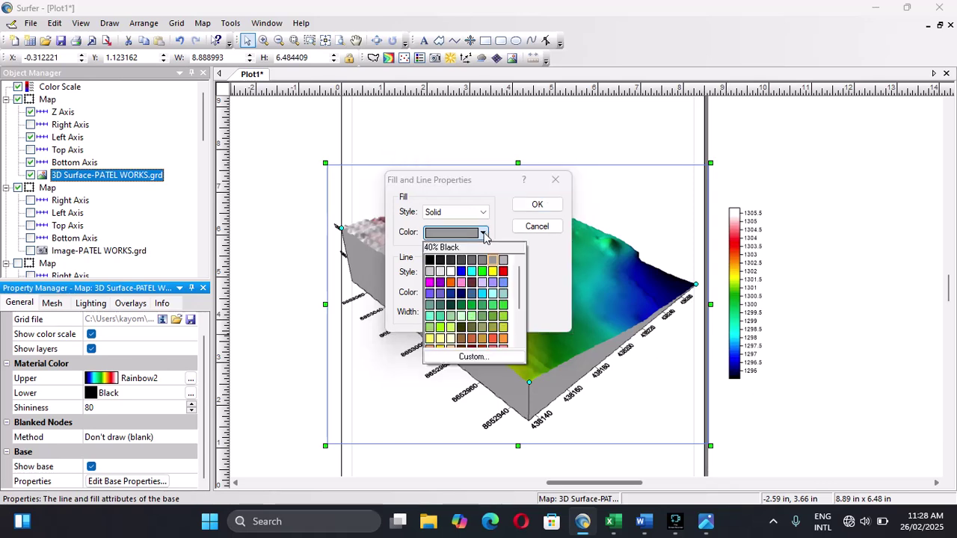
pyautogui.click(460, 271)
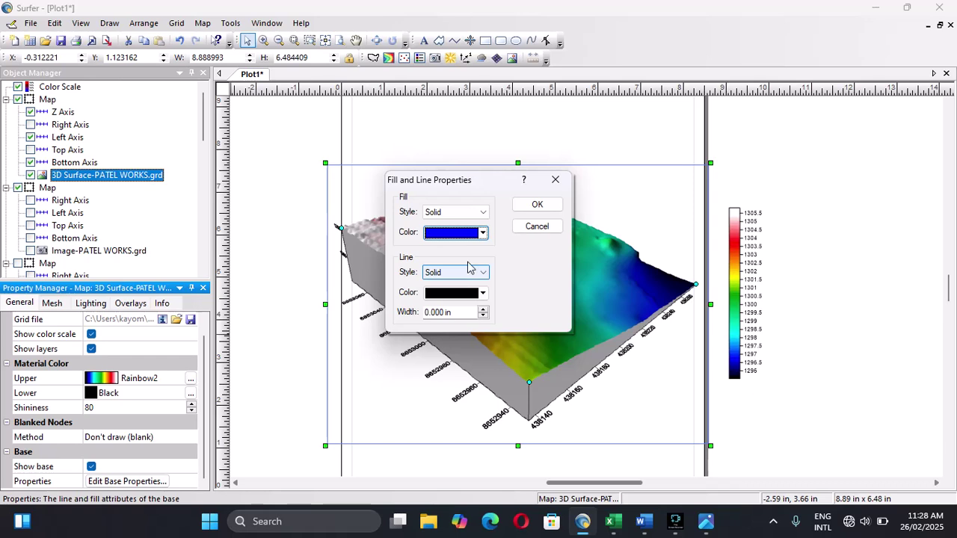
pyautogui.click(537, 204)
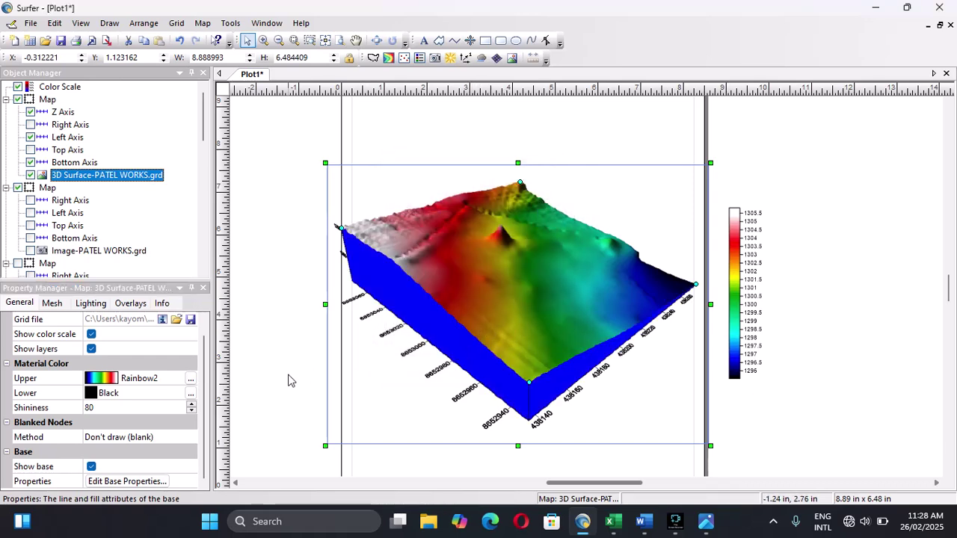
pyautogui.click(163, 482)
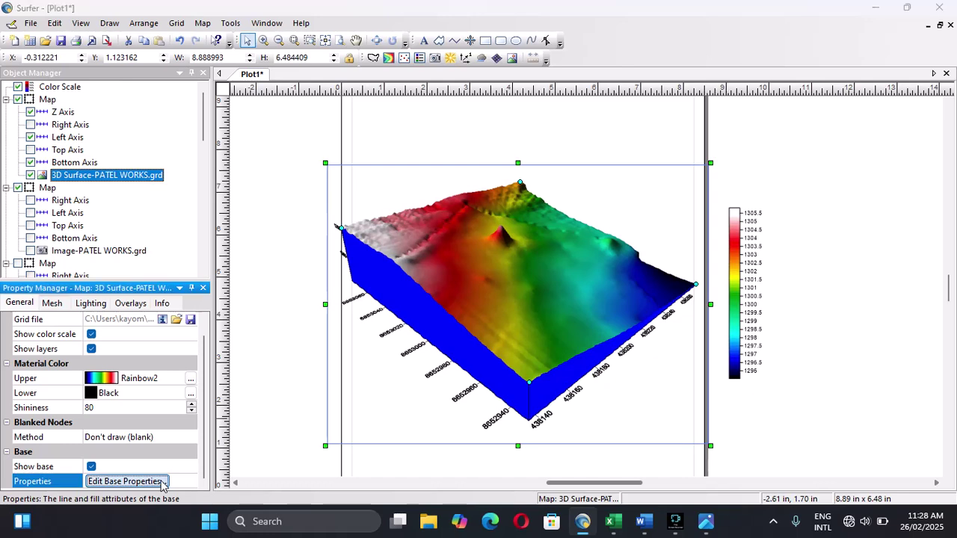
pyautogui.click(483, 233)
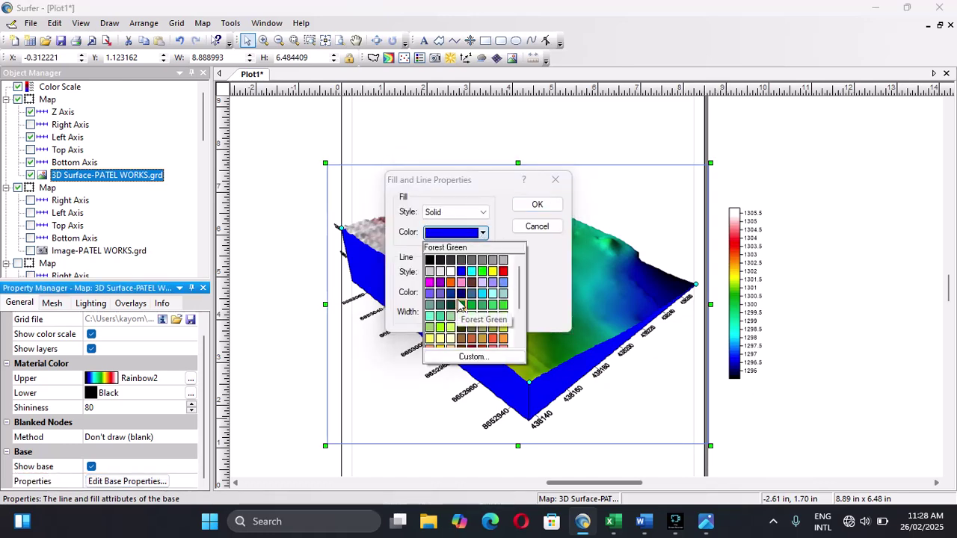
pyautogui.click(439, 272)
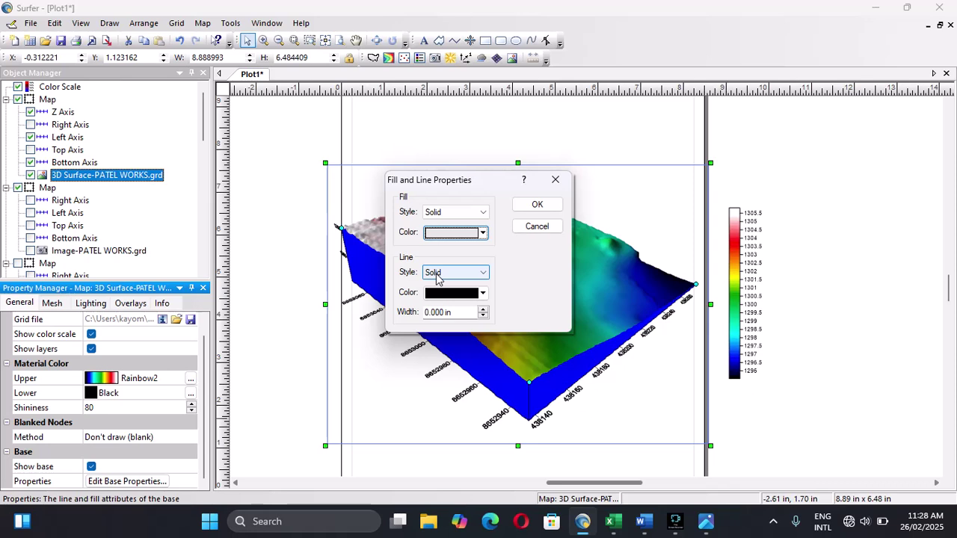
pyautogui.click(537, 205)
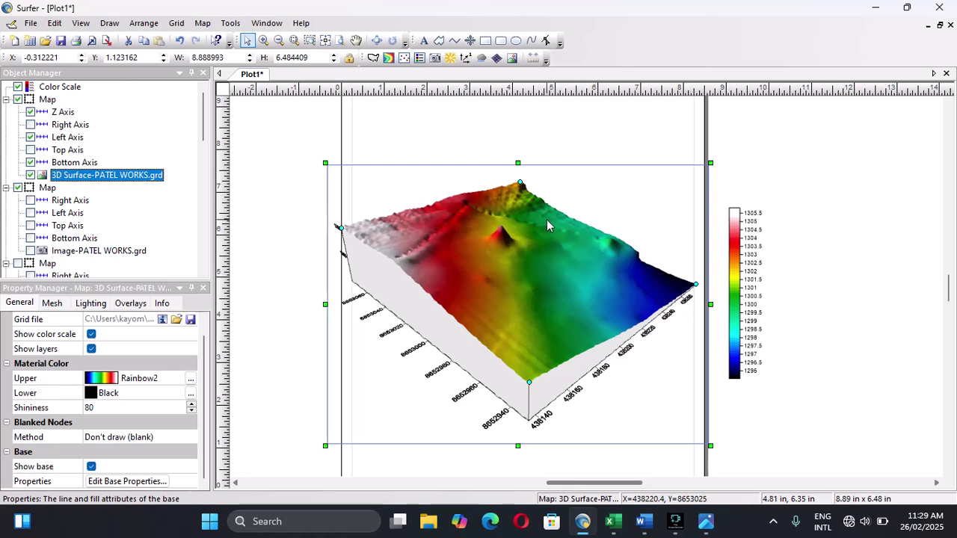
pyautogui.click(191, 383)
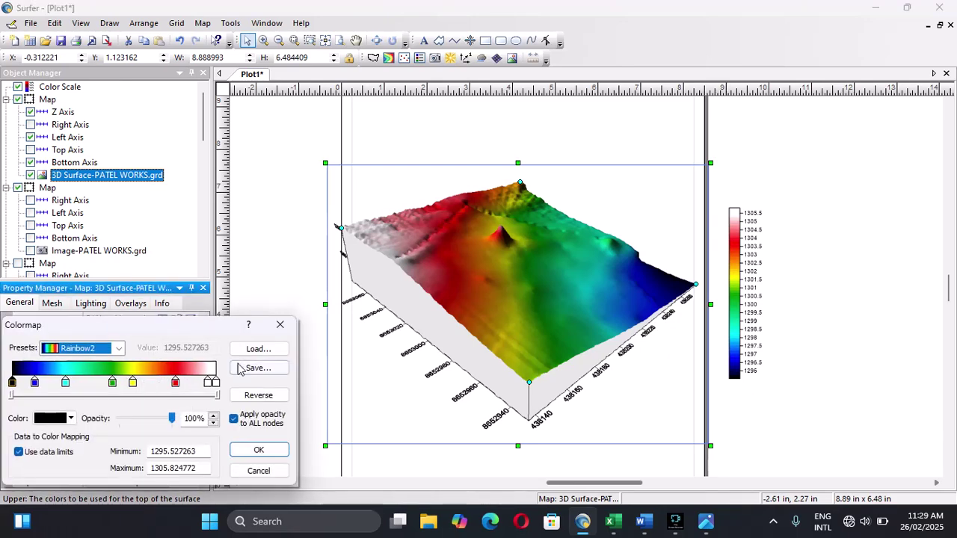
pyautogui.click(283, 290)
pyautogui.click(280, 324)
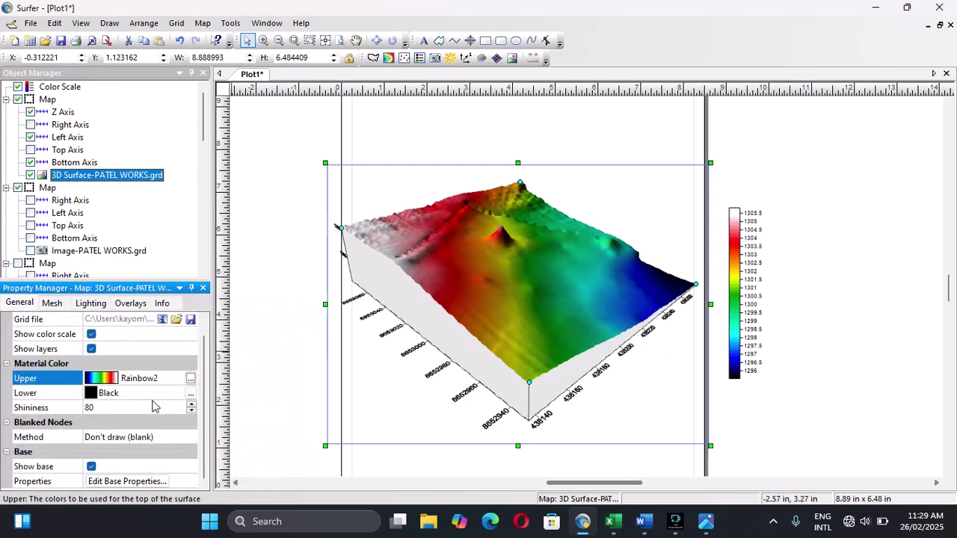
# Set the fill color of the 3D surface's base to a darker solid grey.
pyautogui.click(127, 481)
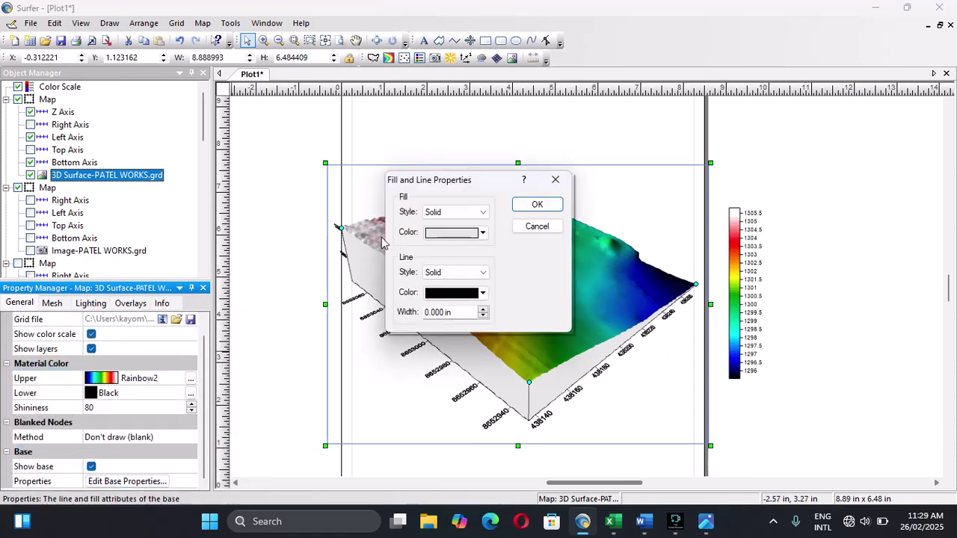
pyautogui.click(482, 232)
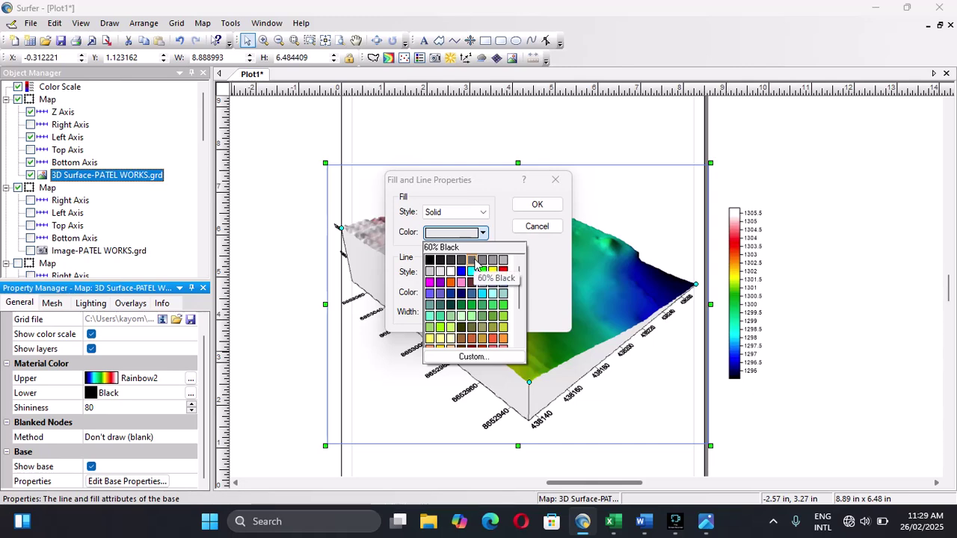
pyautogui.click(475, 260)
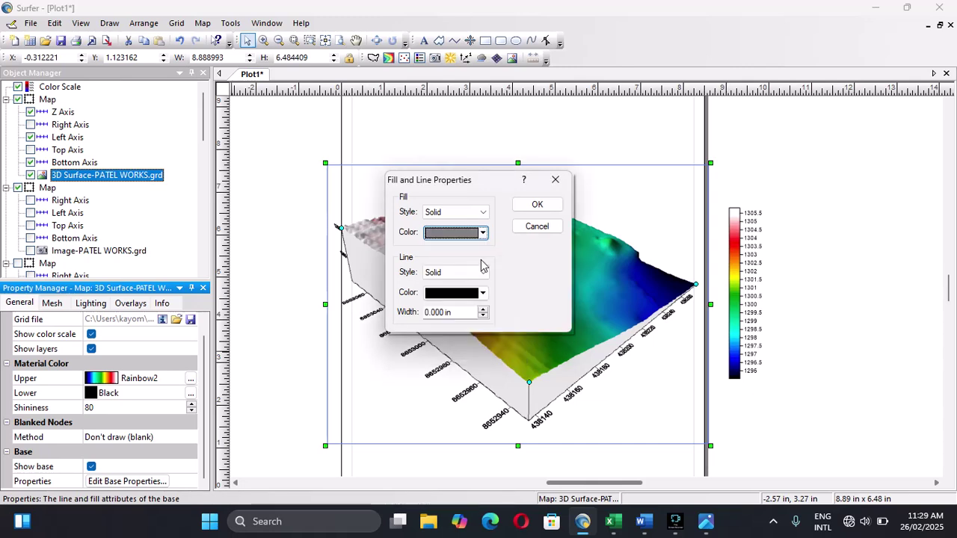
pyautogui.click(550, 205)
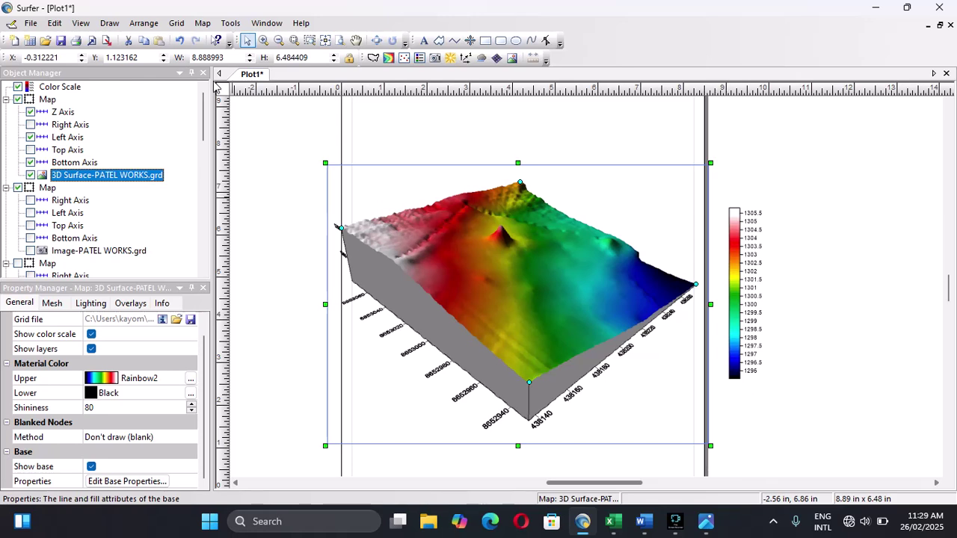
# Save the plot as a Surfer file named tutorial 5 in the SURFER WORKS folder.
pyautogui.click(31, 24)
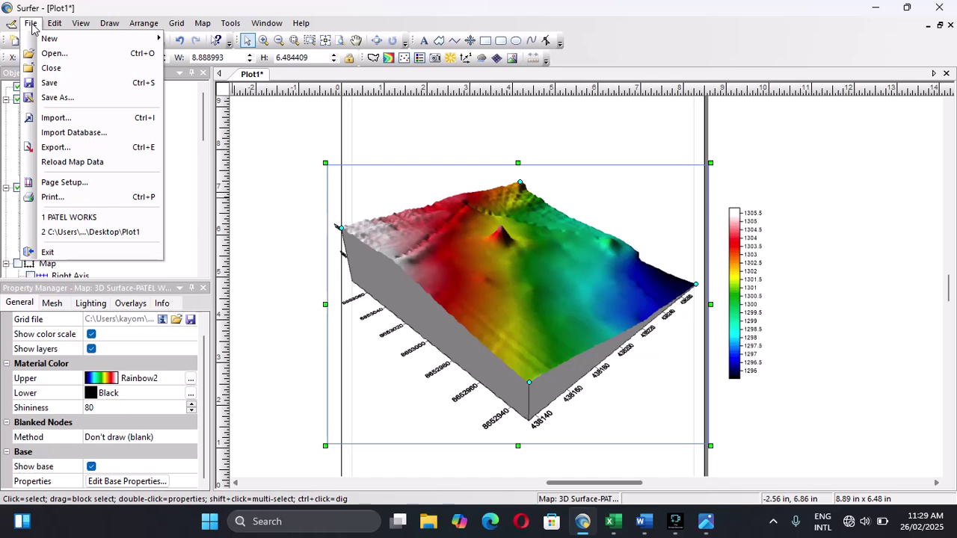
pyautogui.click(105, 87)
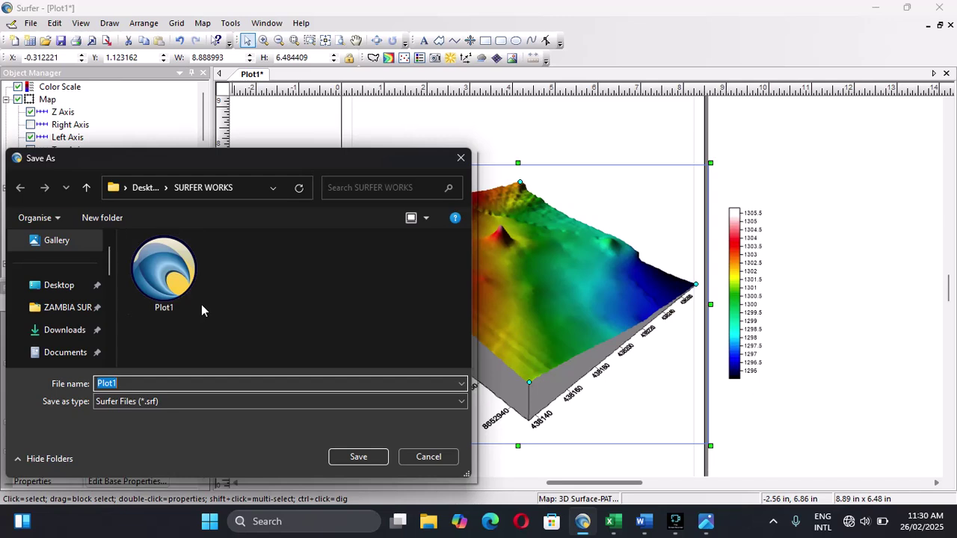
pyautogui.click(154, 382)
pyautogui.press('BackSpace')
pyautogui.press('BackSpace')
pyautogui.press('BackSpace')
pyautogui.press('BackSpace')
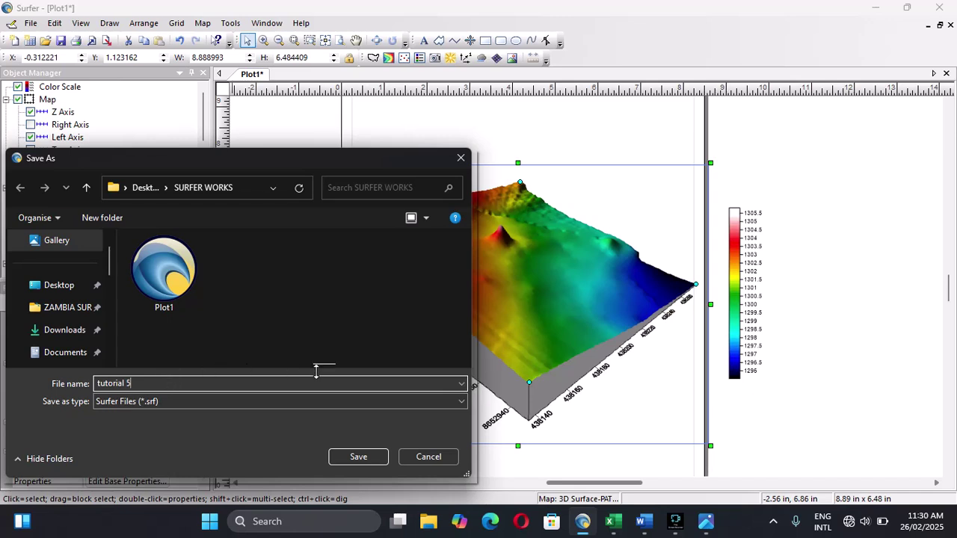
pyautogui.click(372, 457)
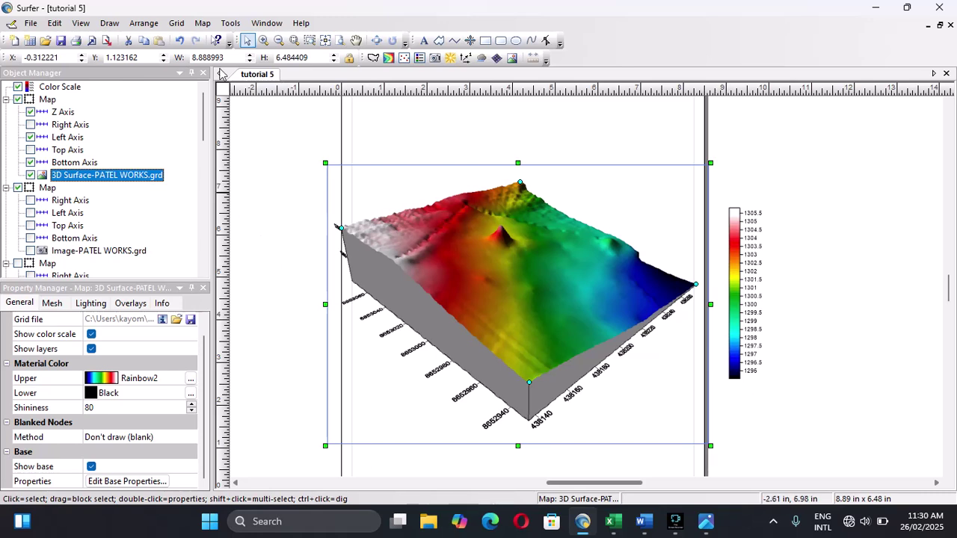
# Examine the export options, the files stored in the SURFER WORKS folder and the file types available for saving the plot.
pyautogui.click(33, 27)
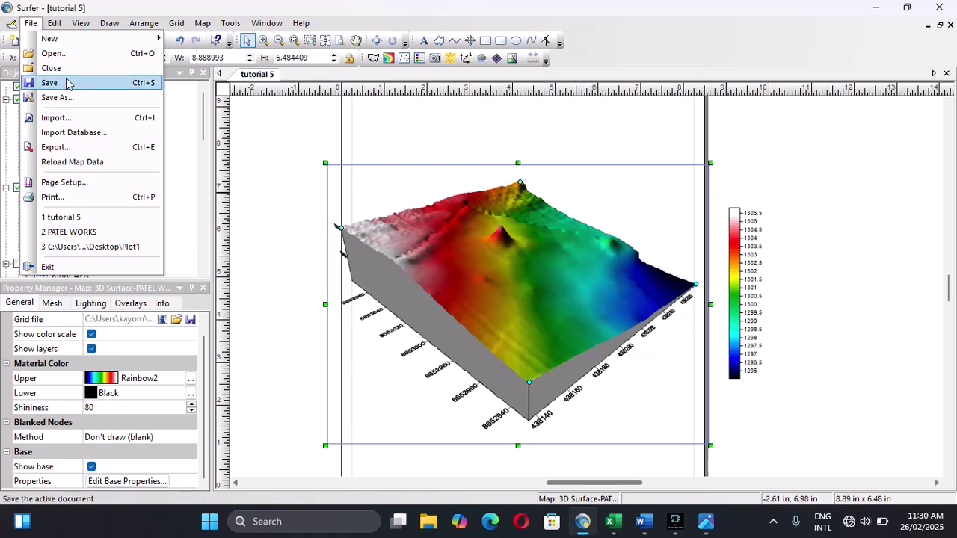
pyautogui.click(98, 154)
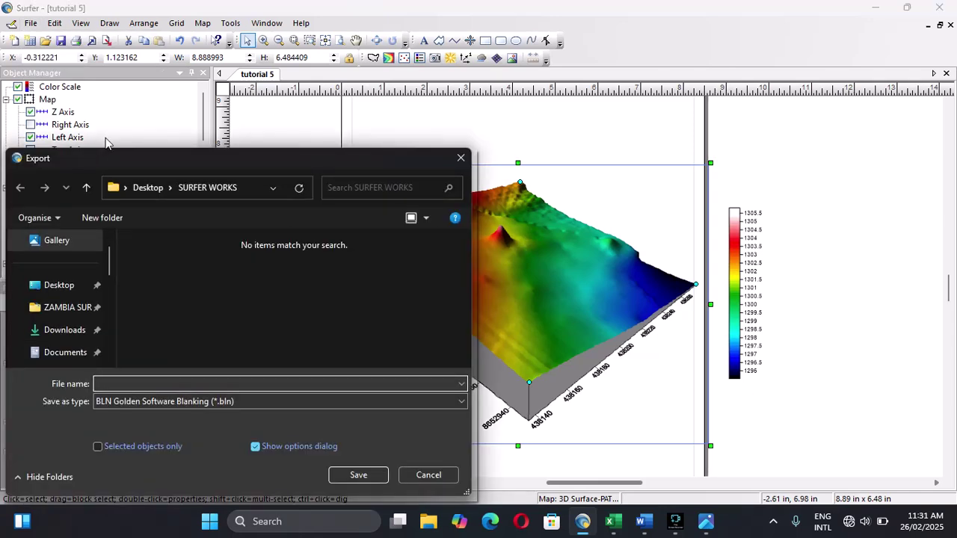
pyautogui.click(461, 158)
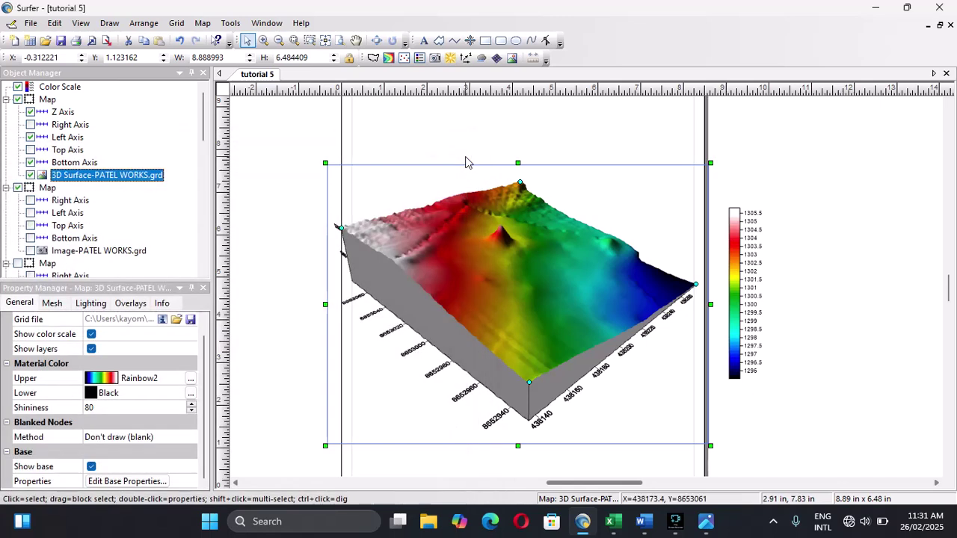
pyautogui.click(45, 42)
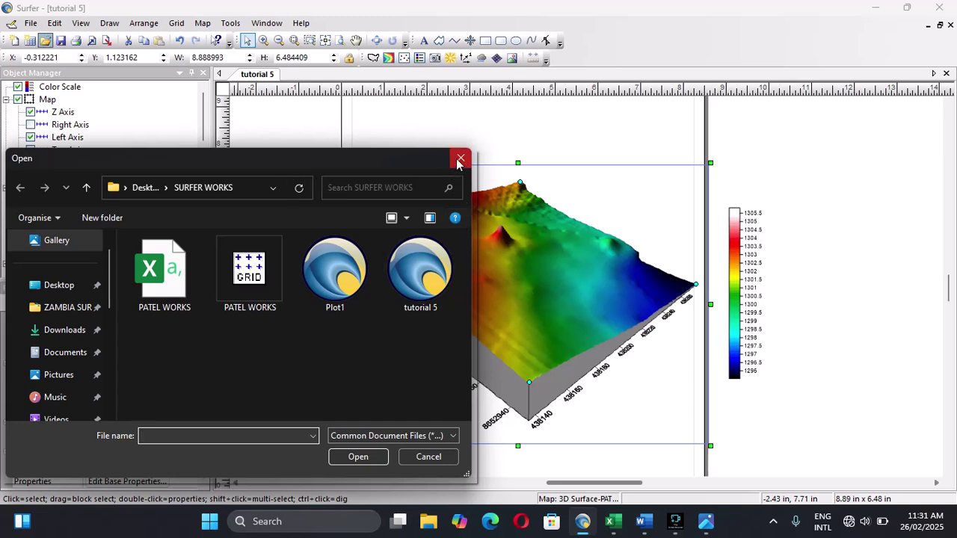
pyautogui.click(458, 159)
pyautogui.click(30, 25)
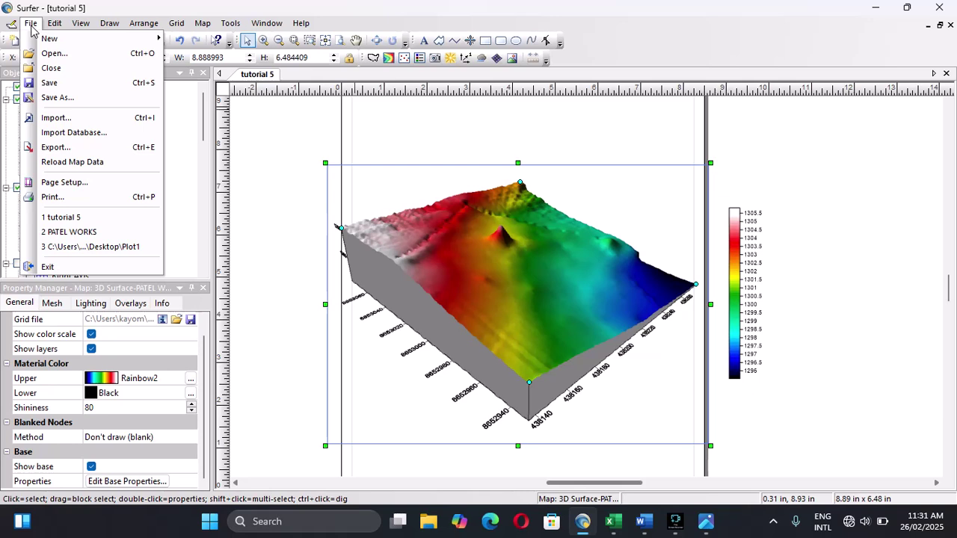
pyautogui.click(58, 97)
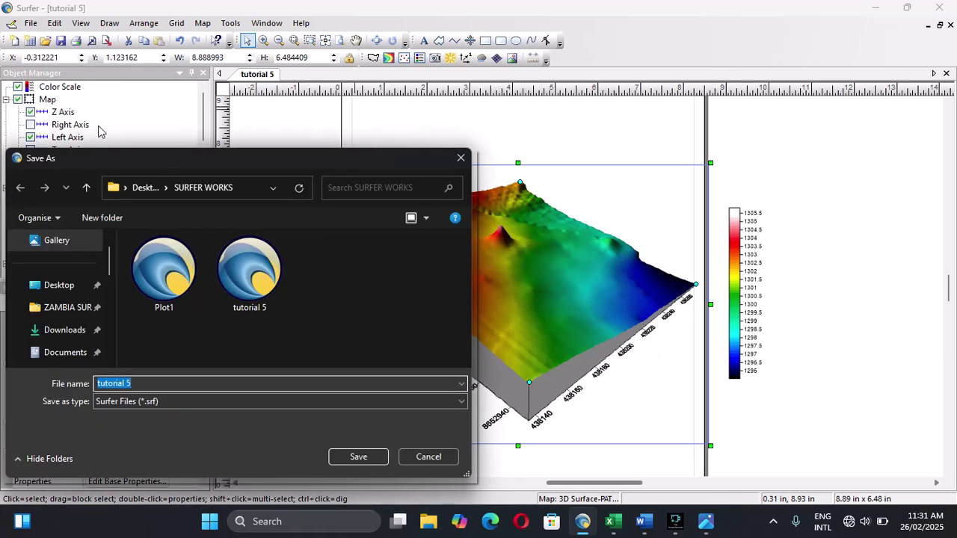
pyautogui.click(461, 402)
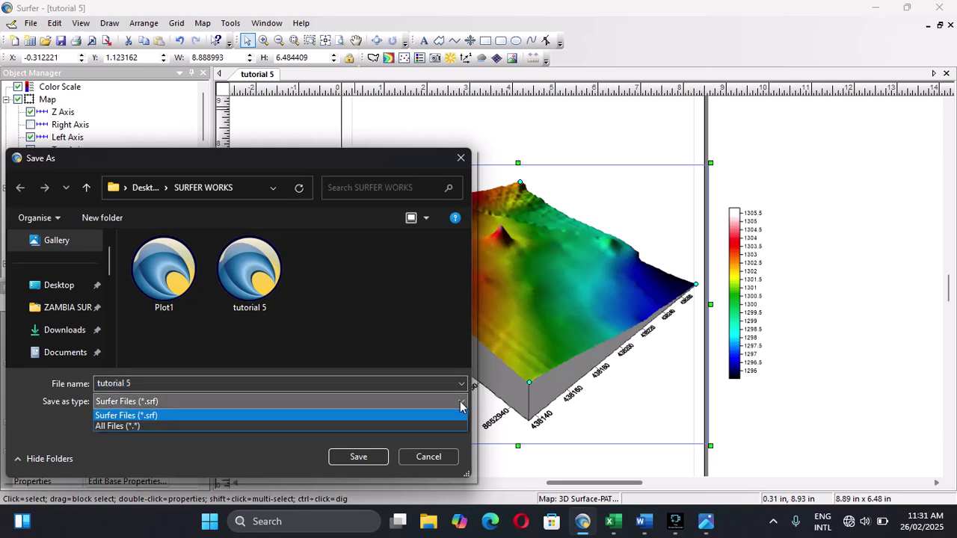
pyautogui.click(260, 463)
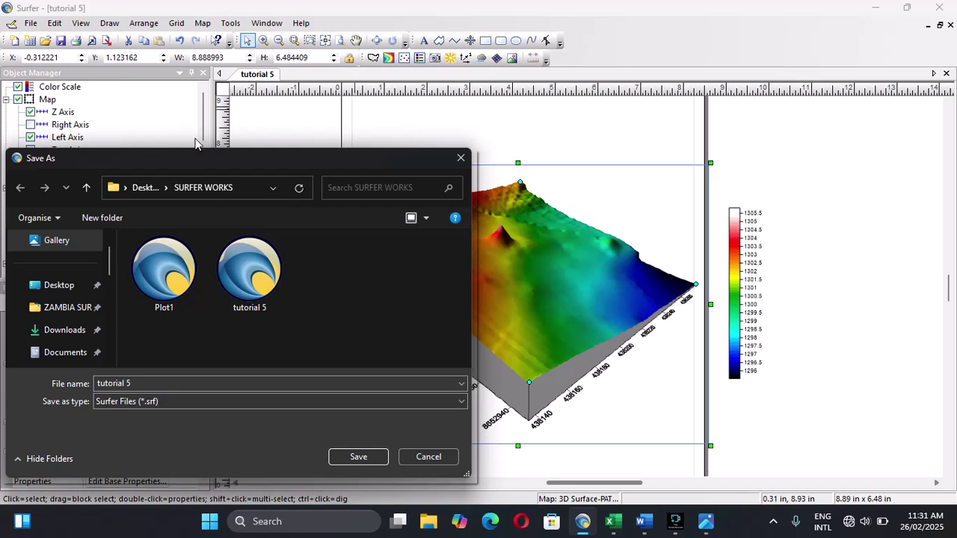
pyautogui.click(459, 158)
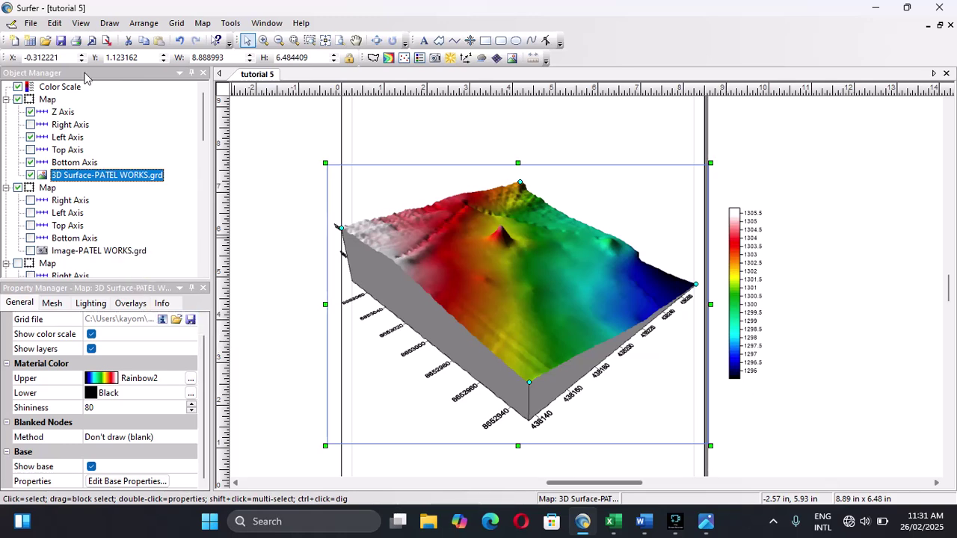
# Try to print the plot with Microsoft Print to PDF using the Truncate method, replacing the DTM file in the SURFER WORKS folder.
pyautogui.click(61, 47)
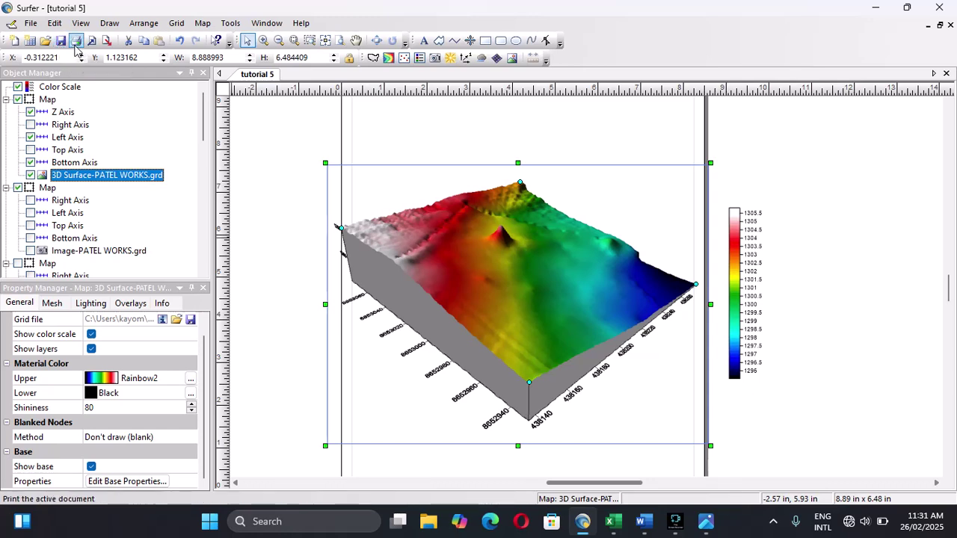
pyautogui.click(75, 44)
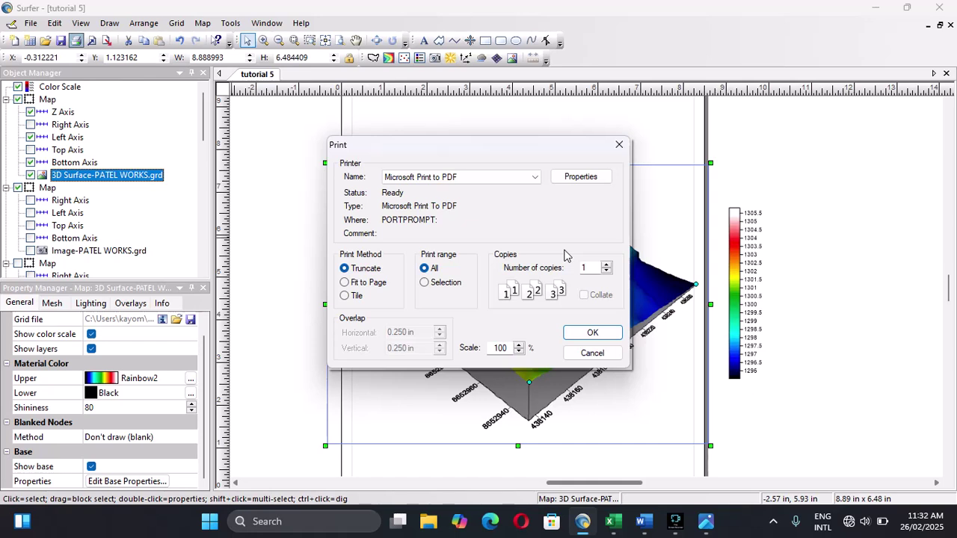
pyautogui.click(596, 333)
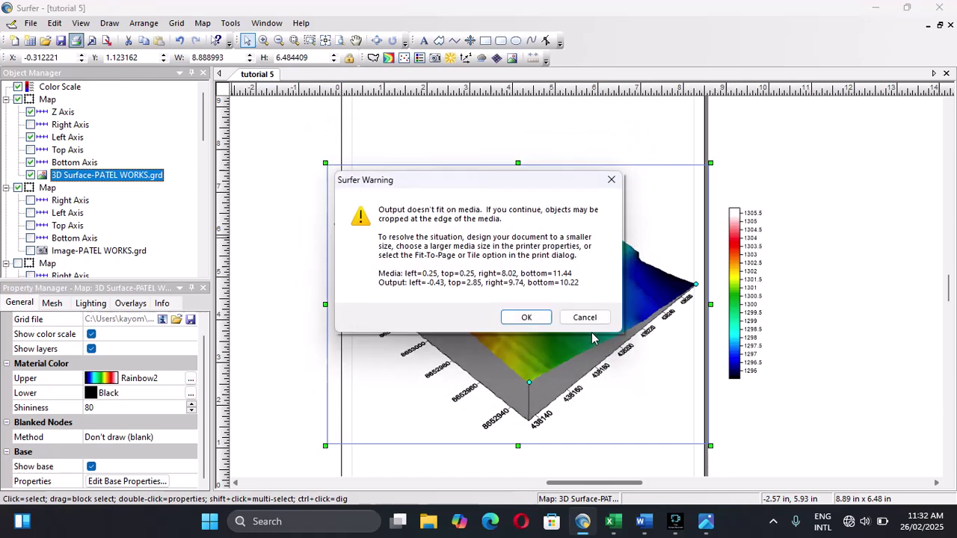
pyautogui.click(527, 320)
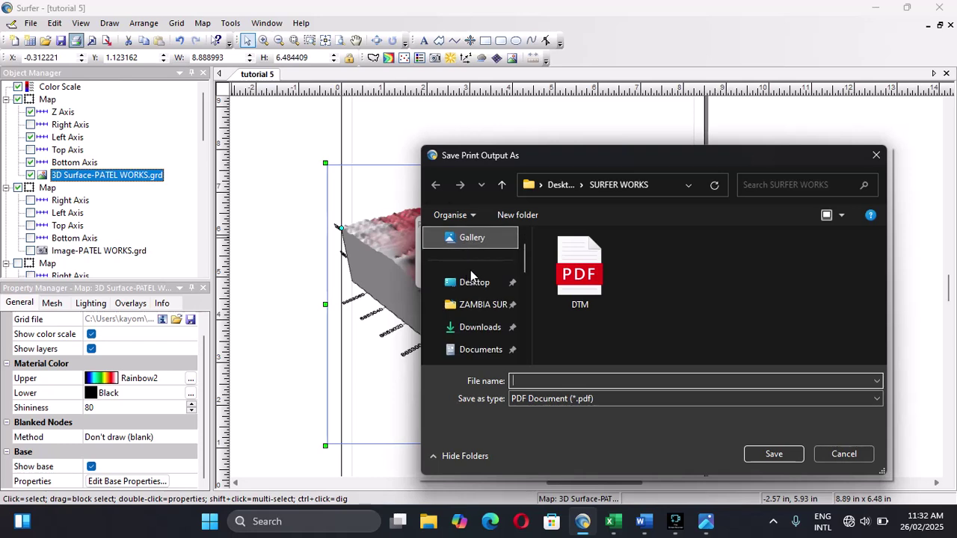
pyautogui.doubleClick(567, 290)
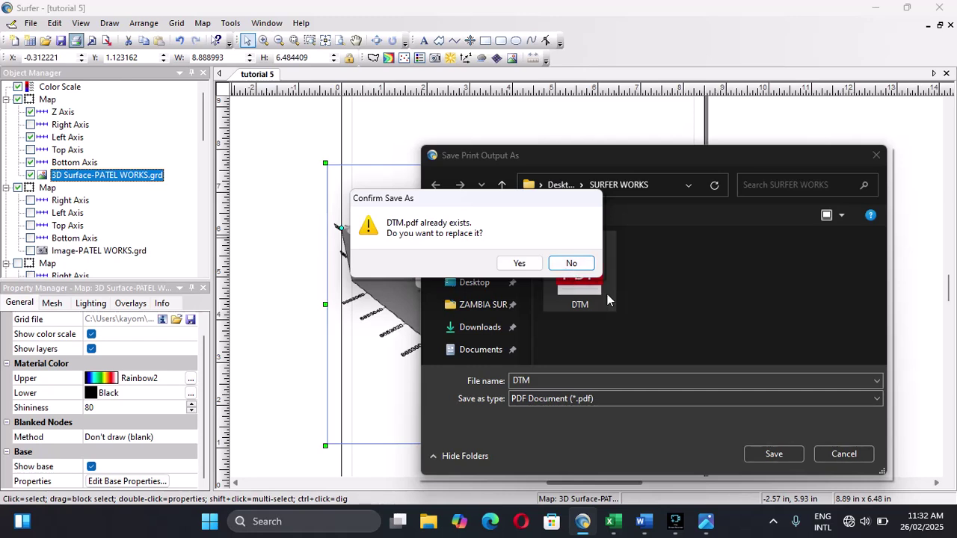
pyautogui.click(524, 264)
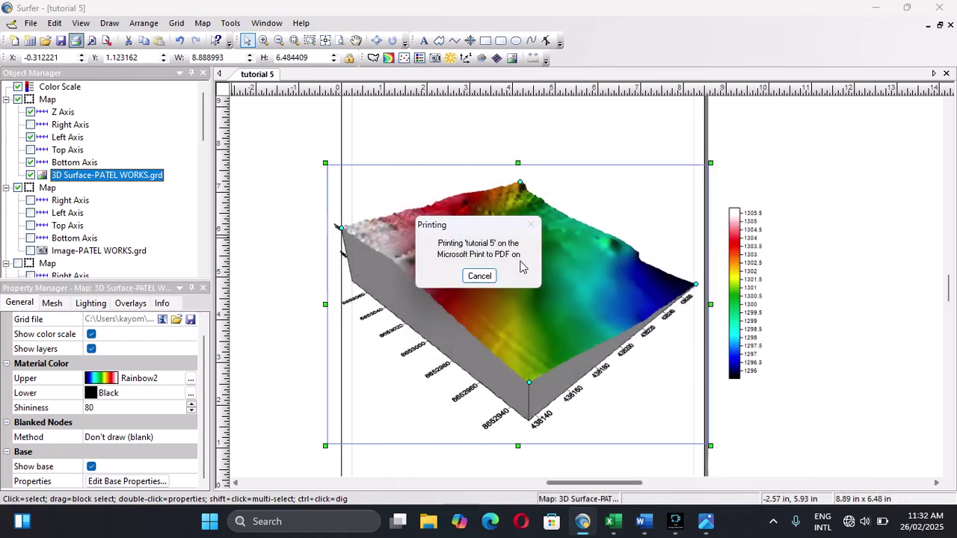
pyautogui.click(479, 275)
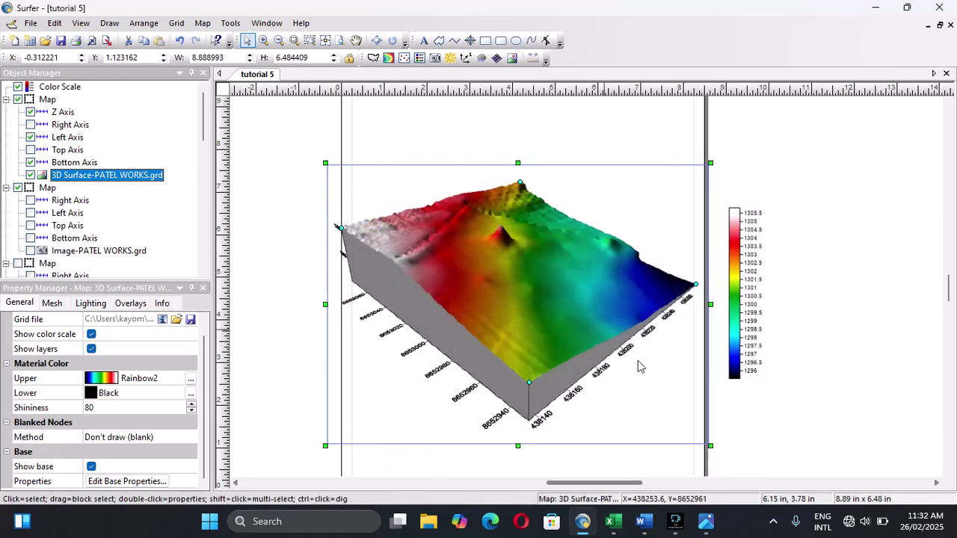
# Search the computer for the SURFER WORKS folder and open it.
pyautogui.press('super+d')
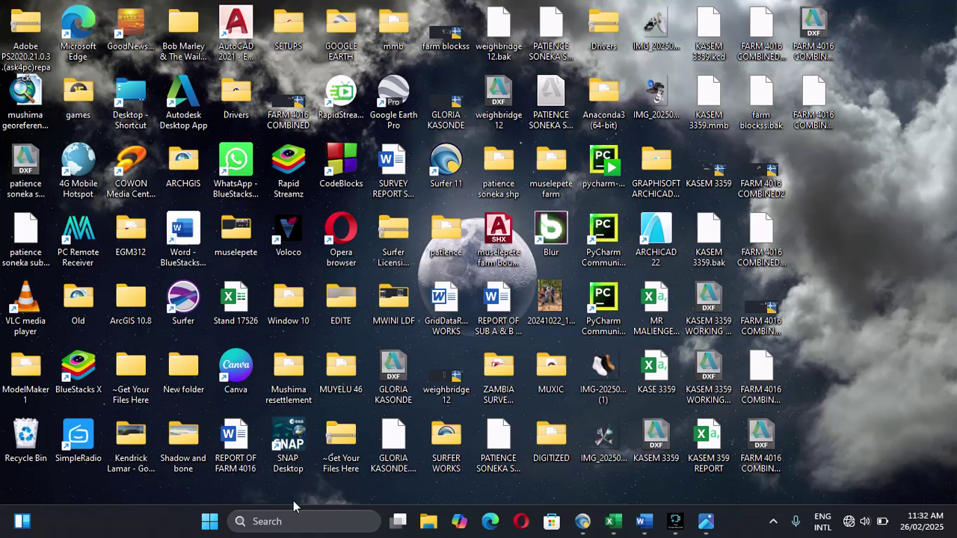
pyautogui.click(307, 522)
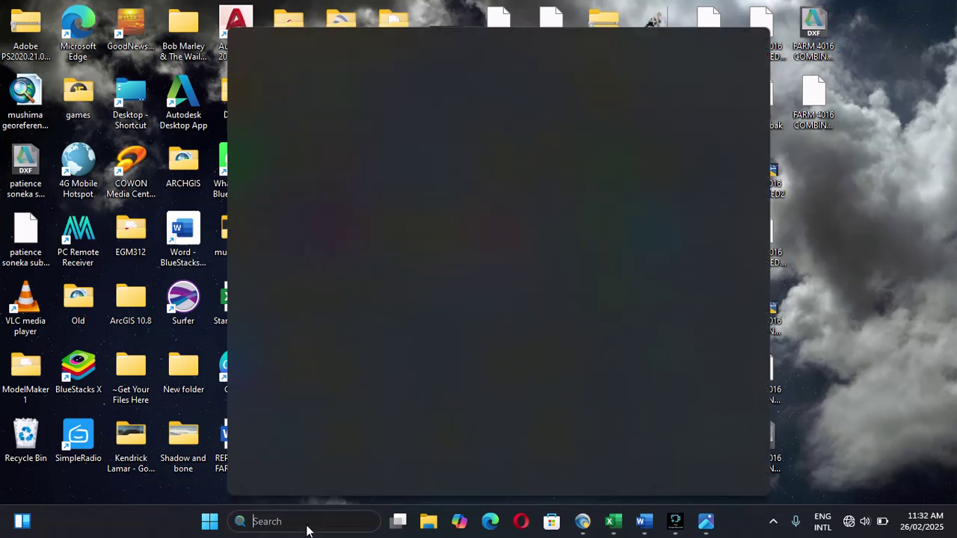
pyautogui.write('surfer')
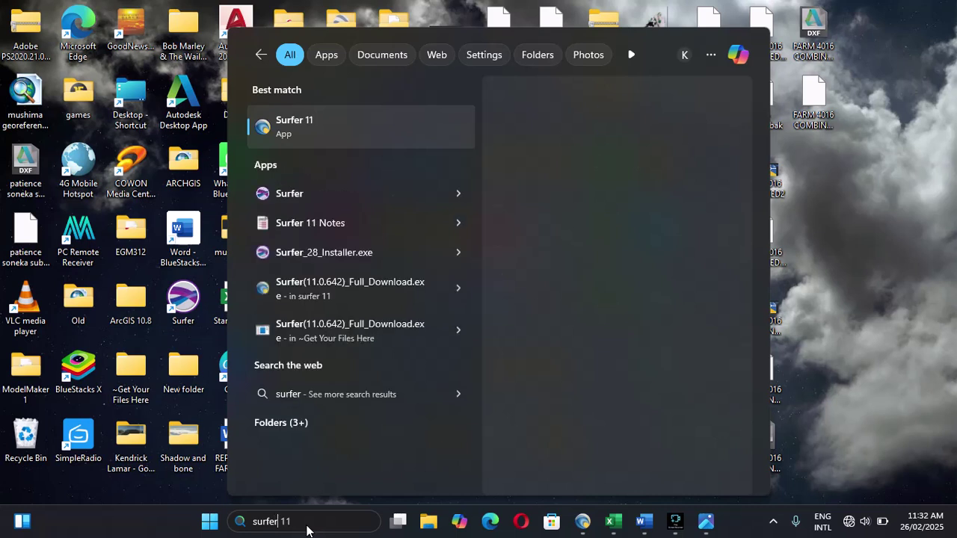
pyautogui.write(' d')
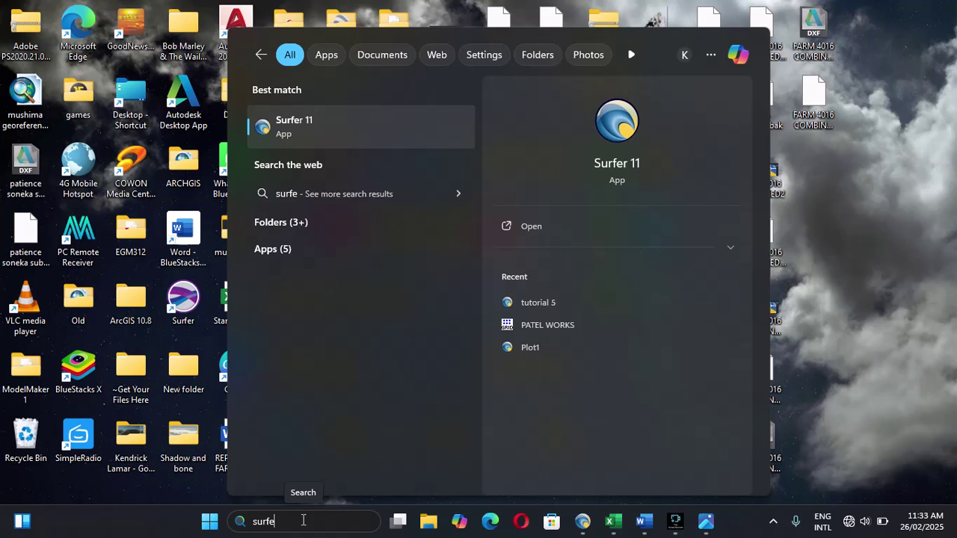
pyautogui.write('r woRKS')
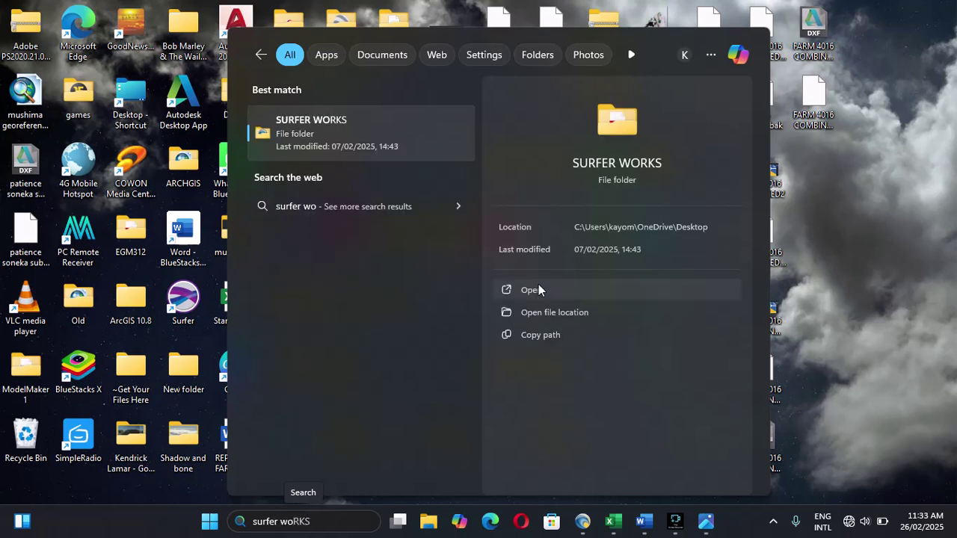
pyautogui.click(538, 286)
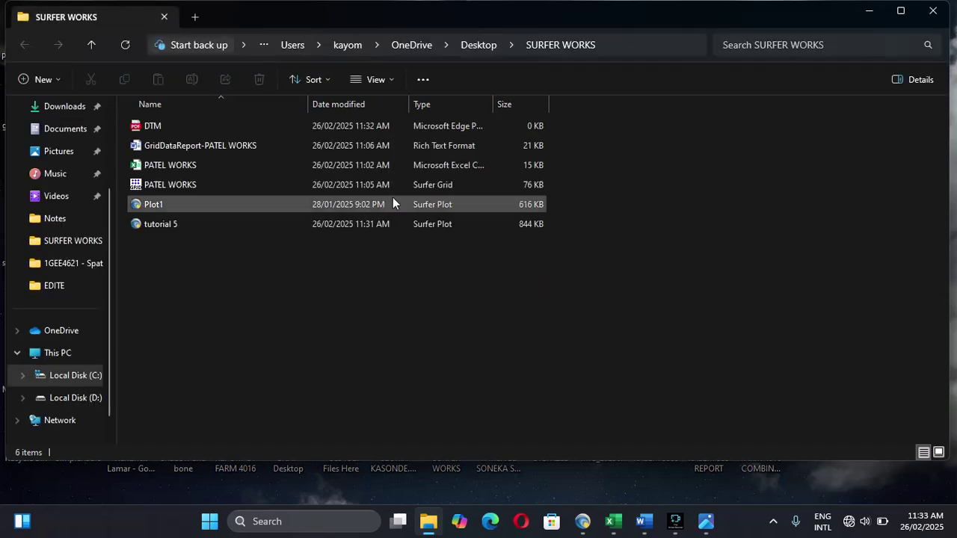
# Open the DTM PDF to check the print output, reload it and close the viewer.
pyautogui.click(341, 125)
pyautogui.doubleClick(341, 126)
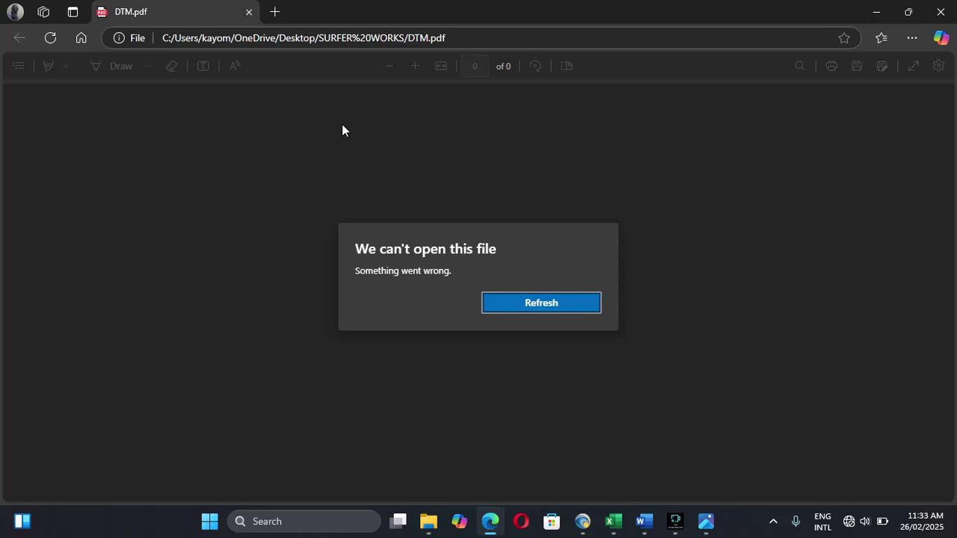
pyautogui.click(528, 304)
pyautogui.moveTo(705, 521)
pyautogui.click(712, 471)
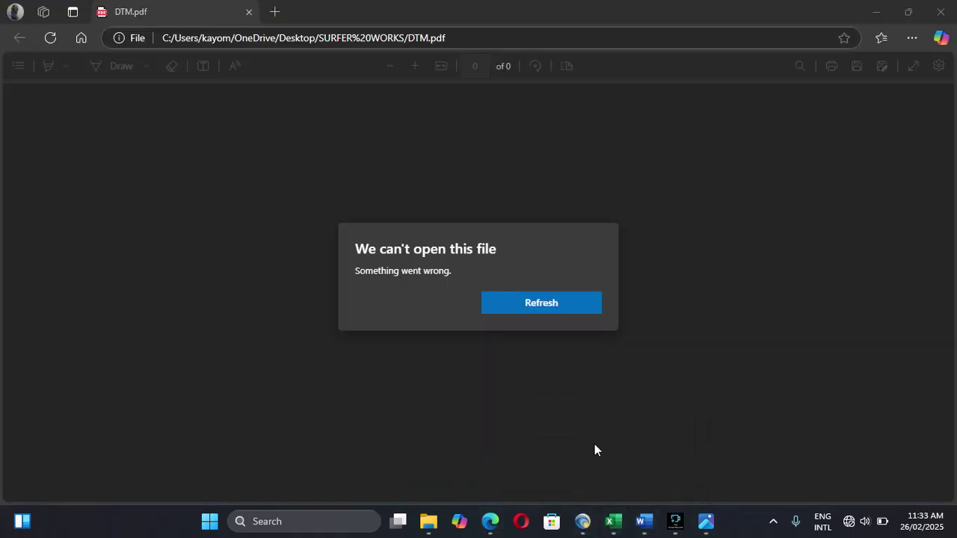
pyautogui.click(935, 15)
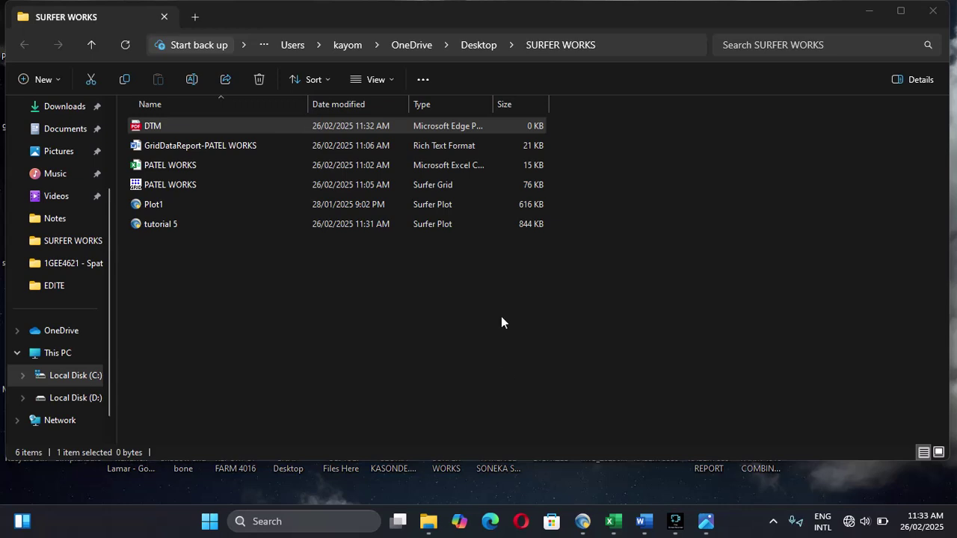
# Delete the DTM PDF from the SURFER WORKS folder and close the folder window.
pyautogui.rightClick(403, 126)
pyautogui.click(532, 140)
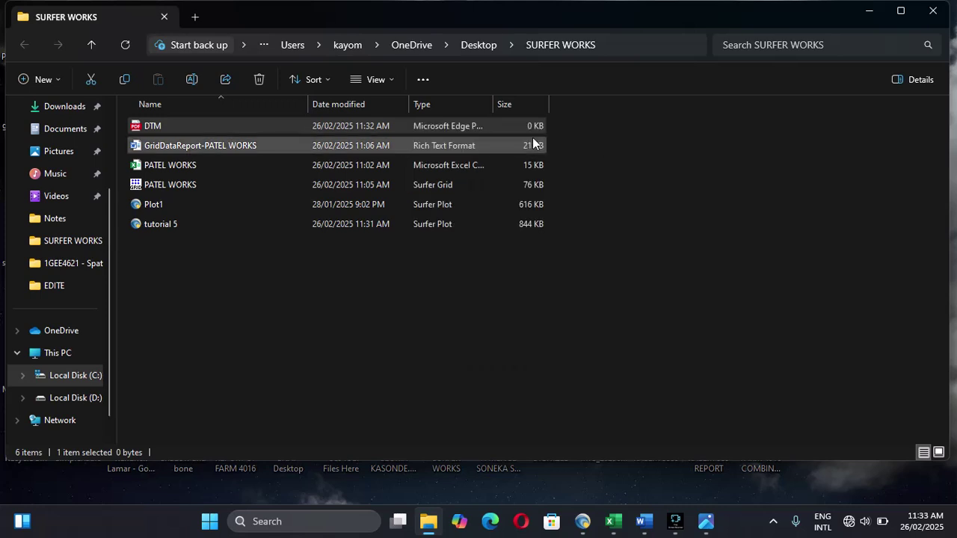
pyautogui.click(935, 11)
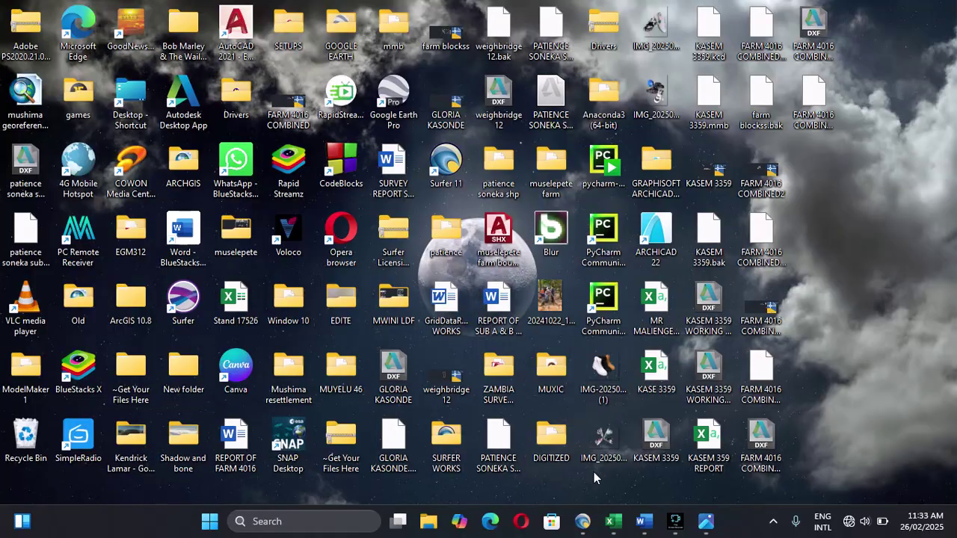
pyautogui.moveTo(582, 523)
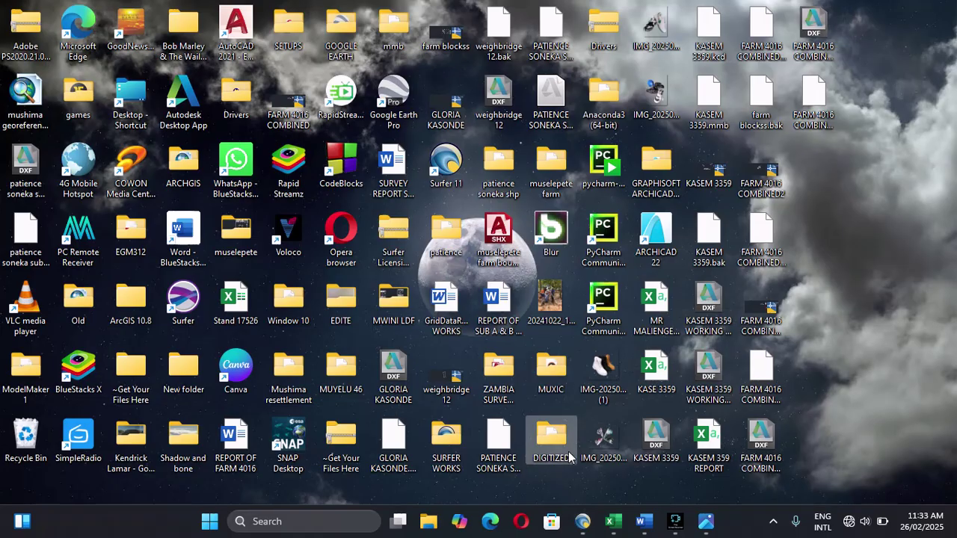
pyautogui.doubleClick(553, 442)
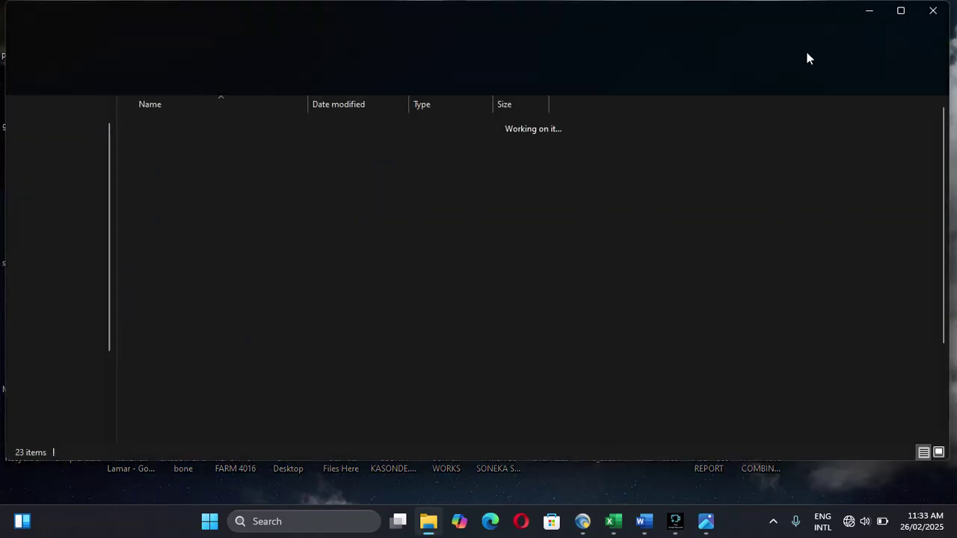
pyautogui.click(933, 11)
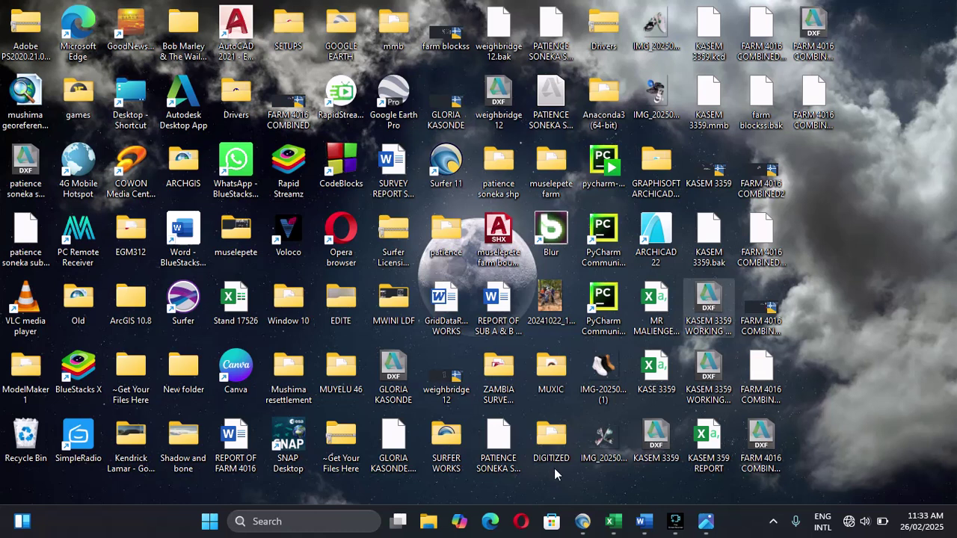
# Switch to Surfer and print the plot with Microsoft Print to PDF using Fit to Page, saving it as pdf in the SURFER WORKS folder.
pyautogui.moveTo(574, 514)
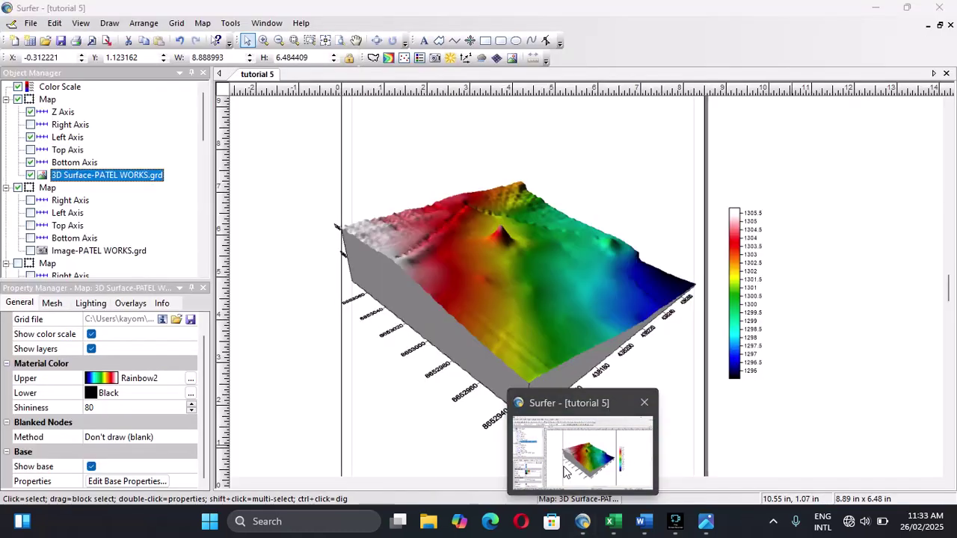
pyautogui.click(566, 470)
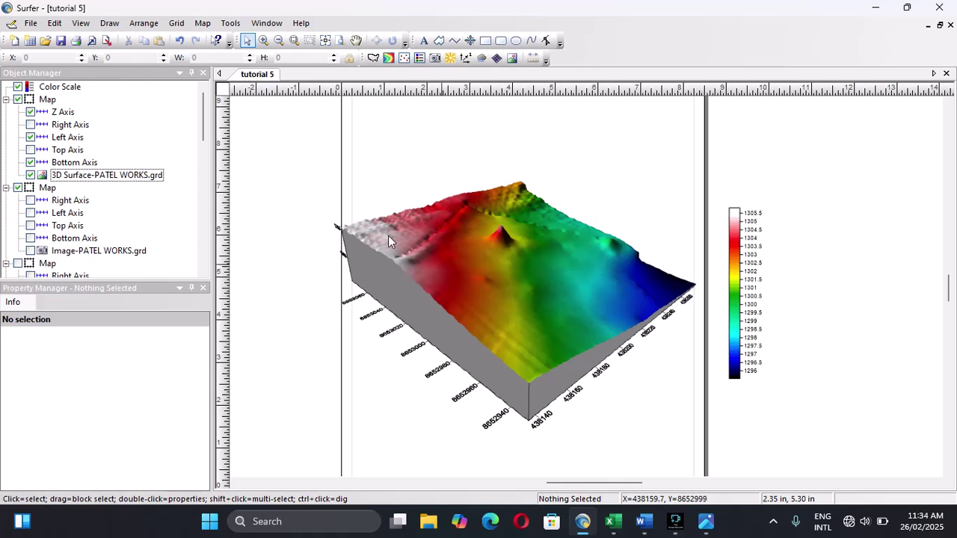
pyautogui.click(75, 41)
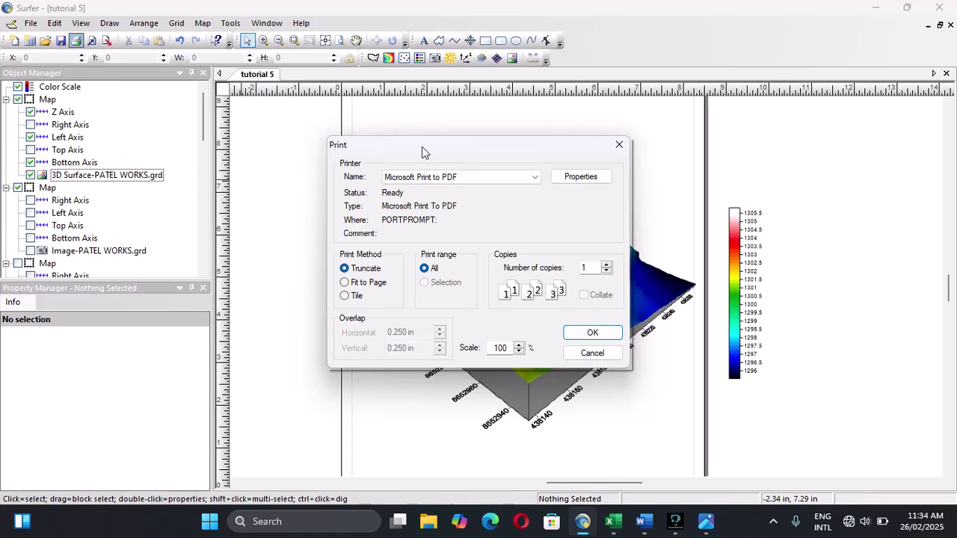
pyautogui.click(344, 283)
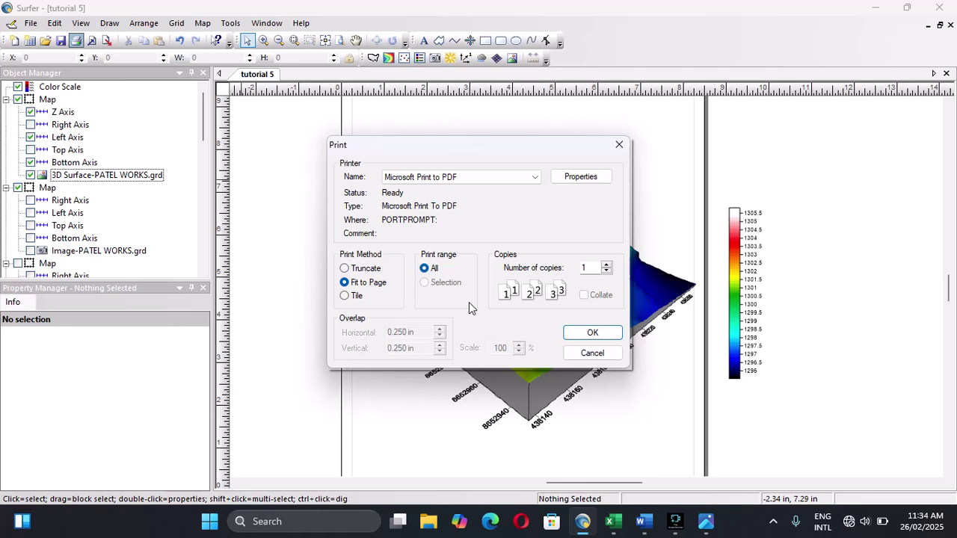
pyautogui.click(591, 336)
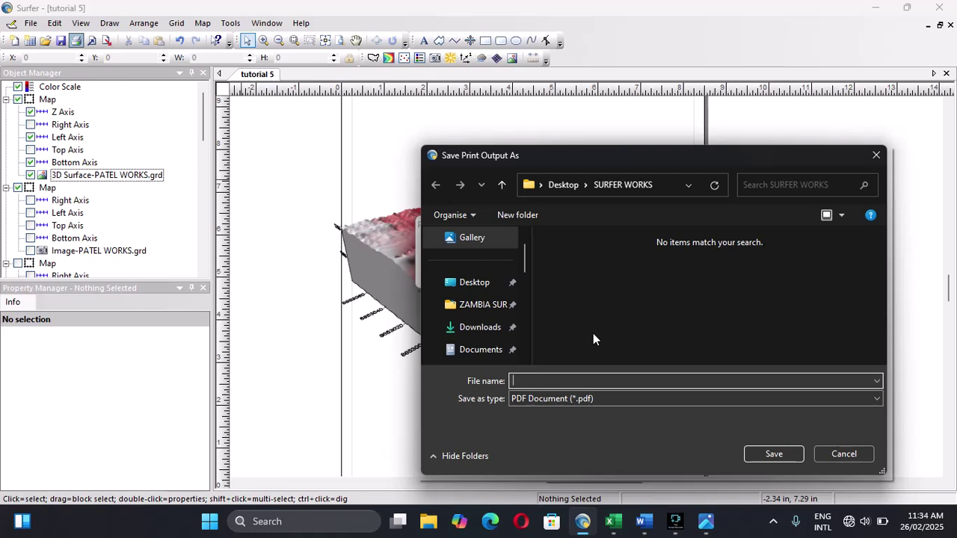
pyautogui.write('p')
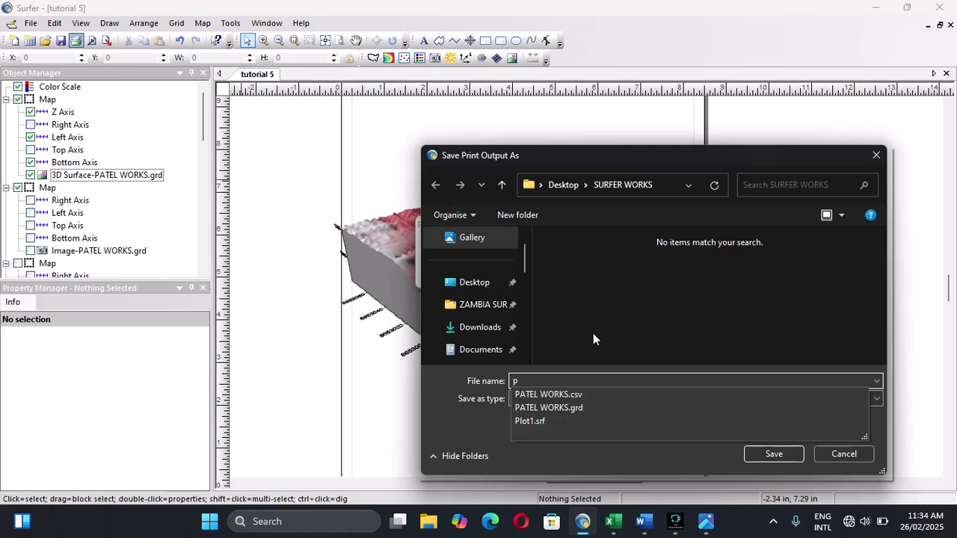
pyautogui.write('df')
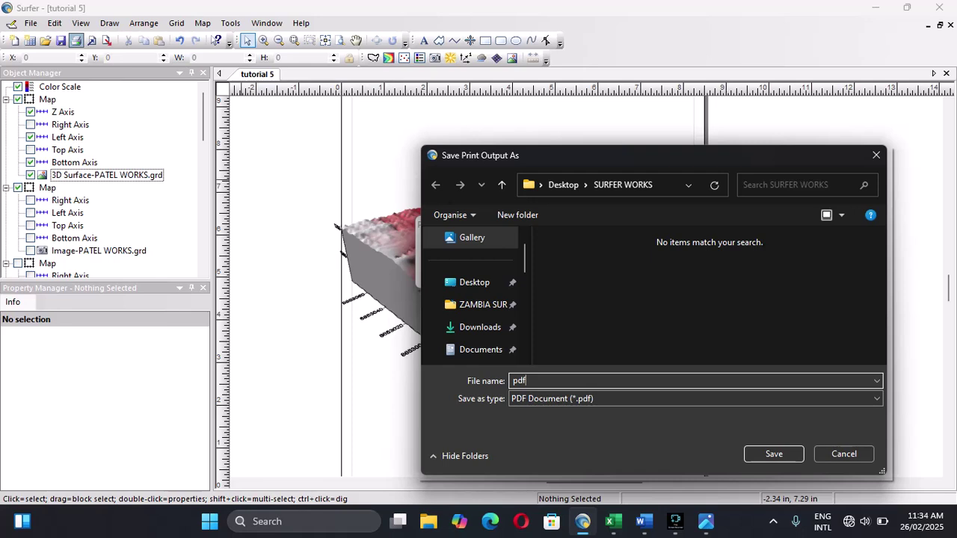
pyautogui.click(774, 454)
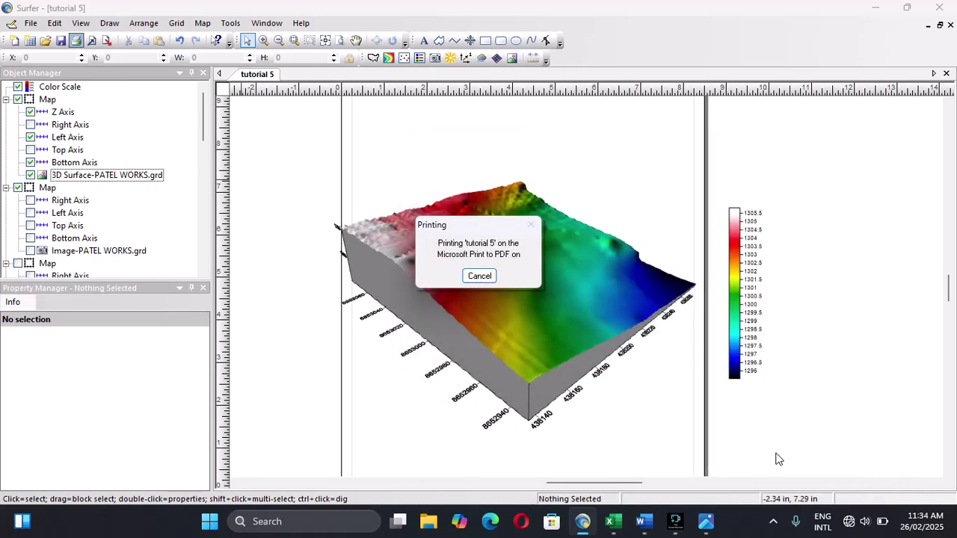
pyautogui.click(466, 282)
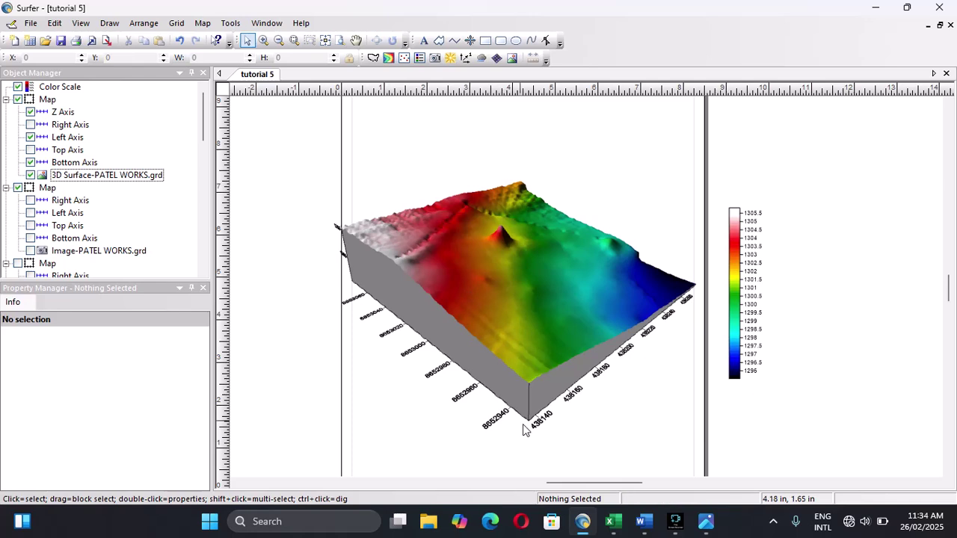
# Open the file named pdf from the SURFER WORKS folder and examine the printed 3D surface and color scale.
pyautogui.click(421, 523)
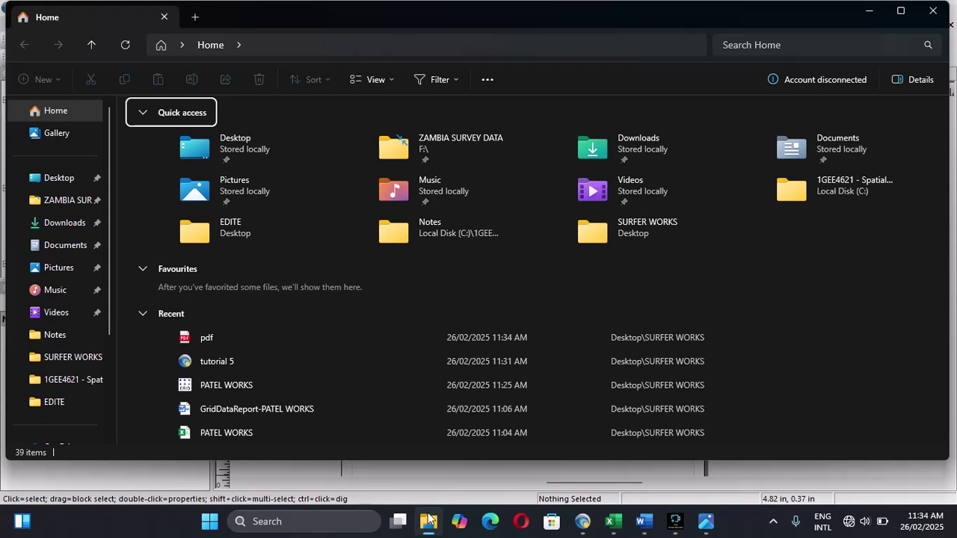
pyautogui.doubleClick(651, 228)
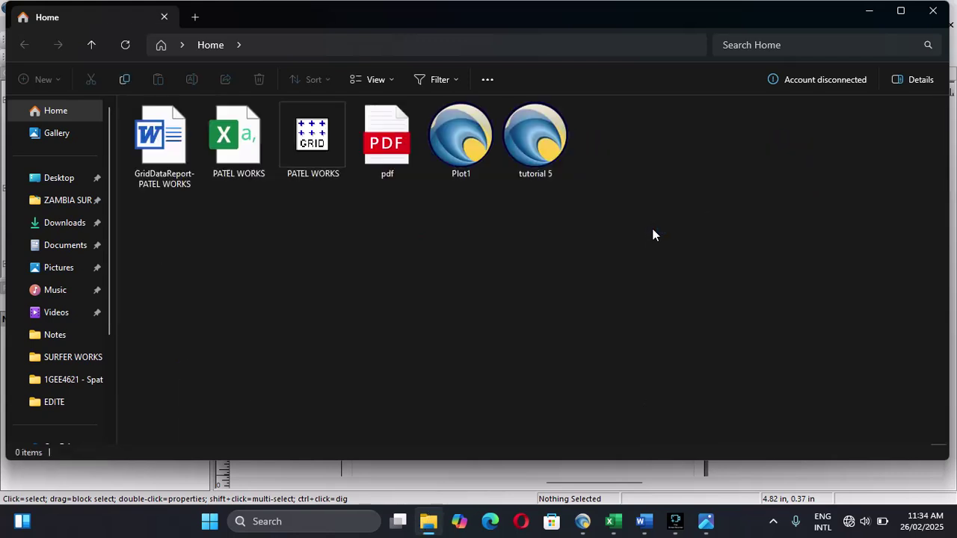
pyautogui.click(414, 171)
pyautogui.doubleClick(414, 172)
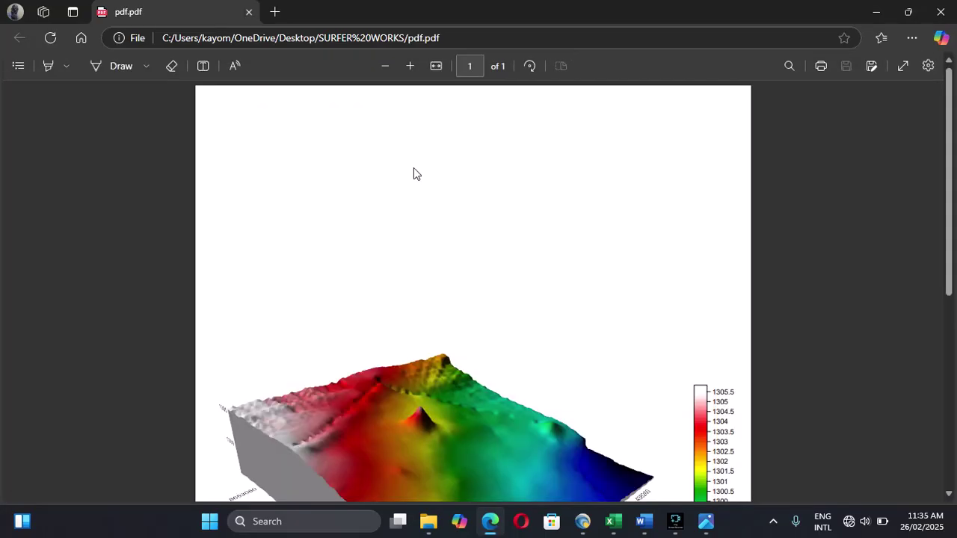
pyautogui.scroll(-3, 416, 173)
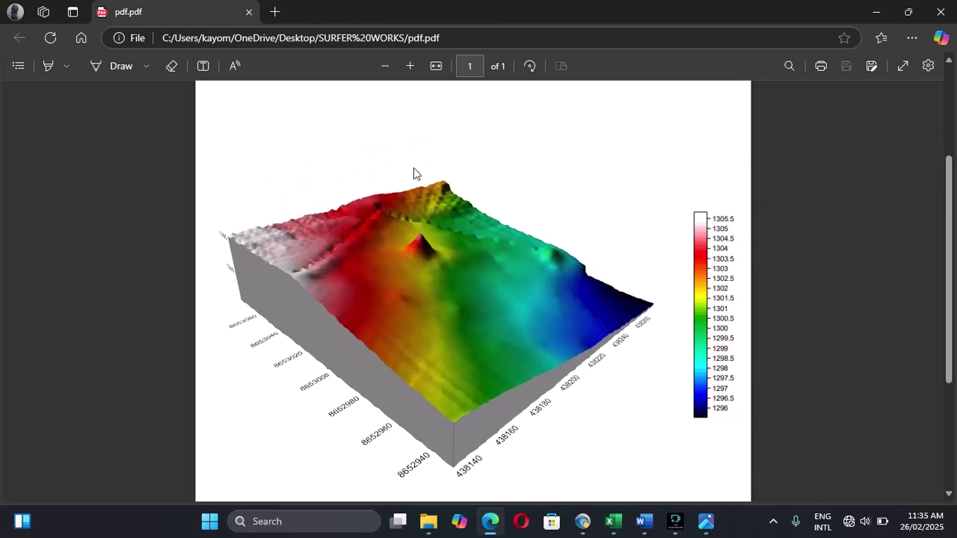
pyautogui.scroll(1, 414, 168)
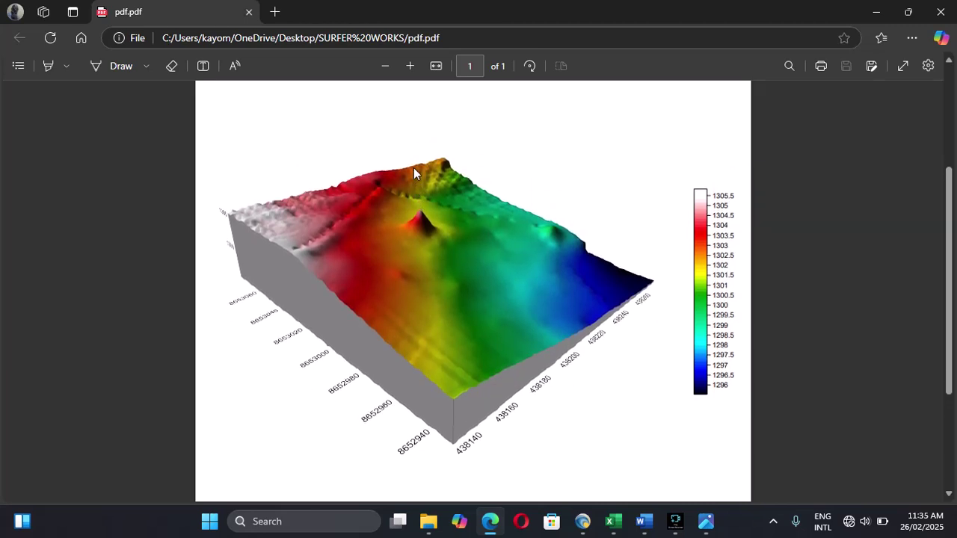
pyautogui.scroll(-1, 413, 167)
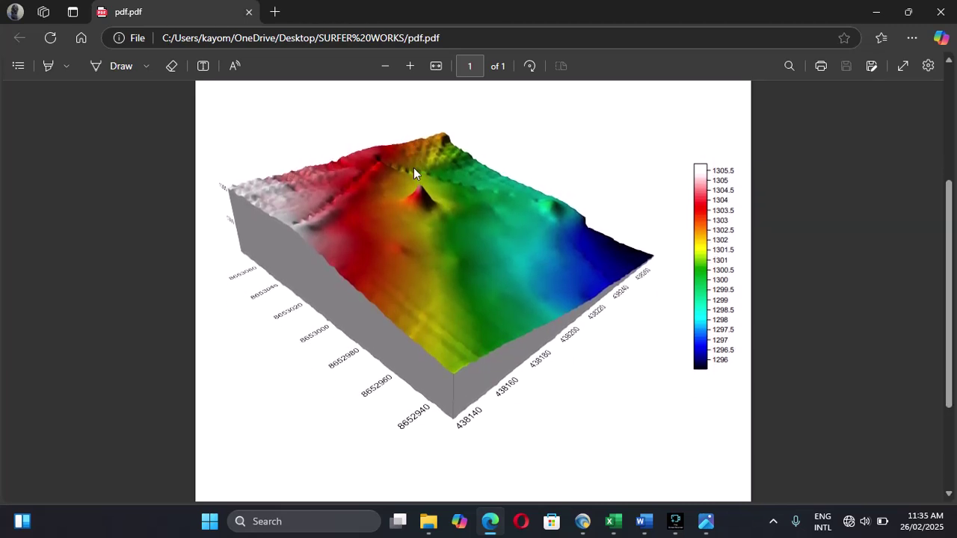
pyautogui.scroll(1, 413, 167)
pyautogui.scroll(-1, 413, 168)
pyautogui.scroll(1, 413, 167)
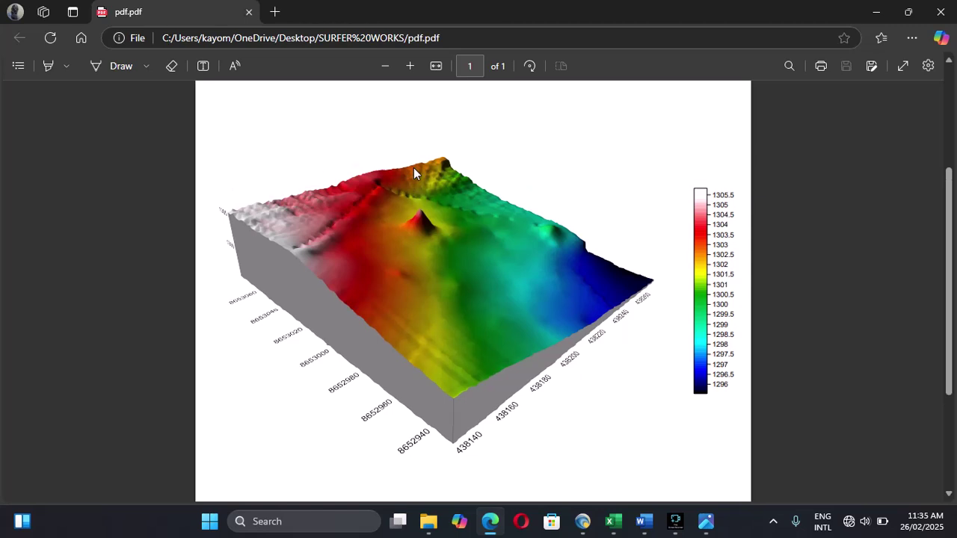
pyautogui.scroll(-1, 413, 167)
pyautogui.scroll(-1, 414, 168)
pyautogui.scroll(1, 414, 168)
pyautogui.scroll(-1, 413, 167)
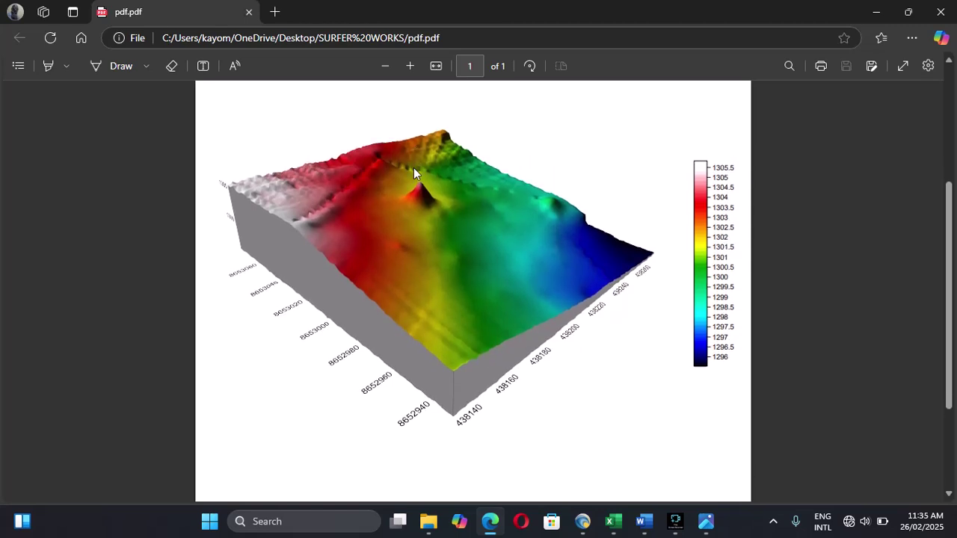
pyautogui.scroll(-1, 413, 167)
pyautogui.scroll(3, 414, 168)
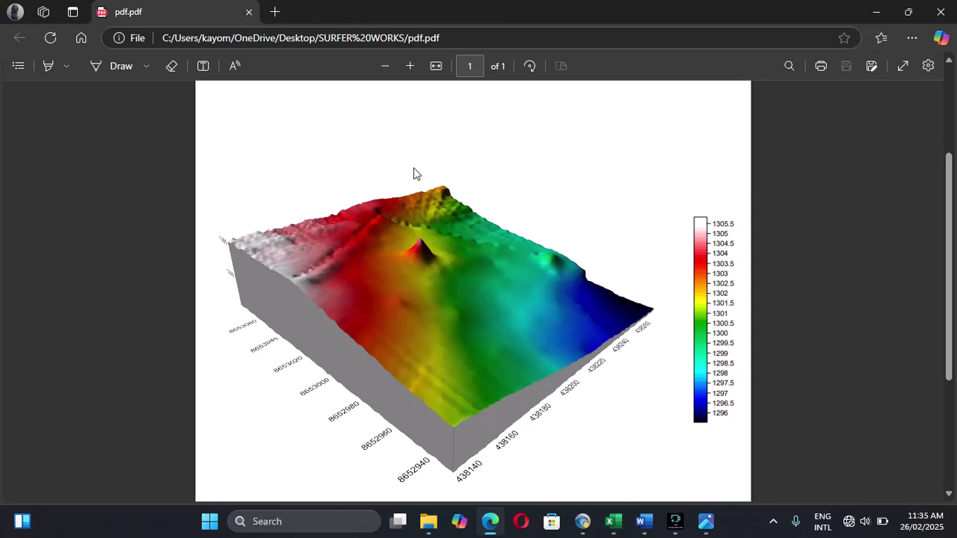
pyautogui.scroll(1, 413, 168)
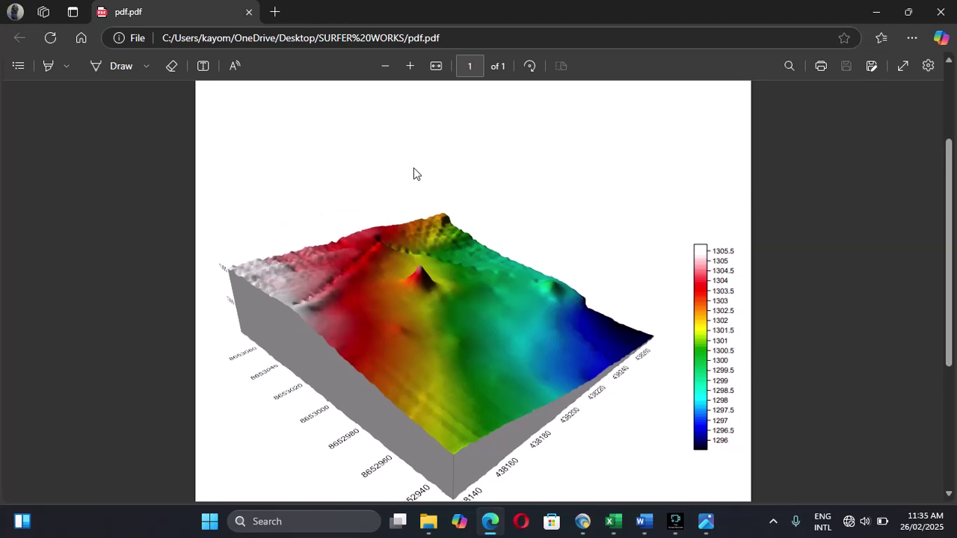
pyautogui.scroll(-1, 413, 167)
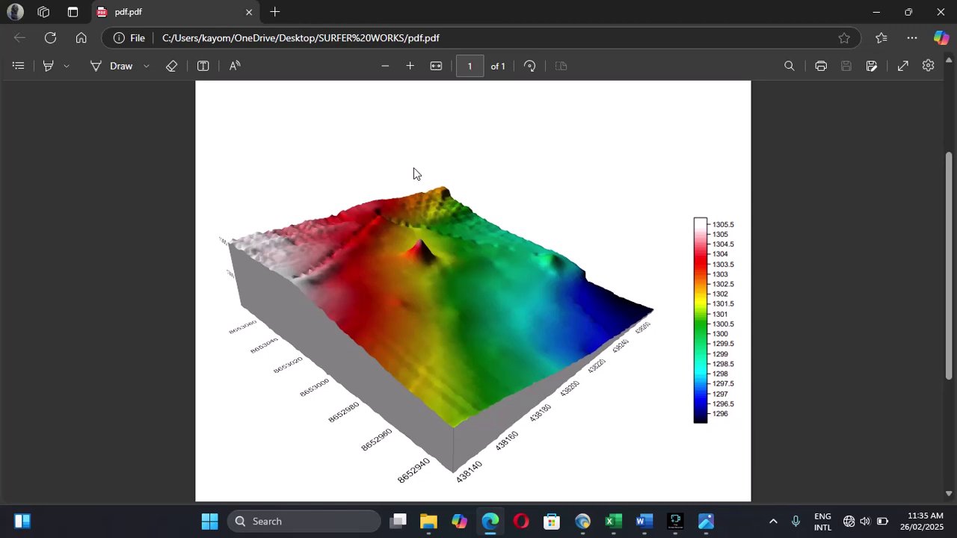
pyautogui.scroll(2, 413, 167)
pyautogui.scroll(-2, 413, 175)
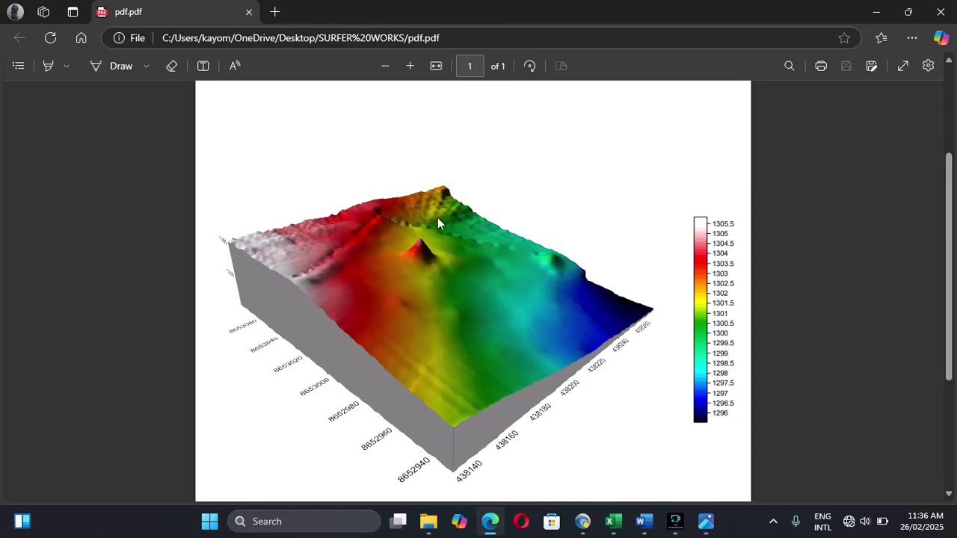
pyautogui.moveTo(675, 520)
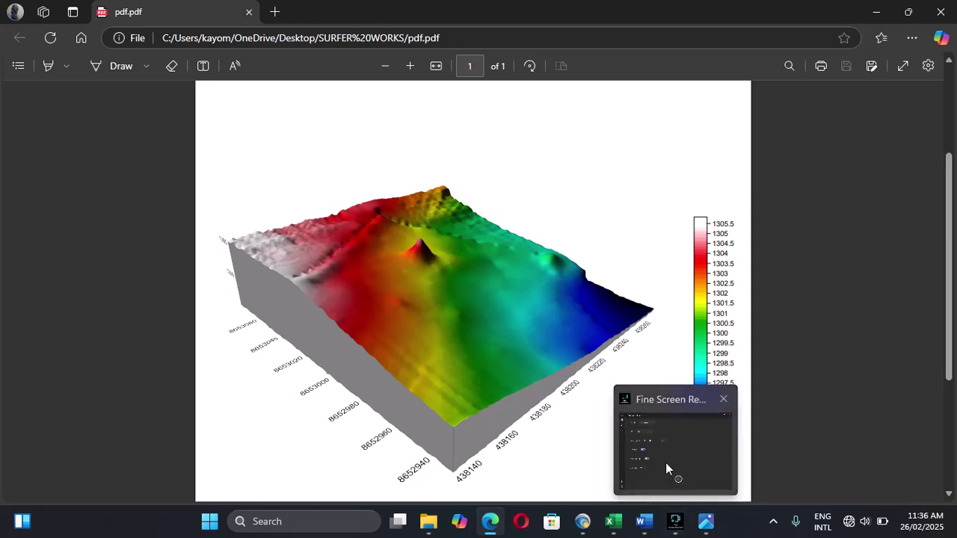
pyautogui.click(667, 469)
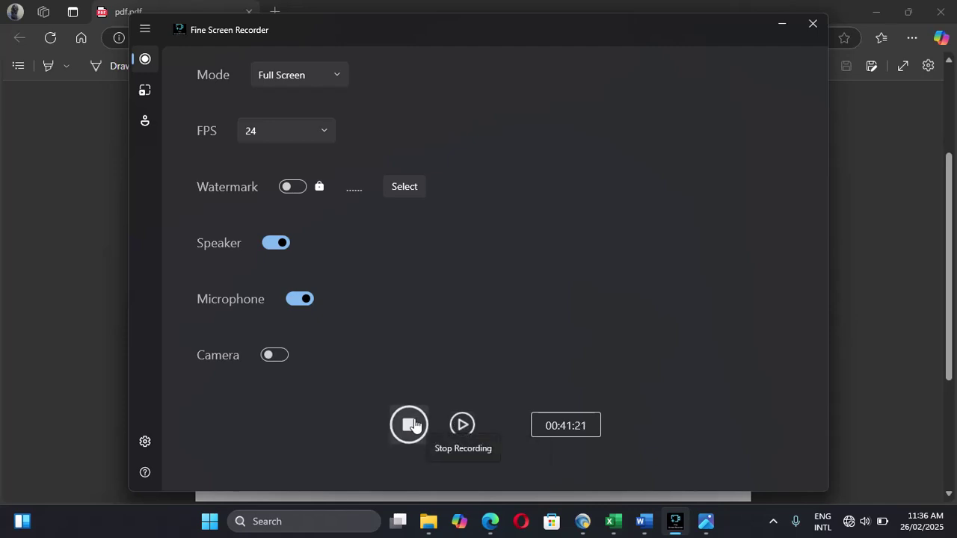
pyautogui.click(463, 436)
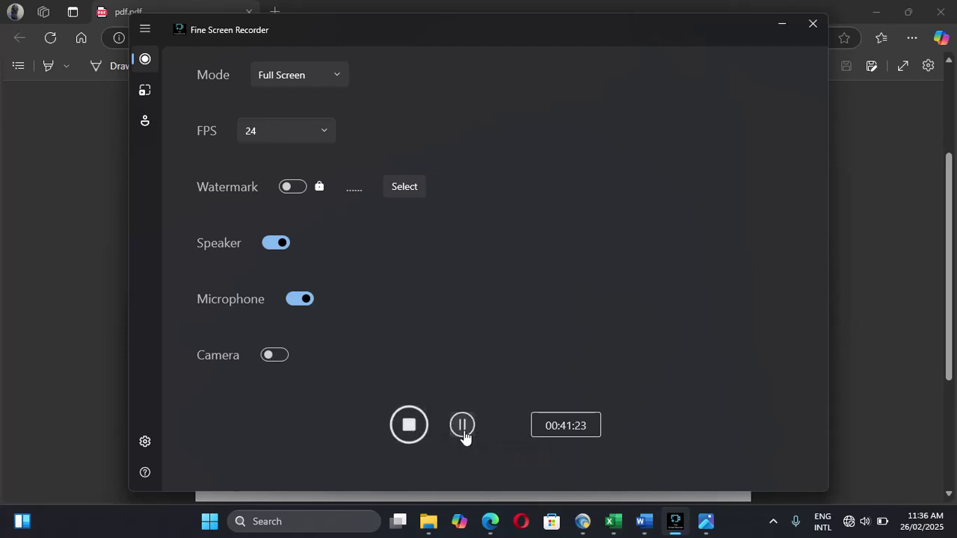